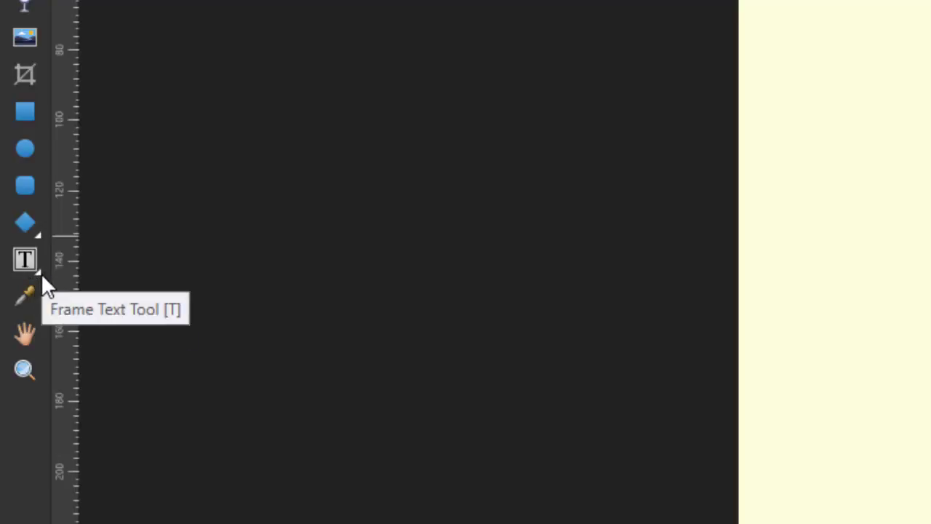
- Draw a text frame across the page's upper edge with the Frame Text Tool, about 187 mm wide and 22 mm high
{"action": "left_click", "coordinate": [40, 272]}
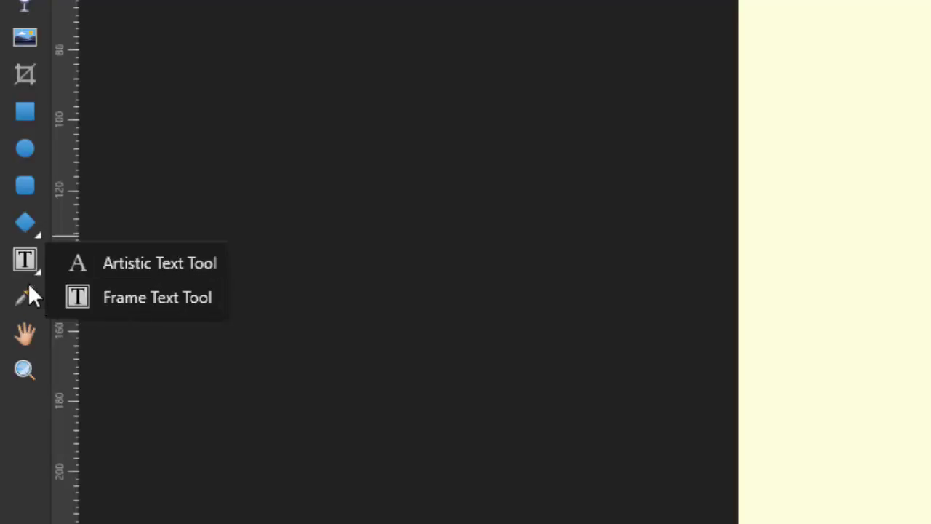
{"action": "left_click", "coordinate": [157, 180]}
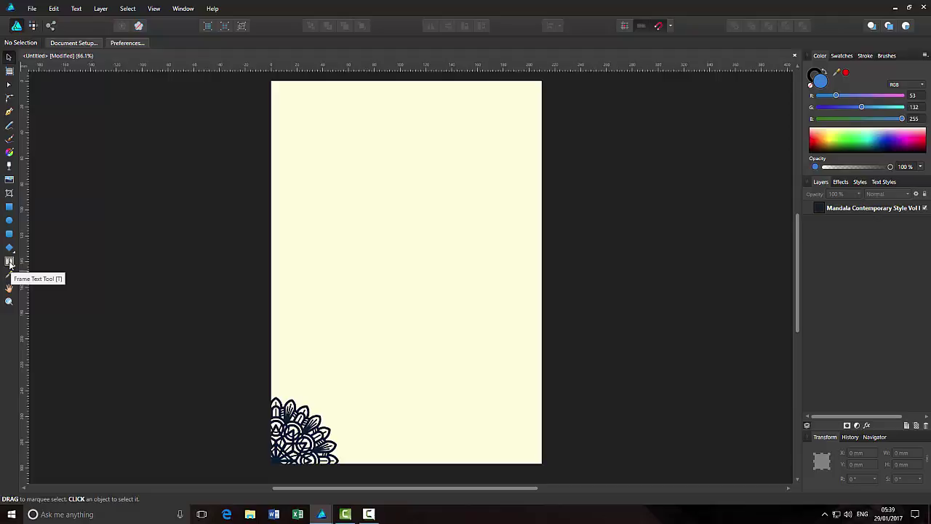
{"action": "left_click", "coordinate": [10, 262]}
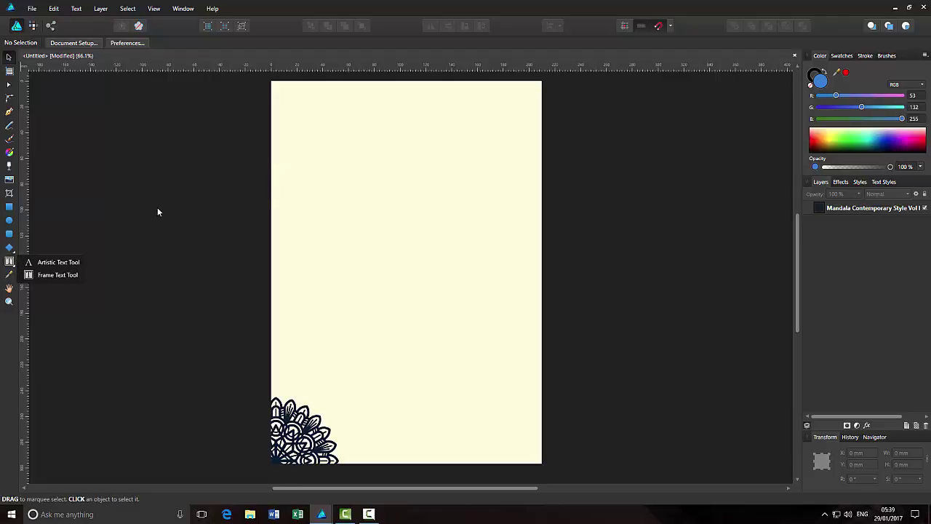
{"action": "left_click", "coordinate": [8, 261]}
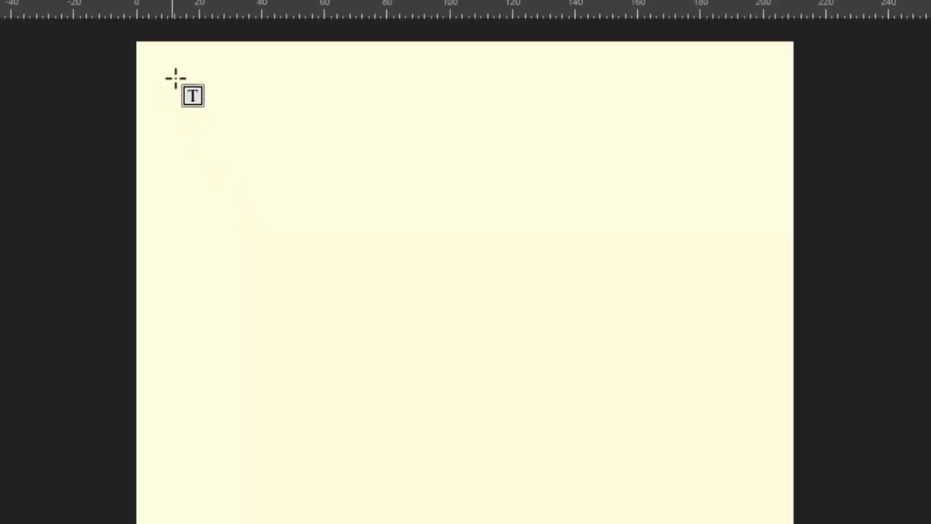
{"action": "left_click_drag", "start_coordinate": [175, 83], "coordinate": [761, 160]}
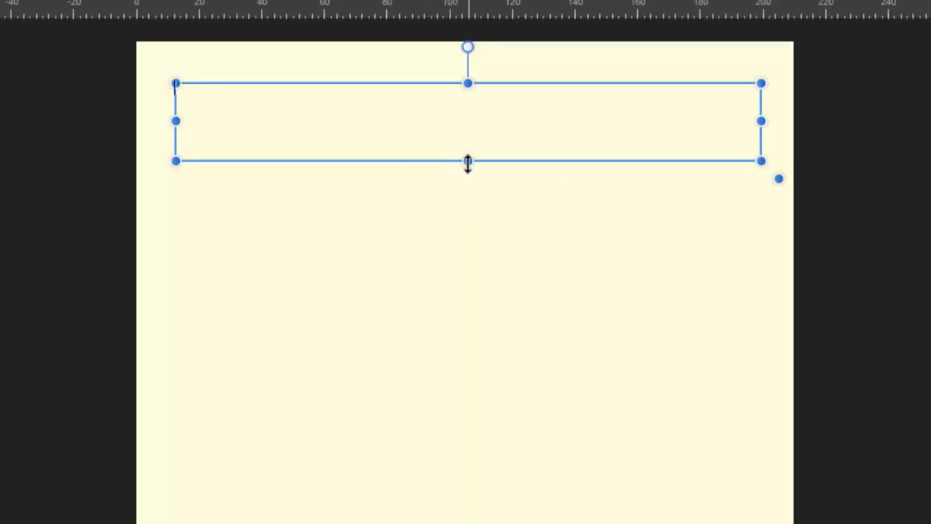
{"action": "left_click_drag", "start_coordinate": [465, 161], "coordinate": [489, 154]}
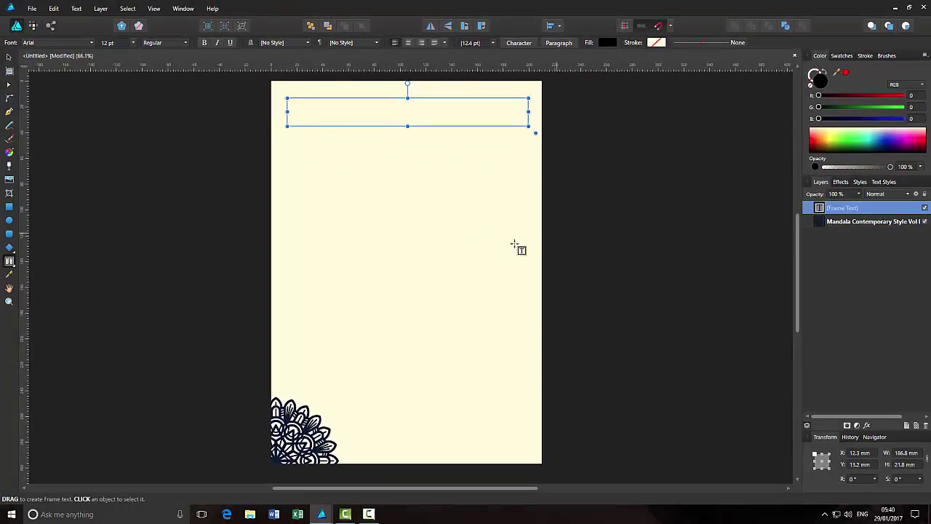
- Draw a second text frame about 180 mm wide and 195 mm high beneath the heading frame
{"action": "left_click", "coordinate": [83, 236]}
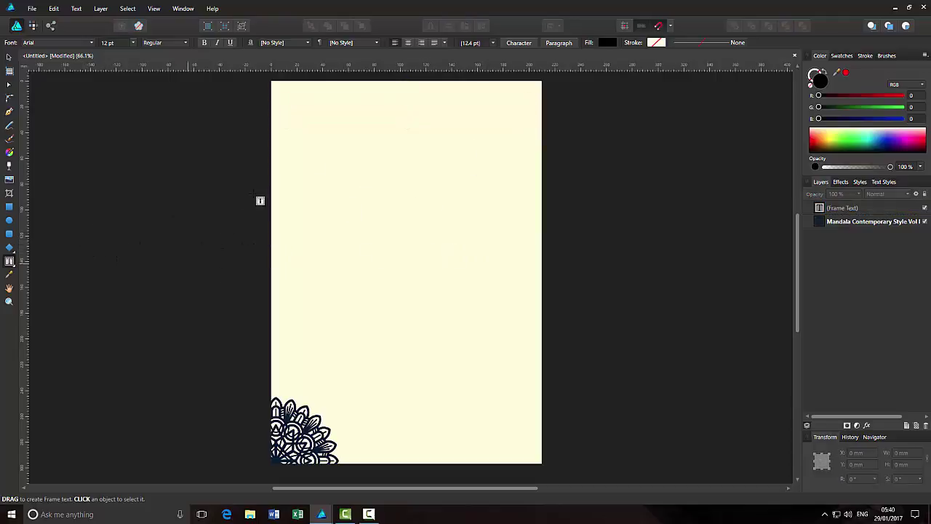
{"action": "left_click", "coordinate": [406, 105]}
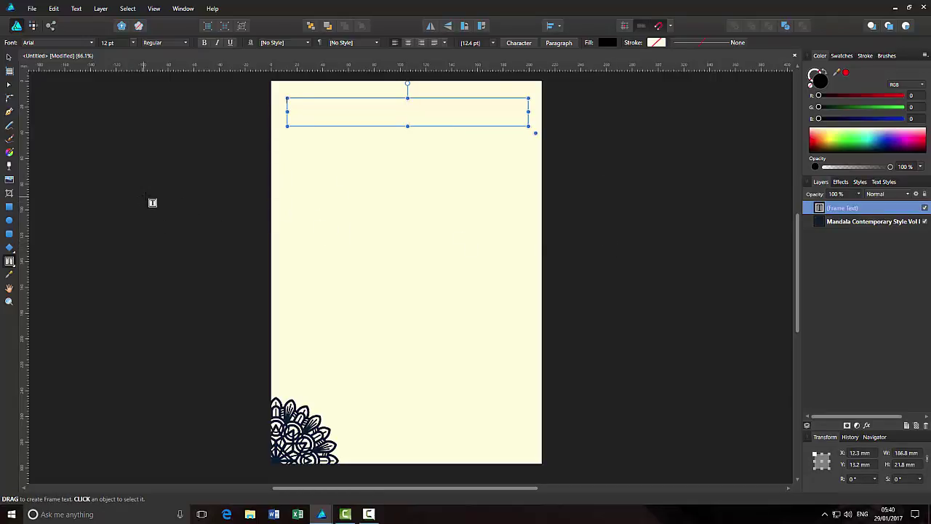
{"action": "left_click", "coordinate": [177, 172]}
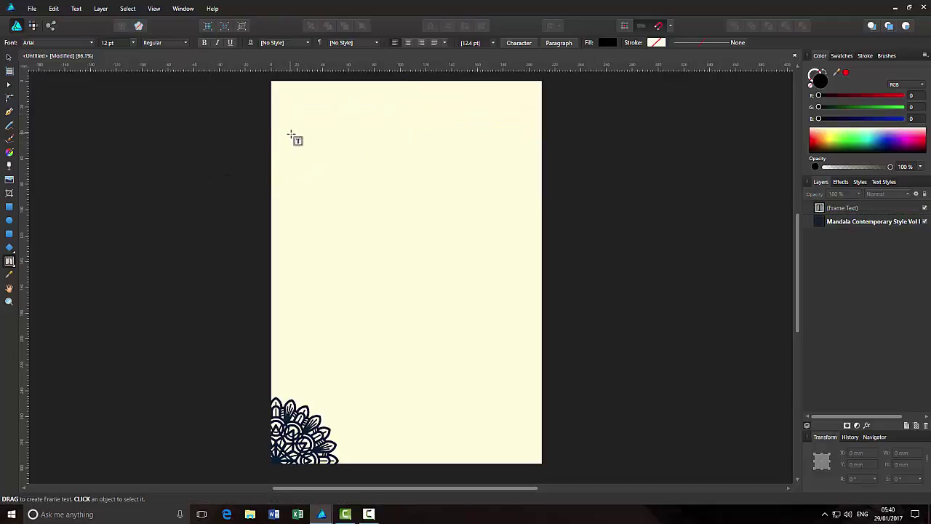
{"action": "left_click_drag", "start_coordinate": [290, 133], "coordinate": [524, 386]}
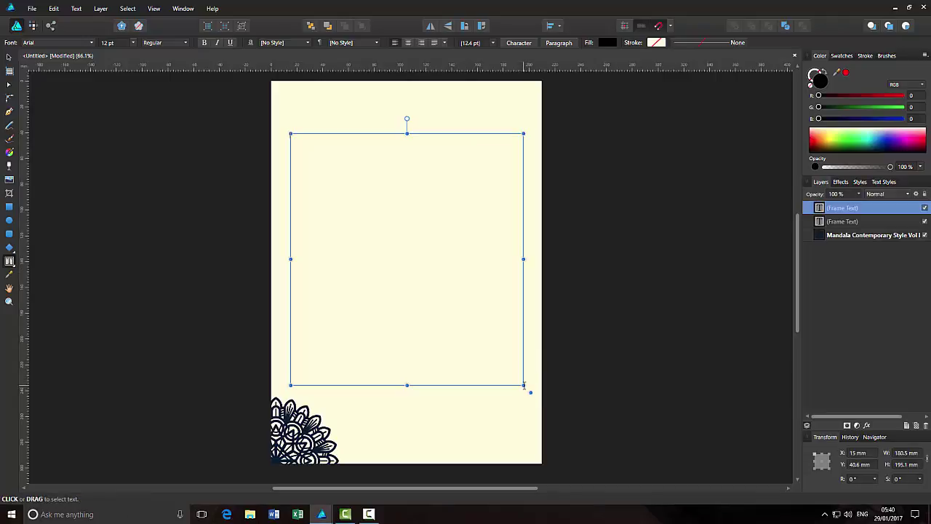
- Activate the heading frame for text entry and examine the available font, character and paragraph styles
{"action": "left_click", "coordinate": [461, 105]}
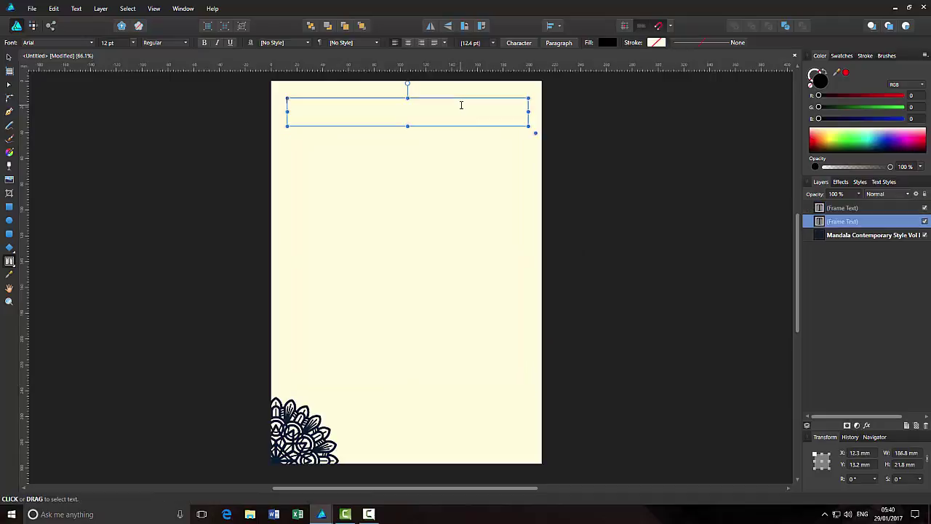
{"action": "left_click", "coordinate": [453, 220]}
{"action": "left_click", "coordinate": [457, 107]}
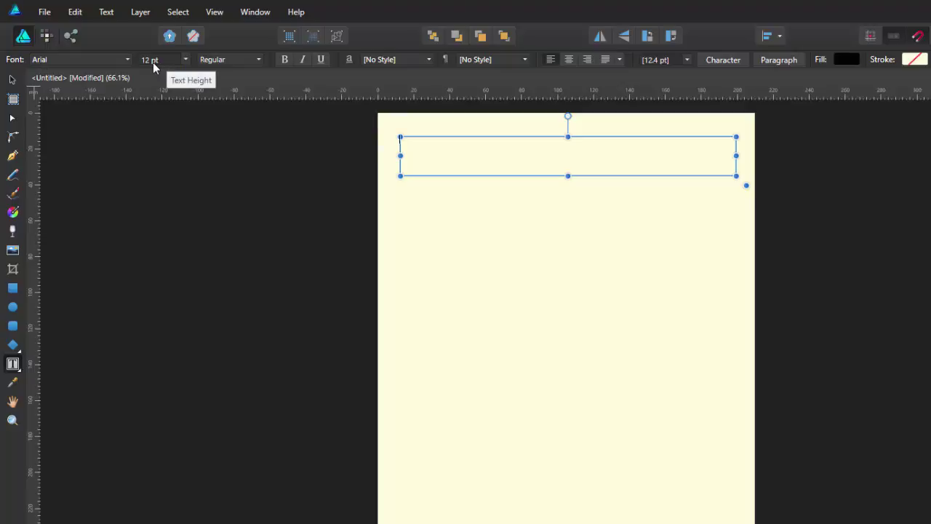
{"action": "left_click", "coordinate": [260, 58]}
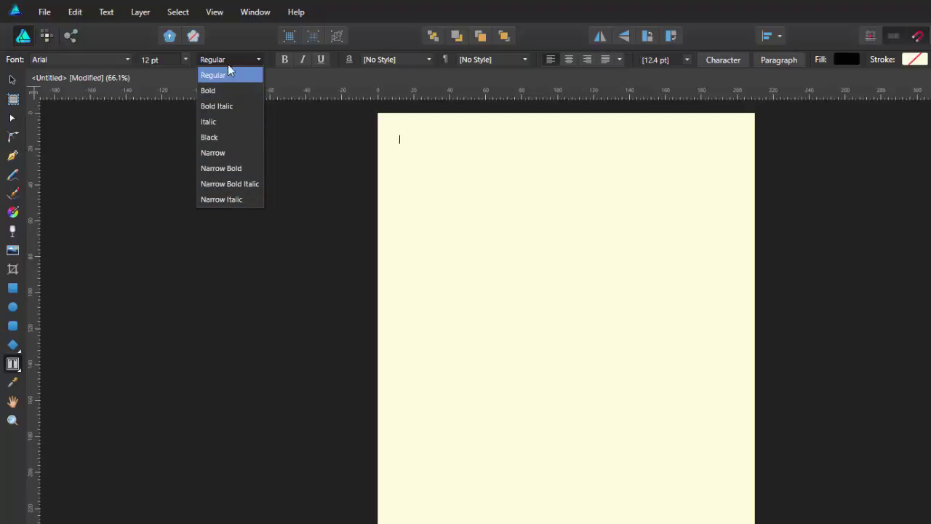
{"action": "left_click", "coordinate": [234, 36]}
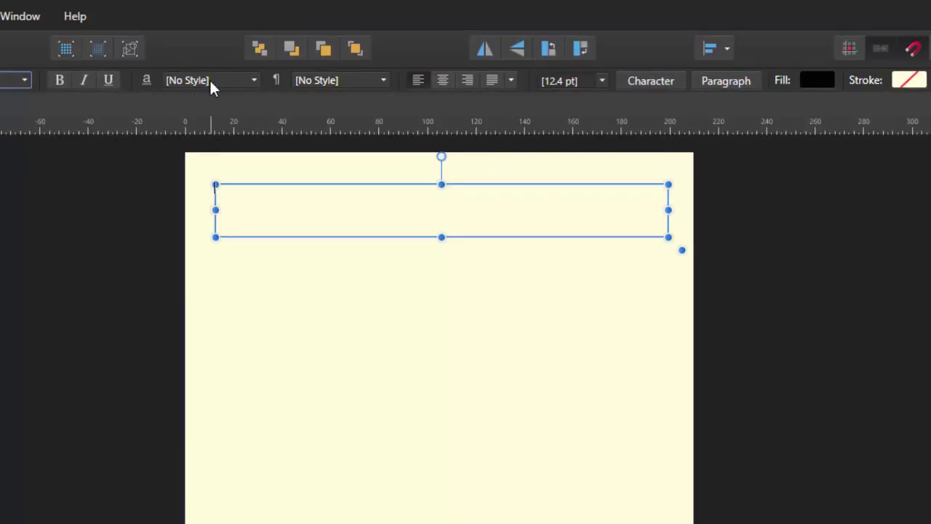
{"action": "left_click", "coordinate": [254, 80]}
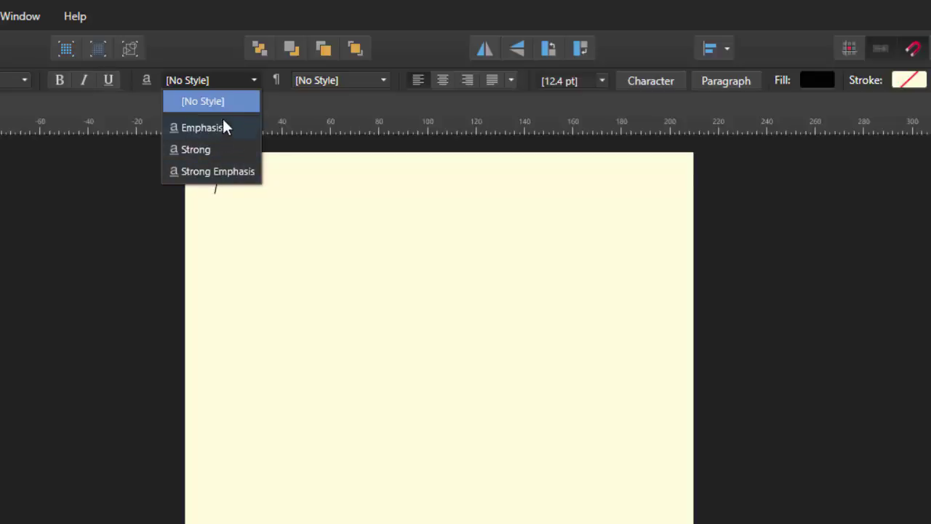
{"action": "left_click", "coordinate": [257, 79]}
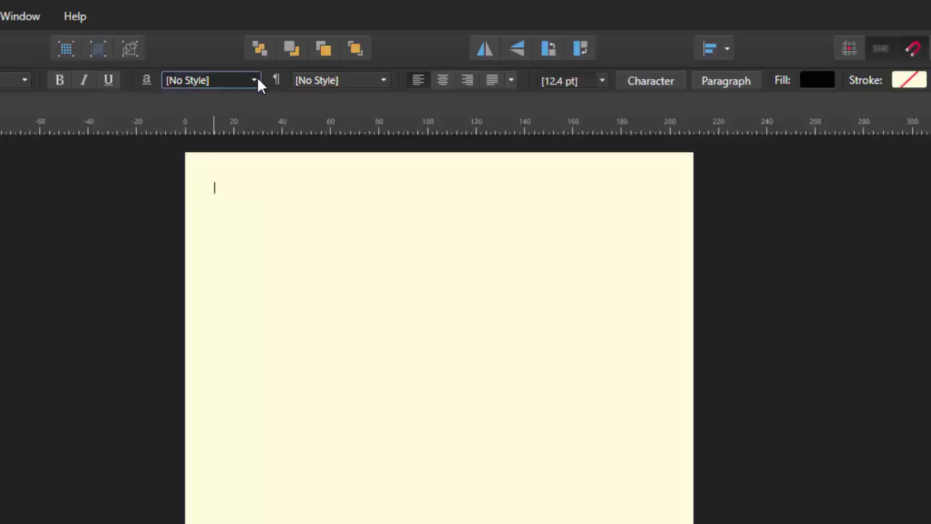
{"action": "left_click", "coordinate": [384, 81]}
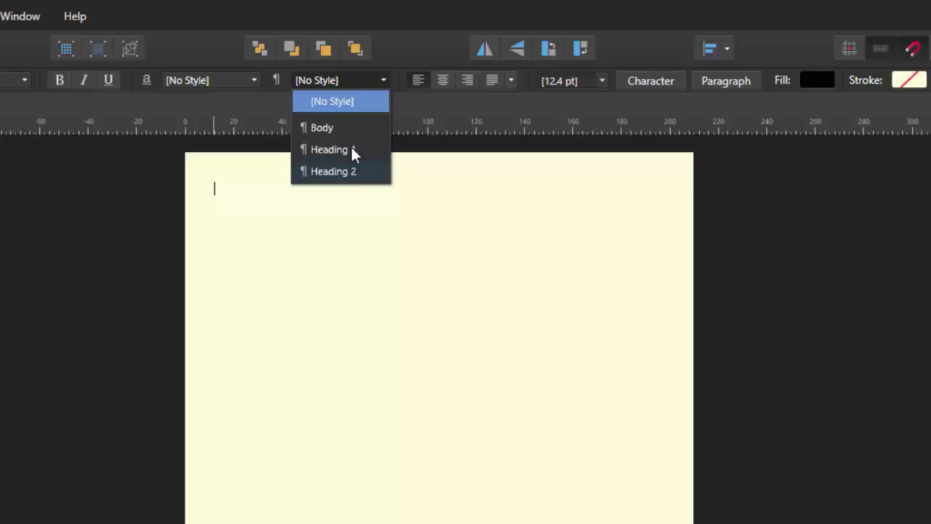
{"action": "left_click", "coordinate": [386, 78]}
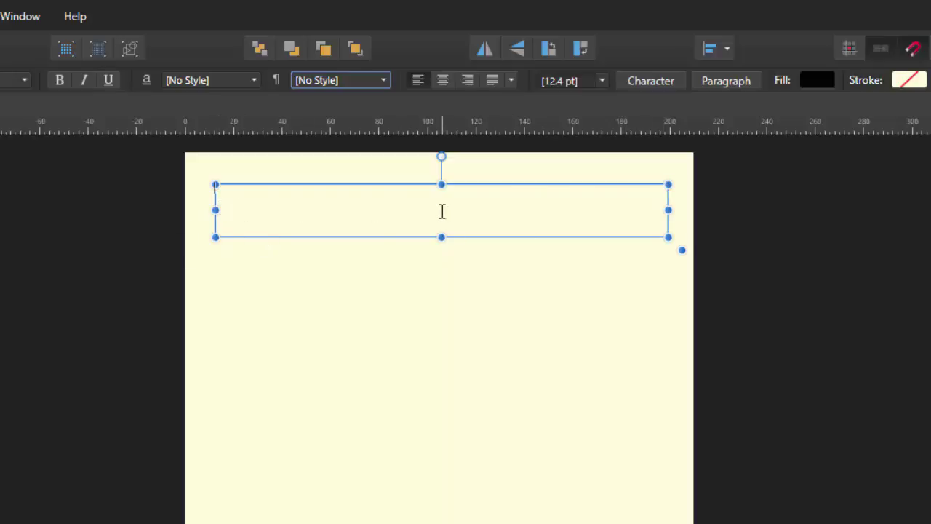
- Centre-align the heading frame's text and enter the sample text "fffgggggddddggssfsass"
{"action": "left_click", "coordinate": [441, 81]}
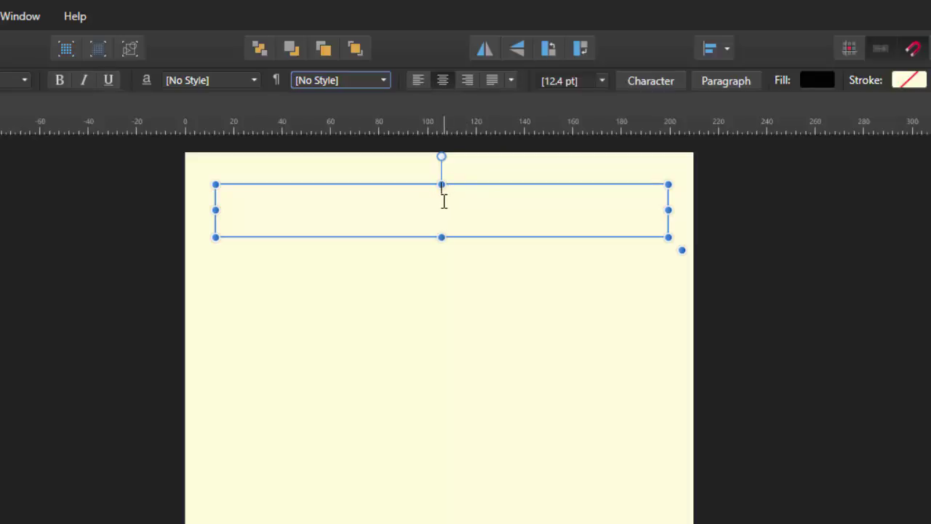
{"action": "left_click", "coordinate": [413, 81]}
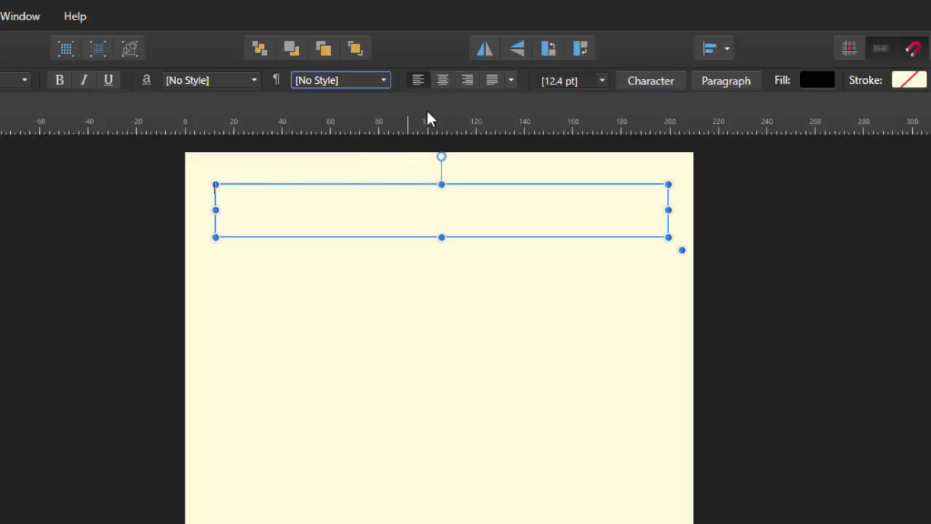
{"action": "left_click", "coordinate": [442, 80]}
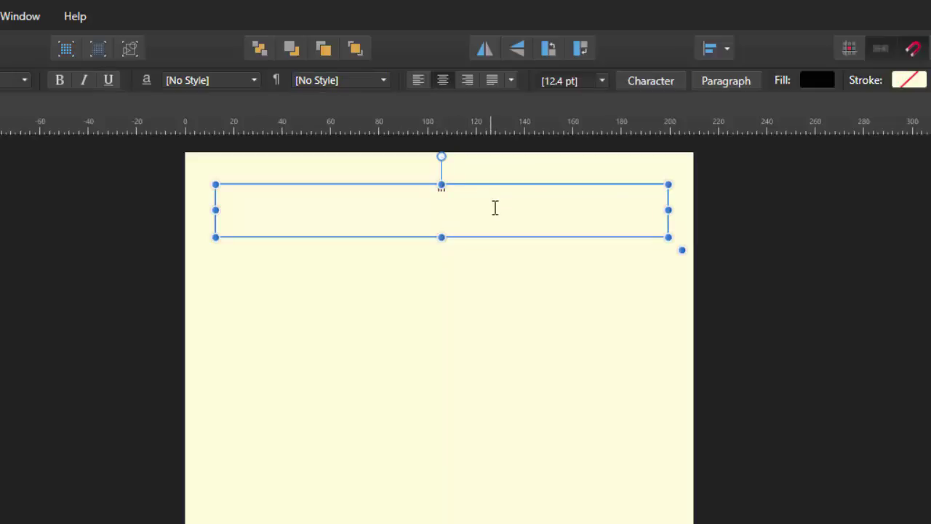
{"action": "type", "text": "fffgggggd"}
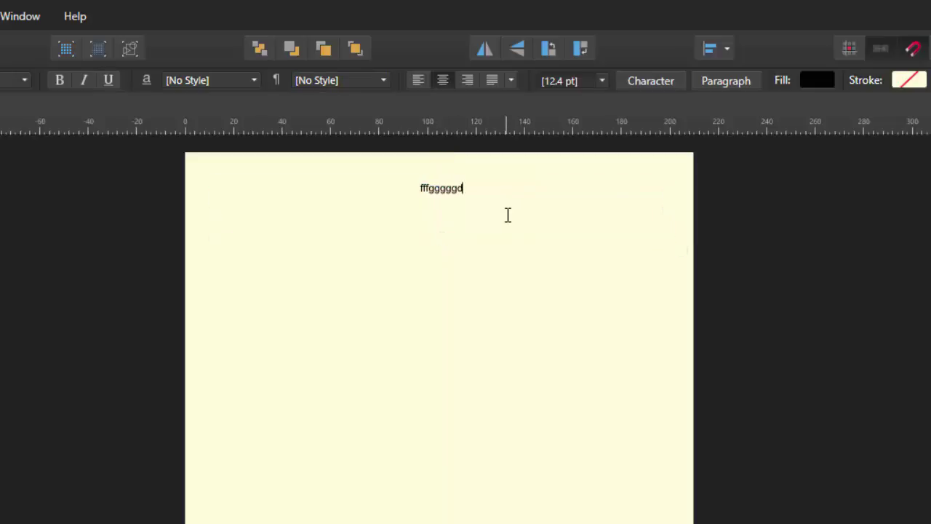
{"action": "type", "text": "dddggss"}
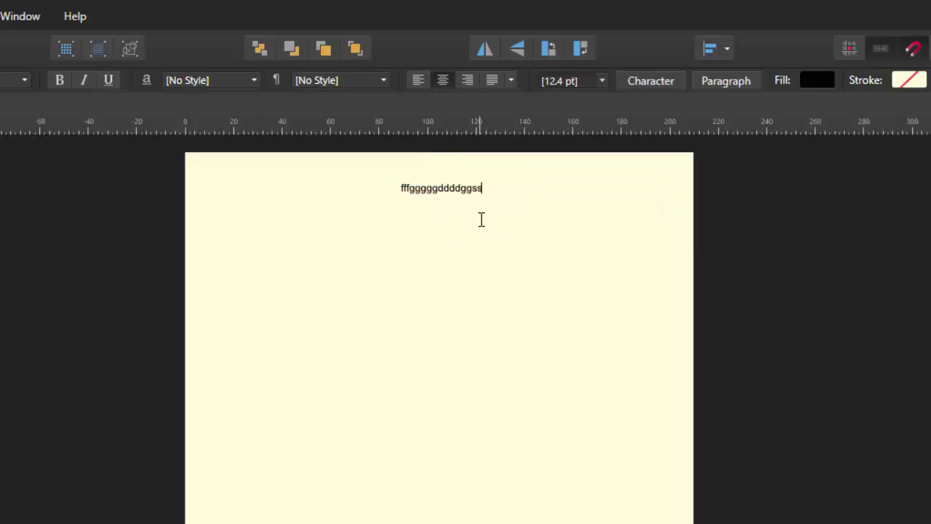
{"action": "type", "text": "fsass"}
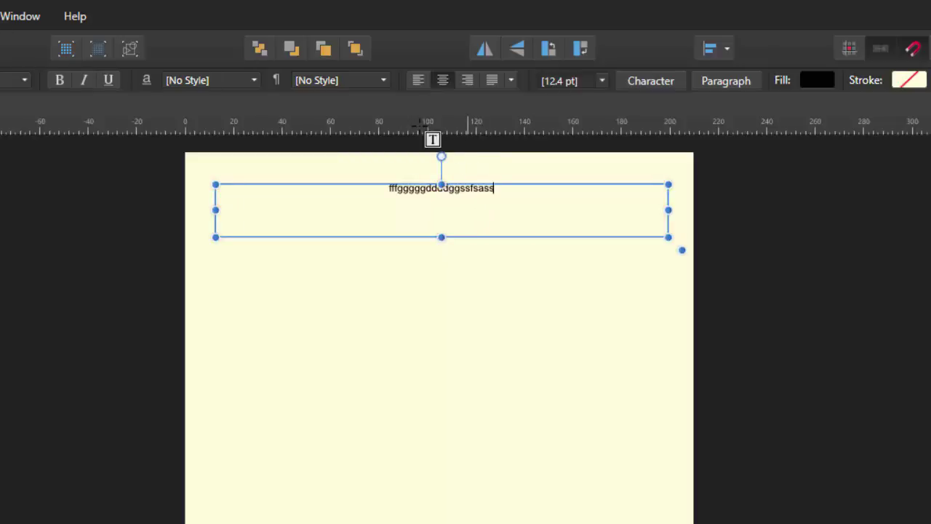
- Try left, right and justified alignment on the sample text in the heading frame
{"action": "left_click", "coordinate": [417, 81]}
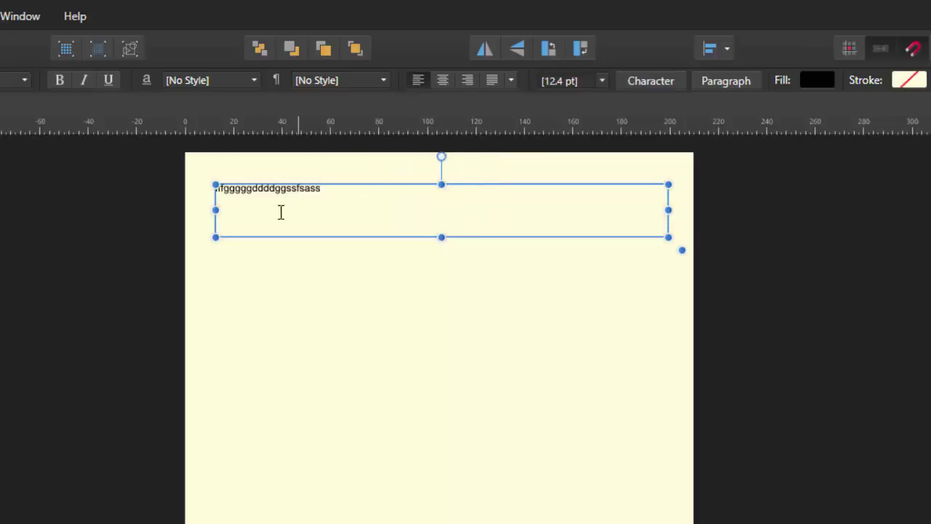
{"action": "left_click", "coordinate": [468, 81]}
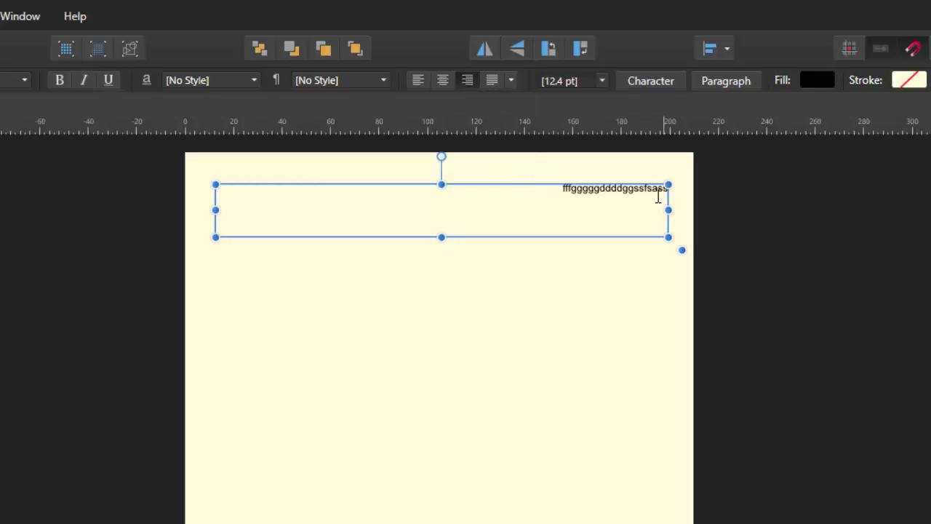
{"action": "left_click", "coordinate": [492, 80]}
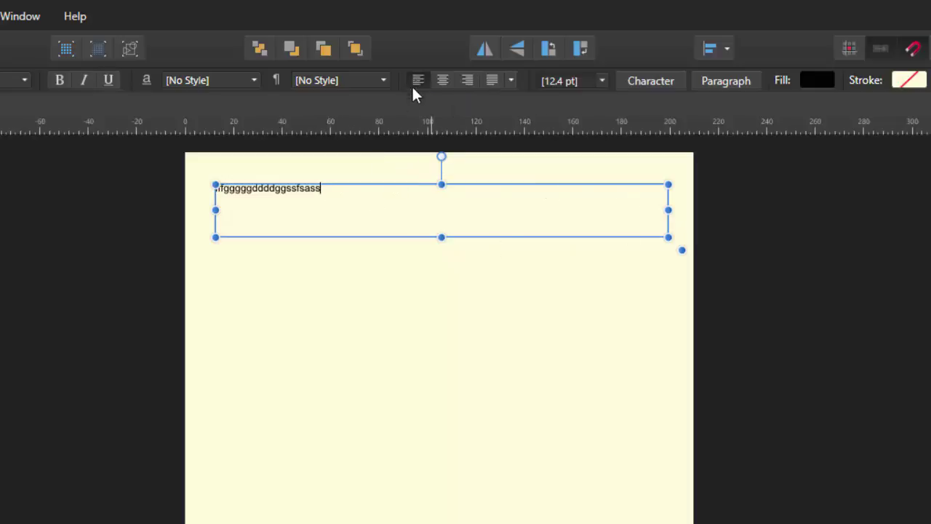
- Delete all the sample text from the heading frame
{"action": "left_click_drag", "start_coordinate": [304, 191], "coordinate": [218, 192]}
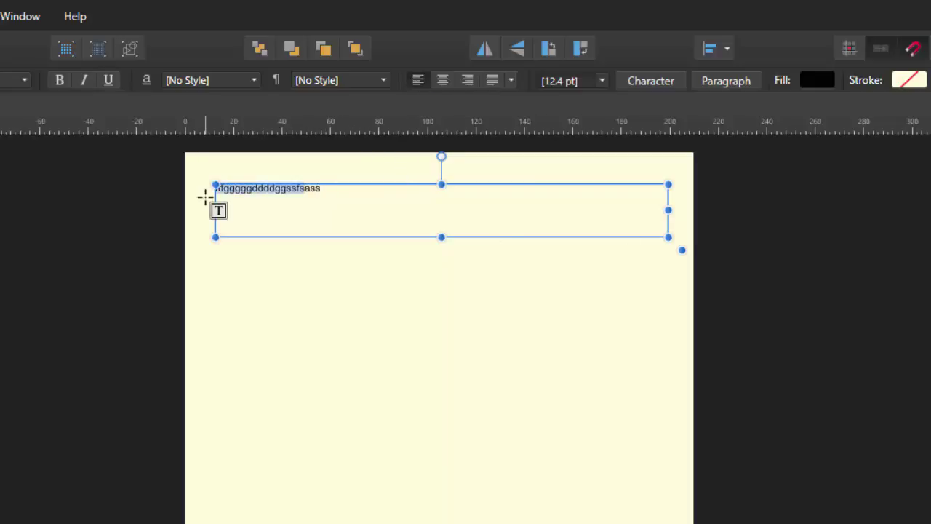
{"action": "key", "text": "Delete"}
{"action": "key", "text": "Delete"}
{"action": "key", "text": "Delete"}
{"action": "key", "text": "Delete"}
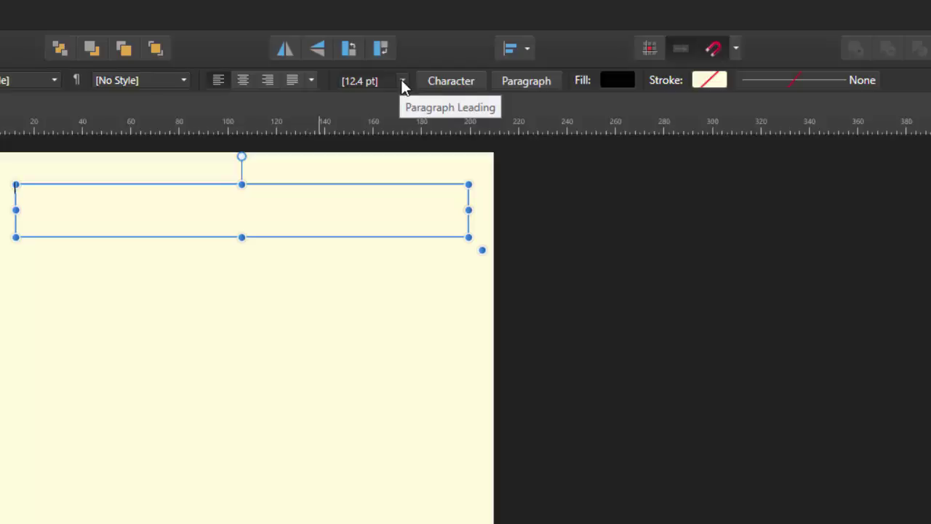
- Examine the paragraph leading options for the heading frame without choosing one
{"action": "left_click", "coordinate": [401, 80]}
{"action": "left_click", "coordinate": [402, 81]}
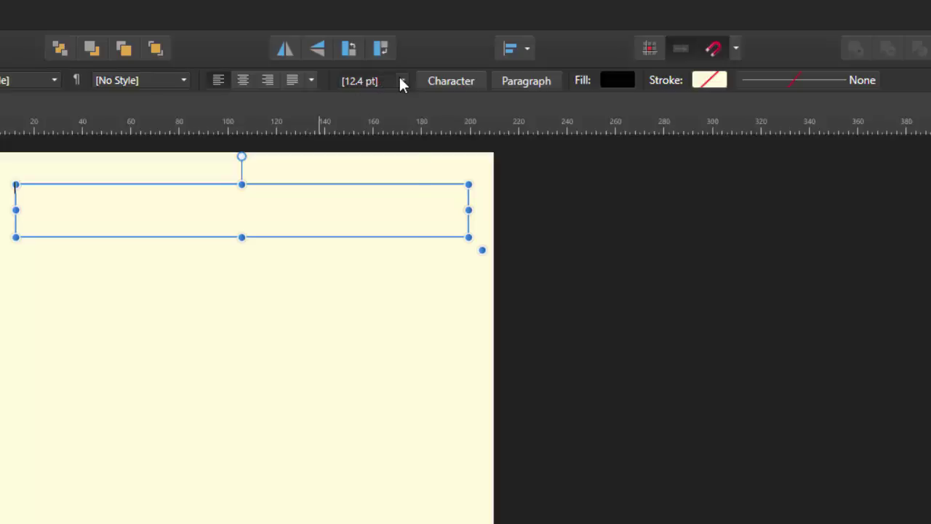
{"action": "left_click", "coordinate": [401, 81]}
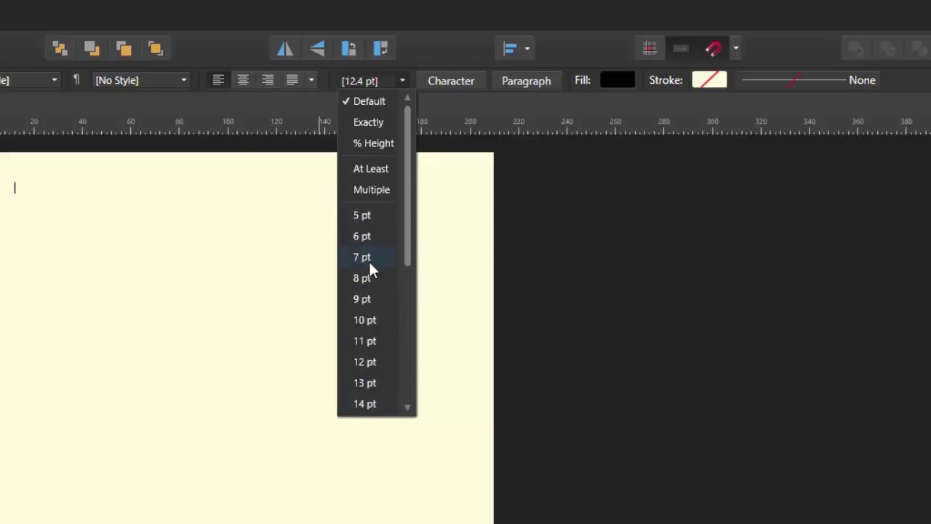
{"action": "left_click", "coordinate": [402, 84]}
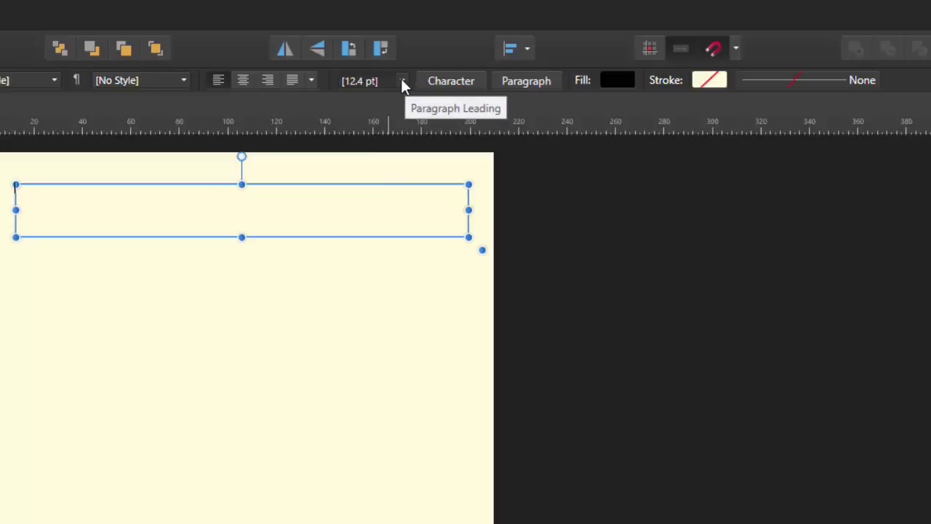
- Examine the heading text's fill colour options, close them, and reselect the heading frame
{"action": "left_click", "coordinate": [619, 81]}
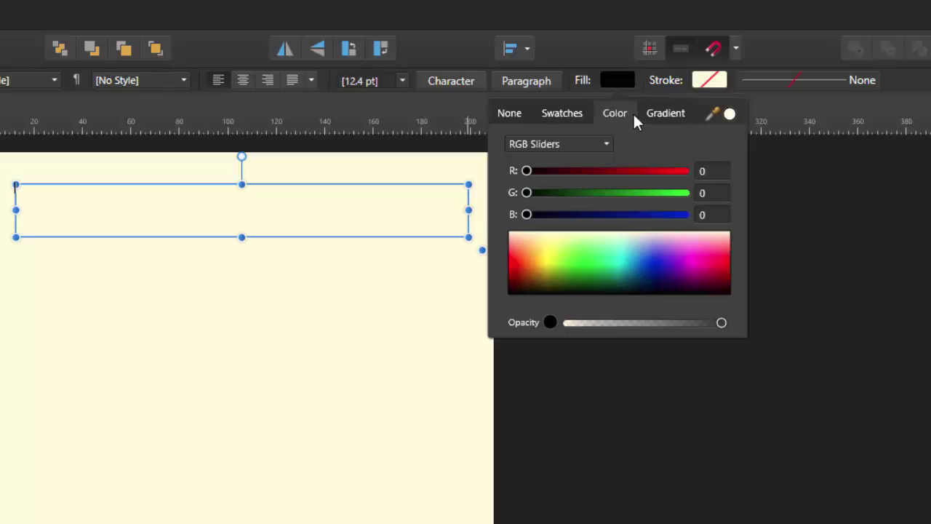
{"action": "left_click", "coordinate": [806, 188]}
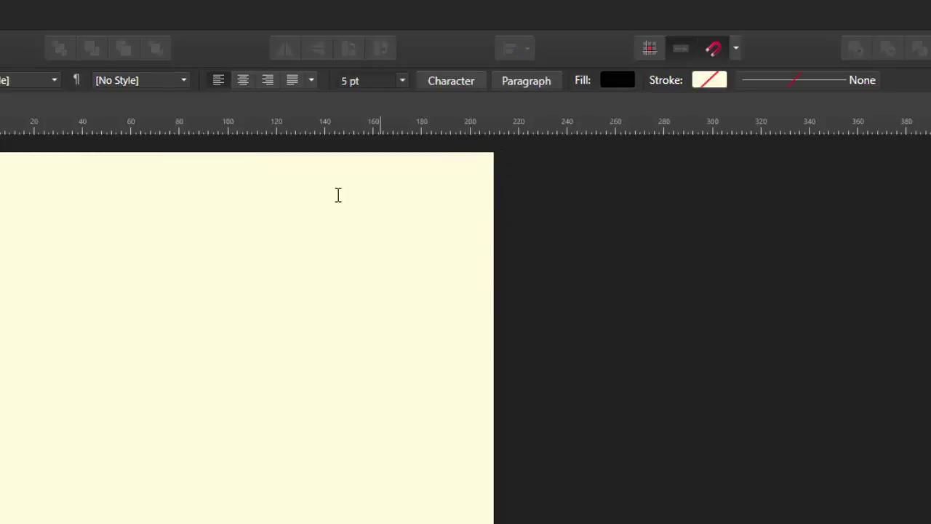
{"action": "left_click", "coordinate": [300, 208]}
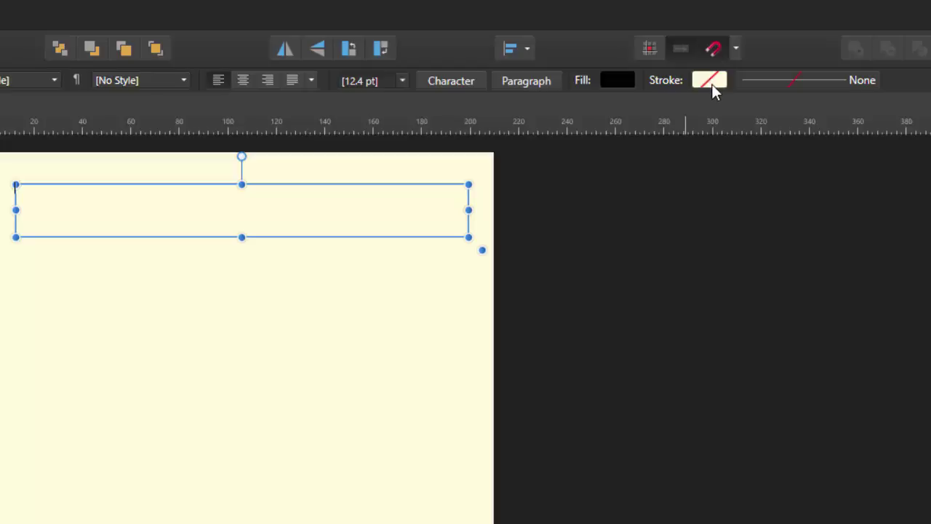
- Examine the stroke style and width options for the heading frame's text without changing them
{"action": "left_click", "coordinate": [865, 82]}
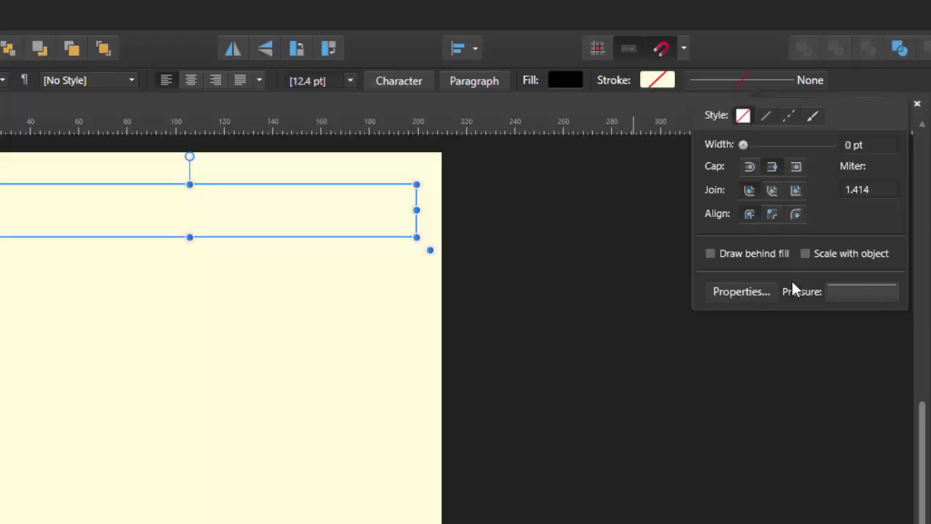
{"action": "left_click", "coordinate": [866, 80]}
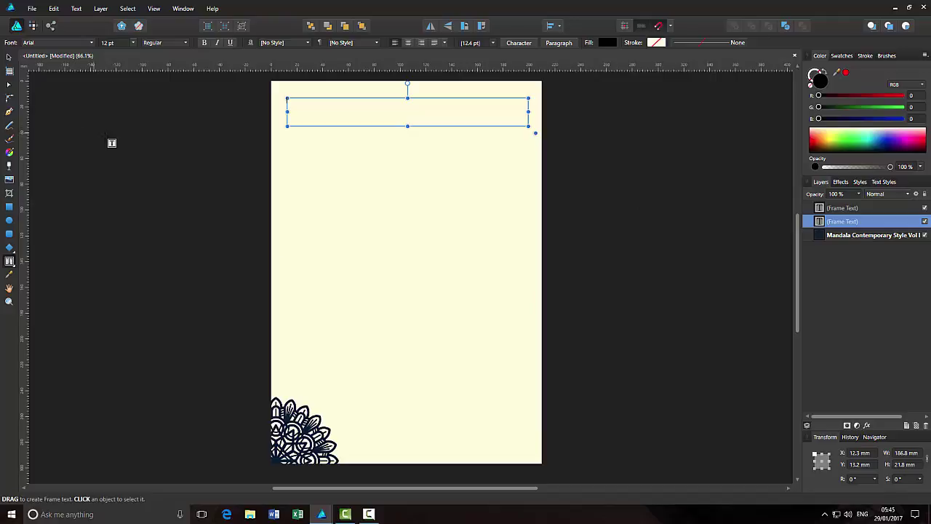
- Show the character and paragraph formatting settings beside the page, leaving the character settings in front
{"action": "left_click", "coordinate": [524, 44]}
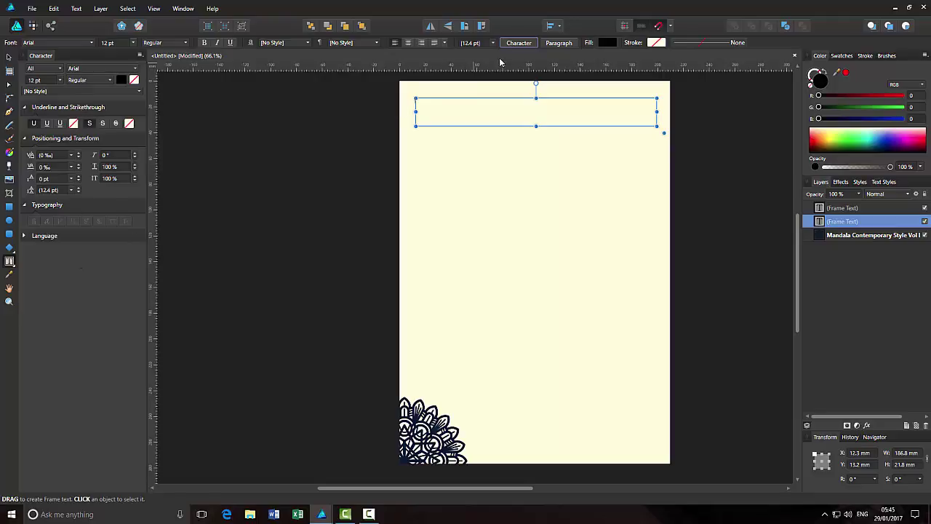
{"action": "left_click", "coordinate": [559, 44]}
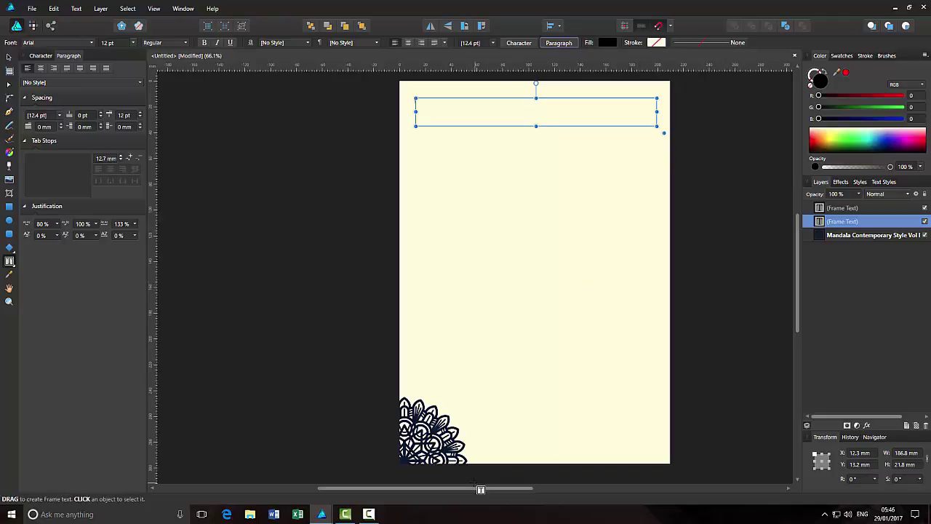
{"action": "mouse_move", "coordinate": [470, 494]}
{"action": "left_mouse_down"}
{"action": "mouse_move", "coordinate": [542, 483]}
{"action": "mouse_move", "coordinate": [570, 492]}
{"action": "left_mouse_up"}
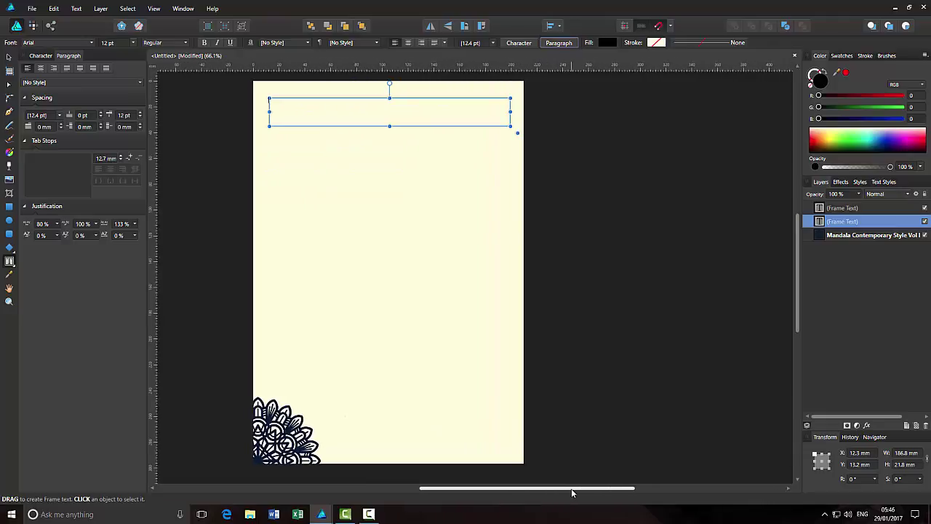
{"action": "left_click", "coordinate": [40, 56]}
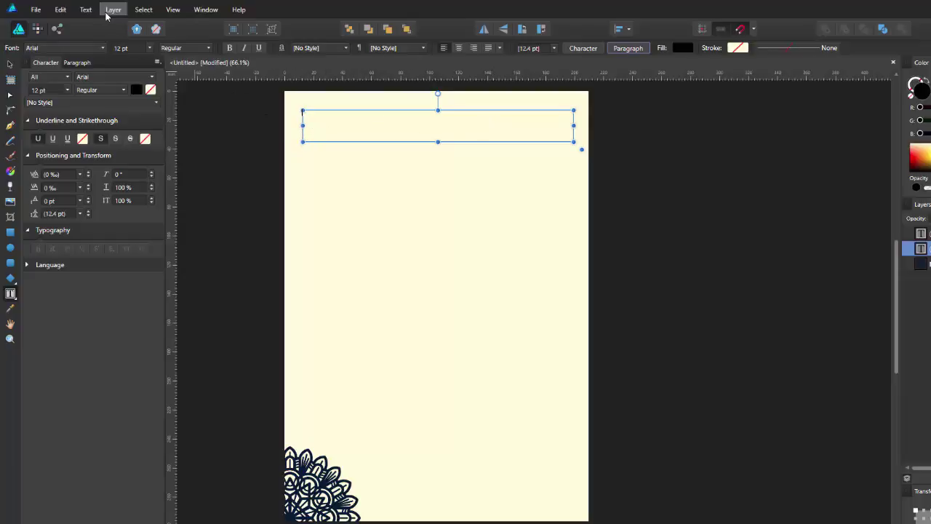
- Insert filler text into the heading frame and place the text cursor at its end
{"action": "left_click", "coordinate": [85, 10]}
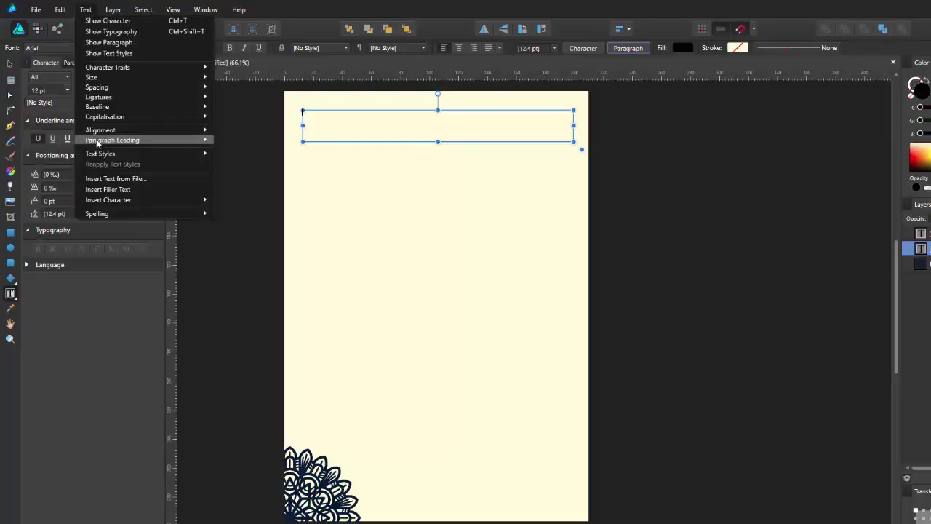
{"action": "left_click", "coordinate": [116, 192]}
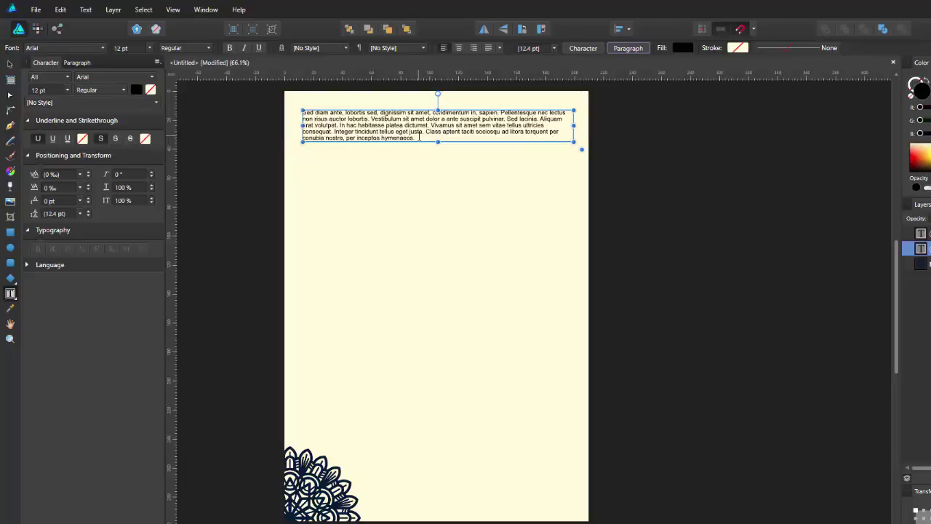
{"action": "left_click", "coordinate": [415, 137]}
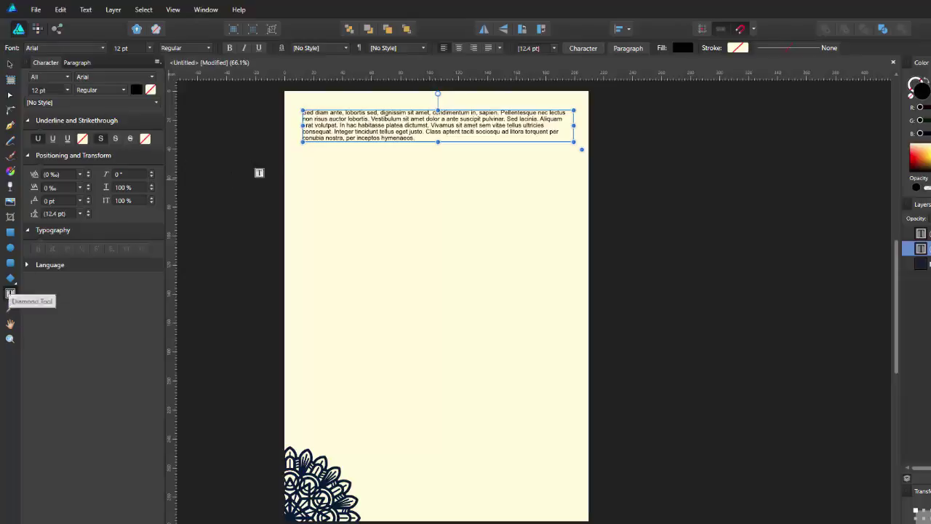
- Format all the heading text as 48 pt, centre-aligned and bold, trying 30 pt first
{"action": "key", "text": "ctrl+a"}
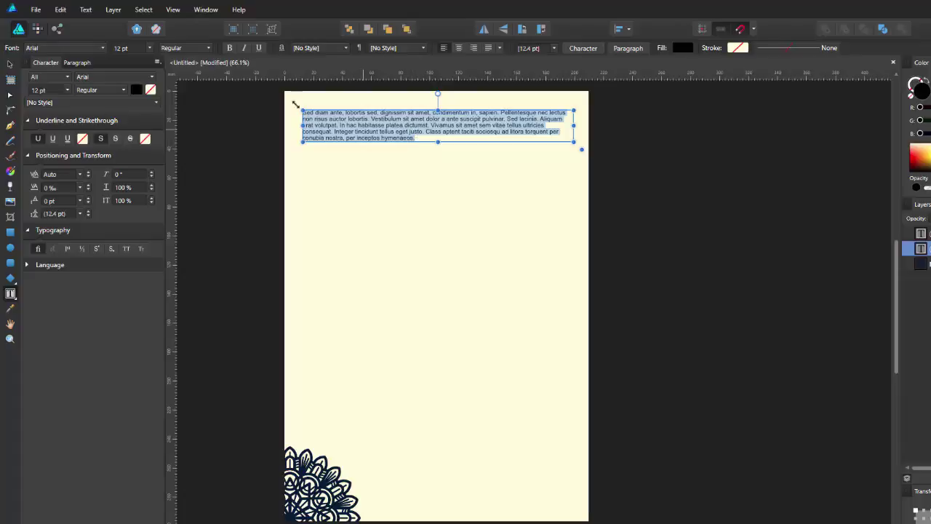
{"action": "left_click", "coordinate": [149, 48]}
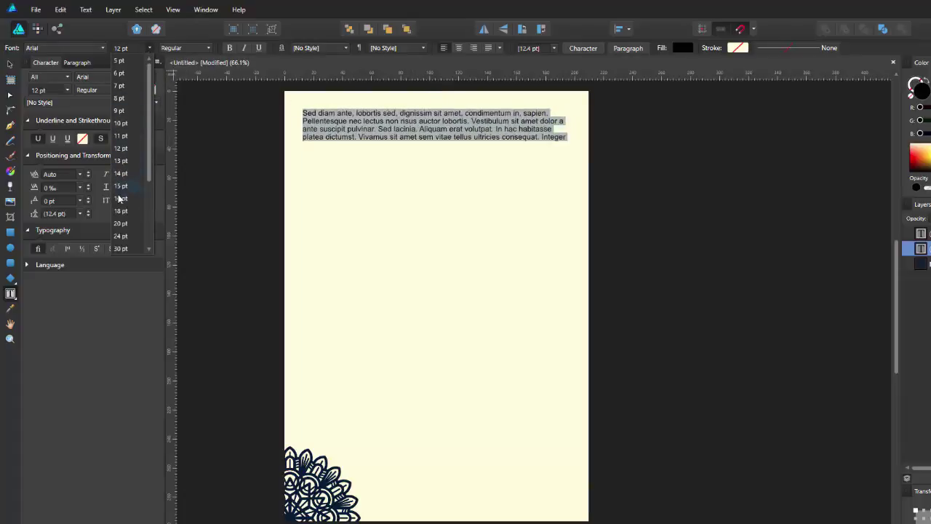
{"action": "left_click", "coordinate": [125, 250]}
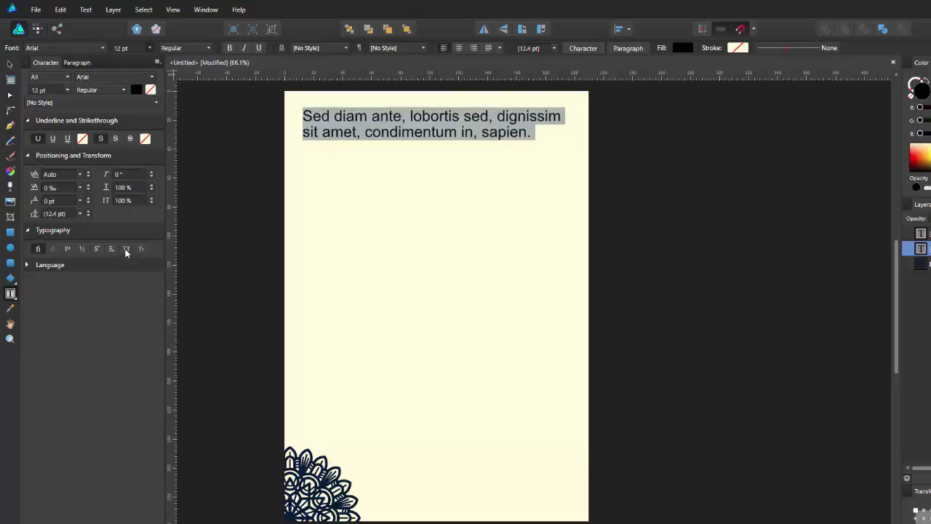
{"action": "left_click", "coordinate": [149, 48]}
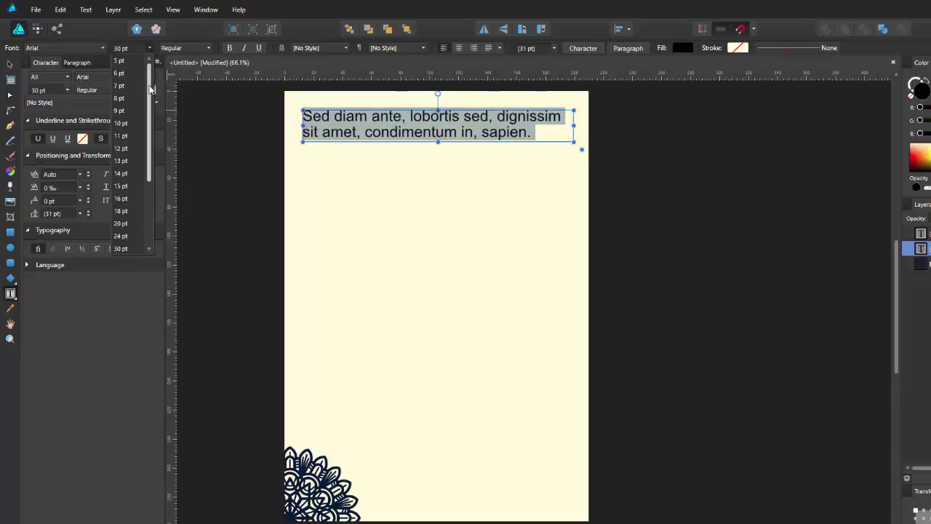
{"action": "left_click_drag", "start_coordinate": [151, 90], "coordinate": [155, 137]}
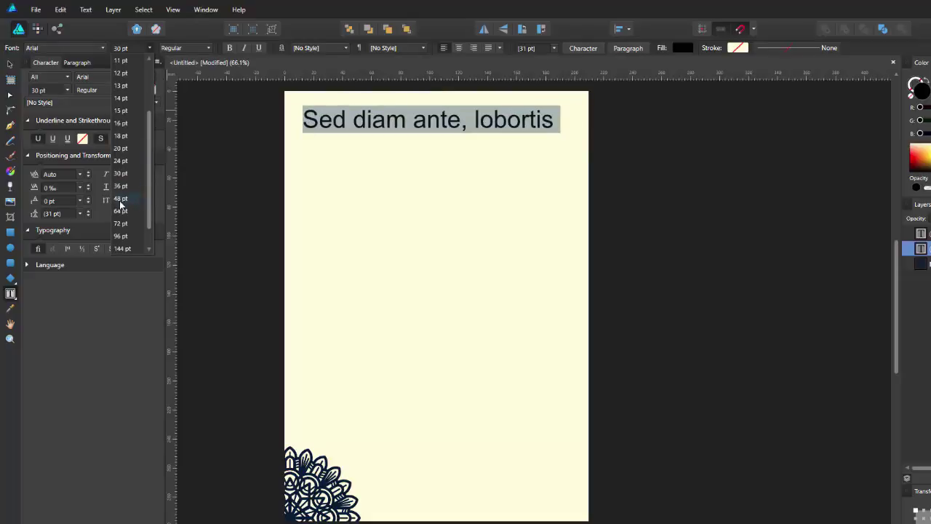
{"action": "left_click", "coordinate": [120, 198]}
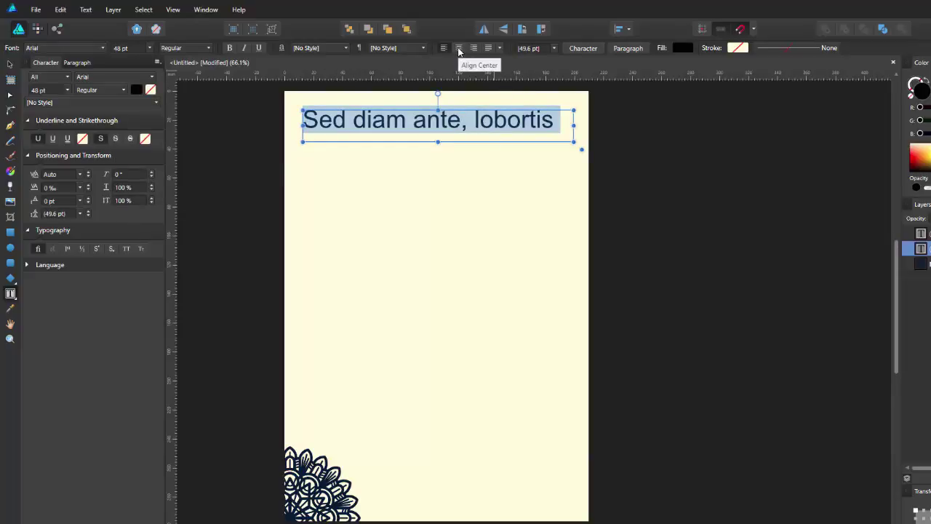
{"action": "left_click", "coordinate": [458, 48]}
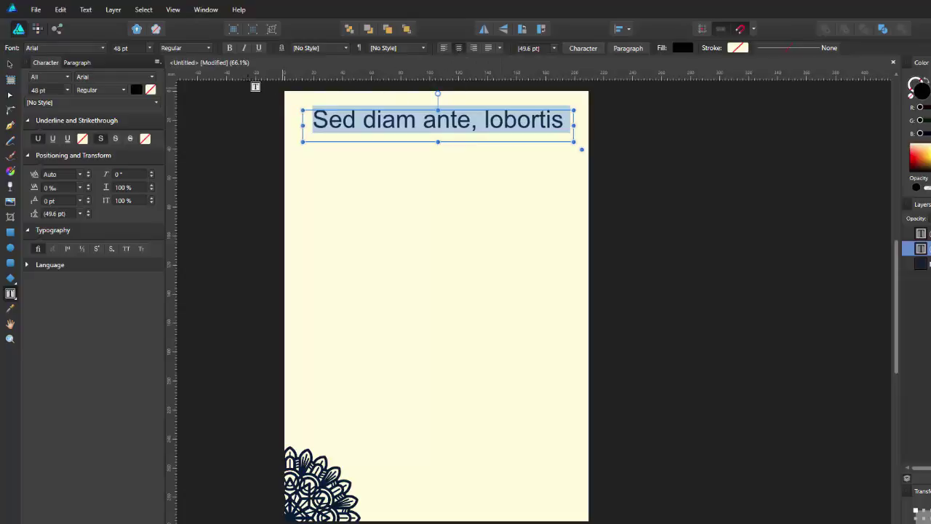
{"action": "left_click", "coordinate": [230, 48]}
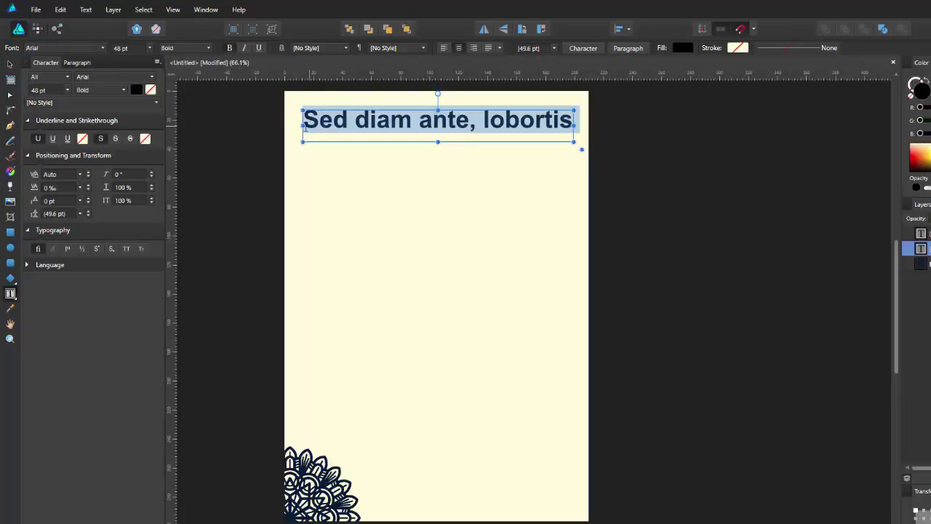
- Widen the heading frame slightly on both sides to give the bold text more room, and deselect it
{"action": "left_click_drag", "start_coordinate": [302, 126], "coordinate": [295, 125]}
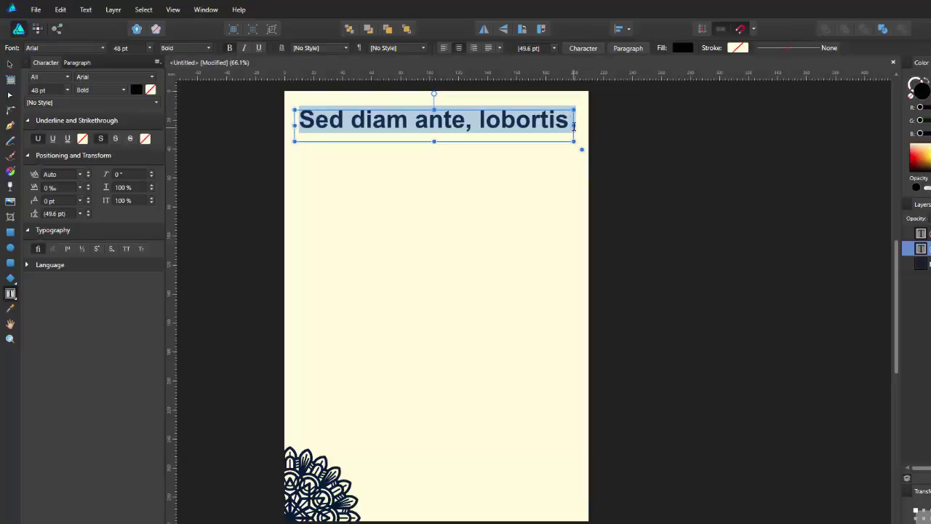
{"action": "left_click_drag", "start_coordinate": [574, 125], "coordinate": [583, 126]}
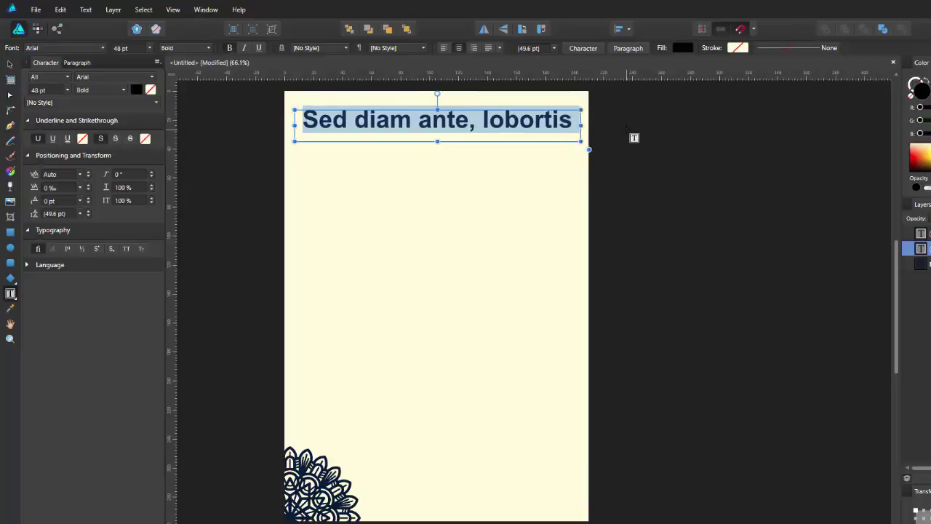
{"action": "left_click", "coordinate": [626, 129]}
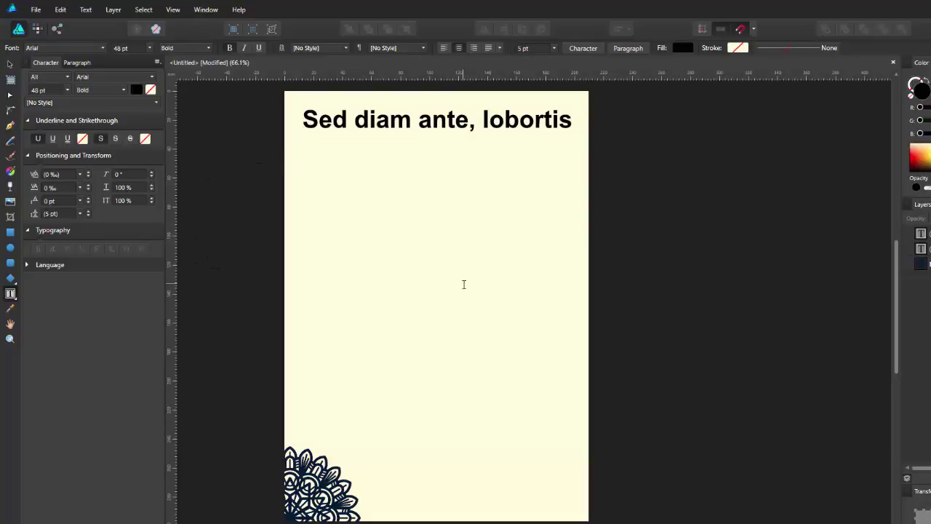
- Select the empty body text frame below the heading and insert filler text into it
{"action": "left_click", "coordinate": [422, 288]}
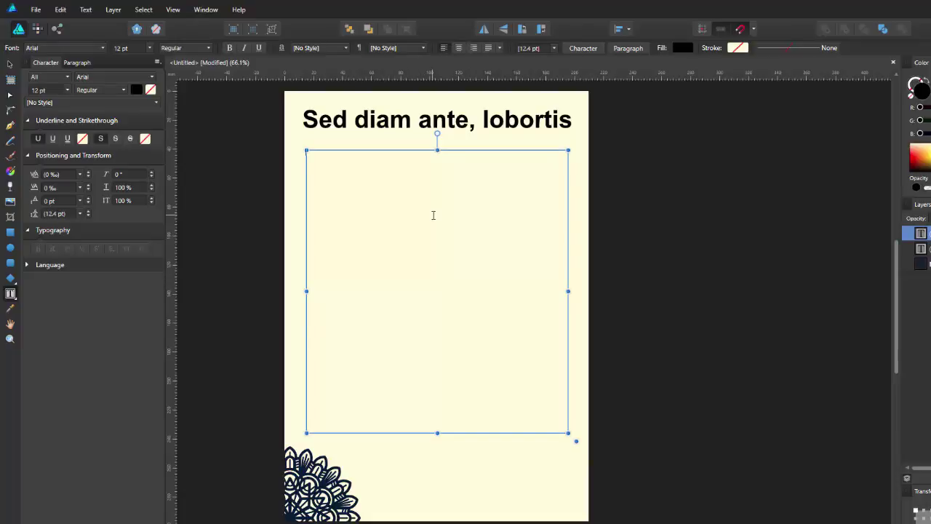
{"action": "left_click", "coordinate": [81, 10]}
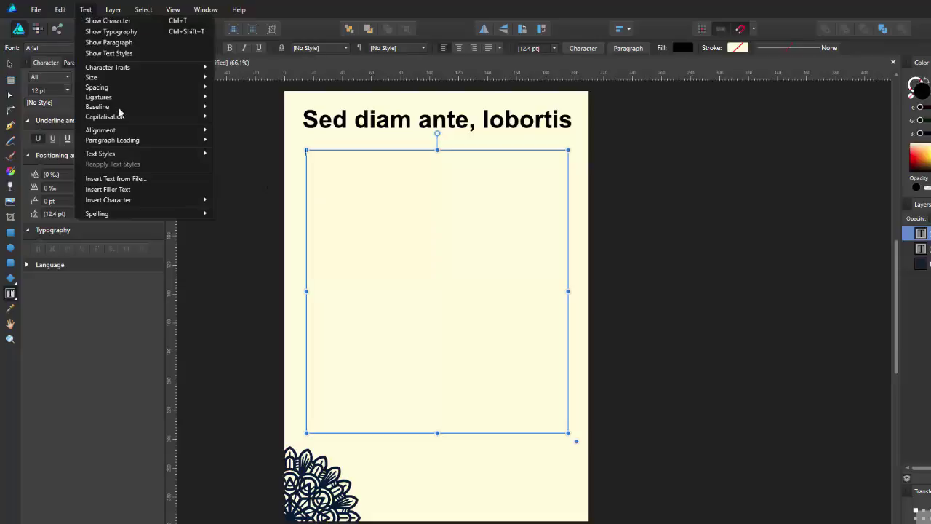
{"action": "left_click", "coordinate": [122, 189]}
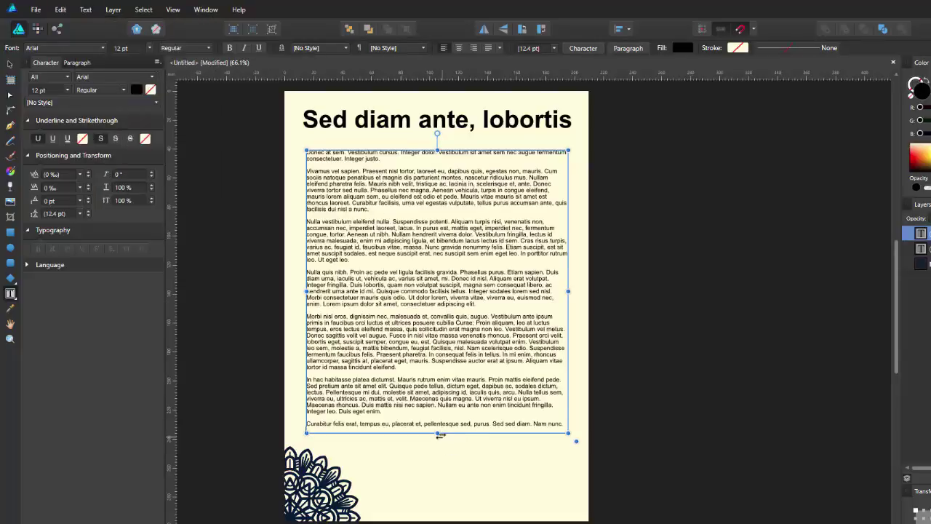
- Extend the body frame slightly downwards, widen it to about 183.5 mm, and deselect it
{"action": "left_click_drag", "start_coordinate": [437, 434], "coordinate": [439, 444]}
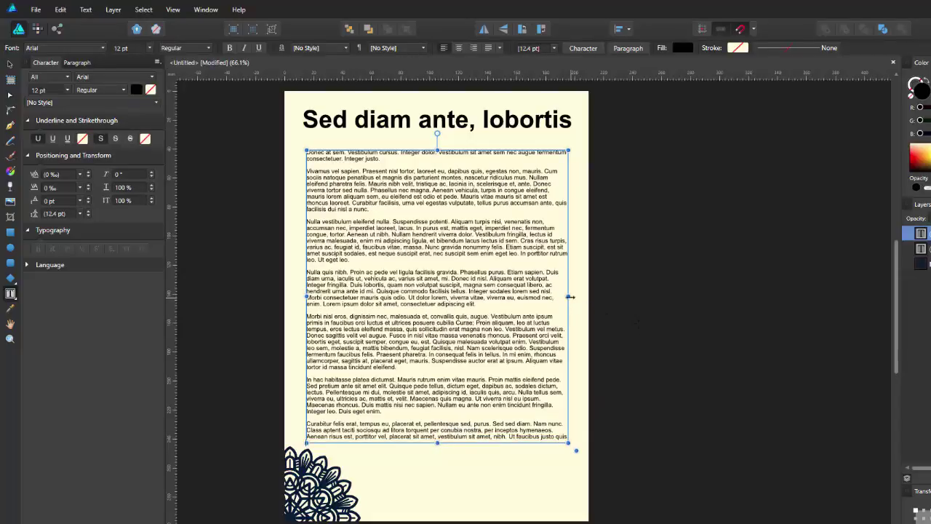
{"action": "left_click_drag", "start_coordinate": [569, 298], "coordinate": [572, 300]}
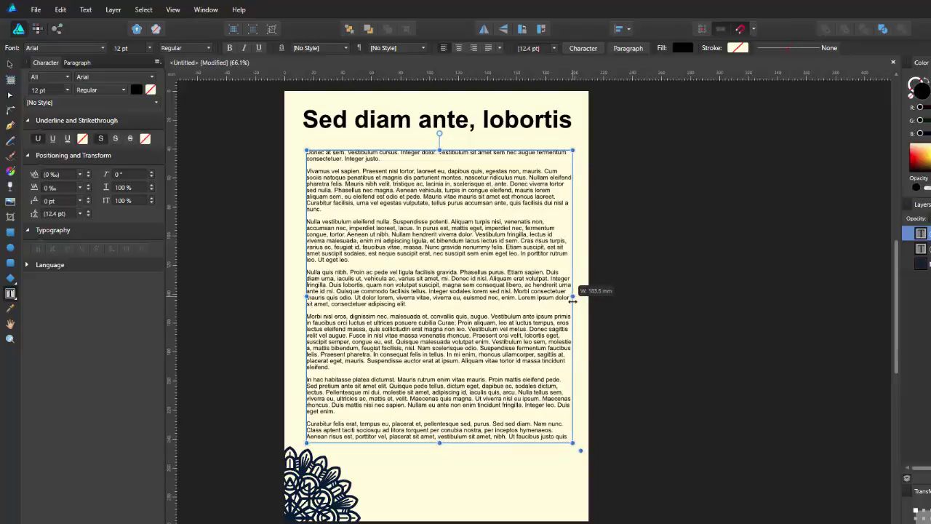
{"action": "left_click", "coordinate": [618, 317]}
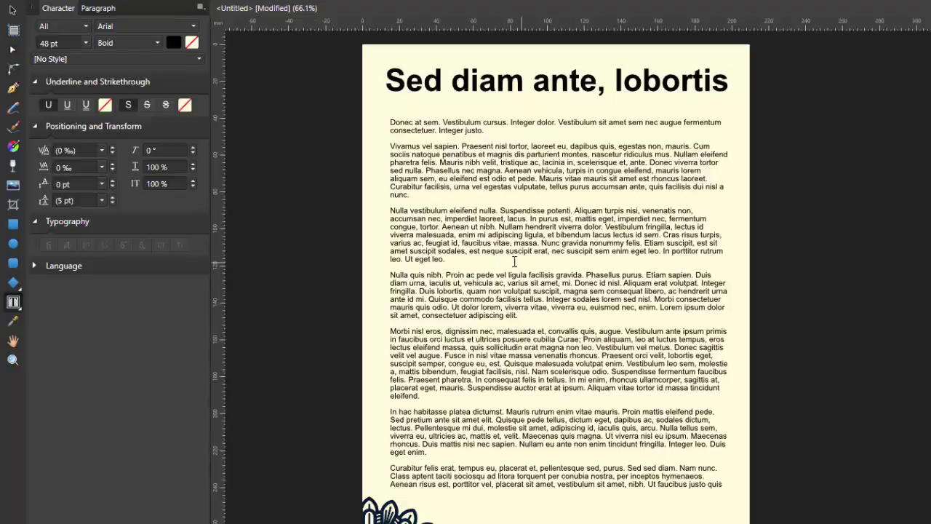
- Change the font of all the text in the body frame to Beatnik SF
{"action": "left_click", "coordinate": [504, 285]}
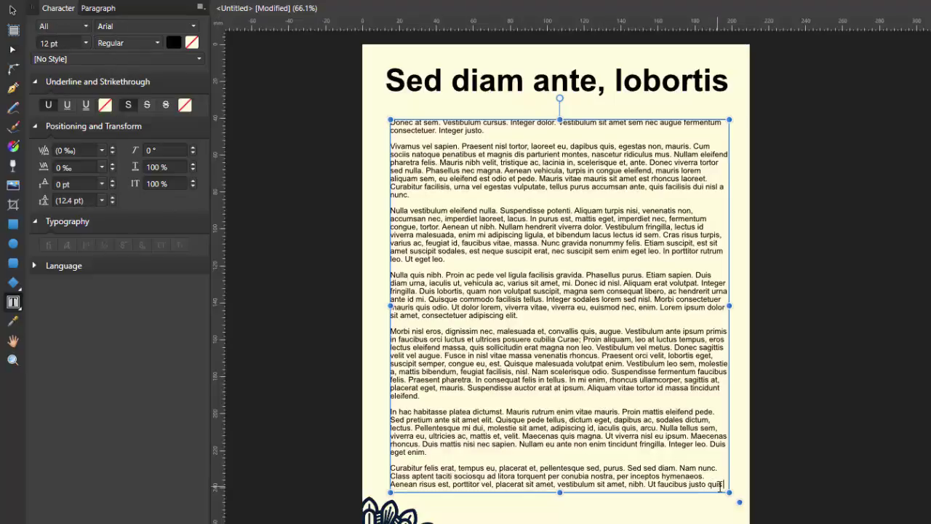
{"action": "key", "text": "ctrl+a"}
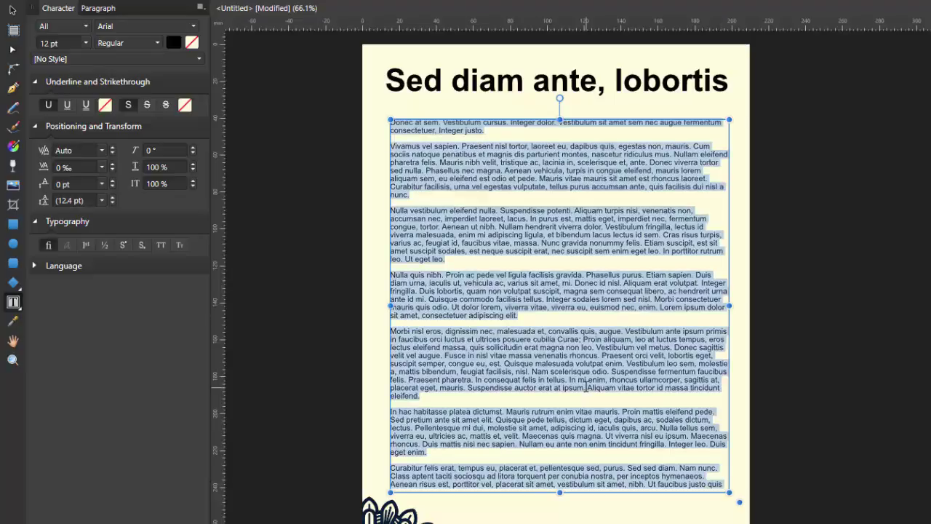
{"action": "left_click", "coordinate": [195, 26]}
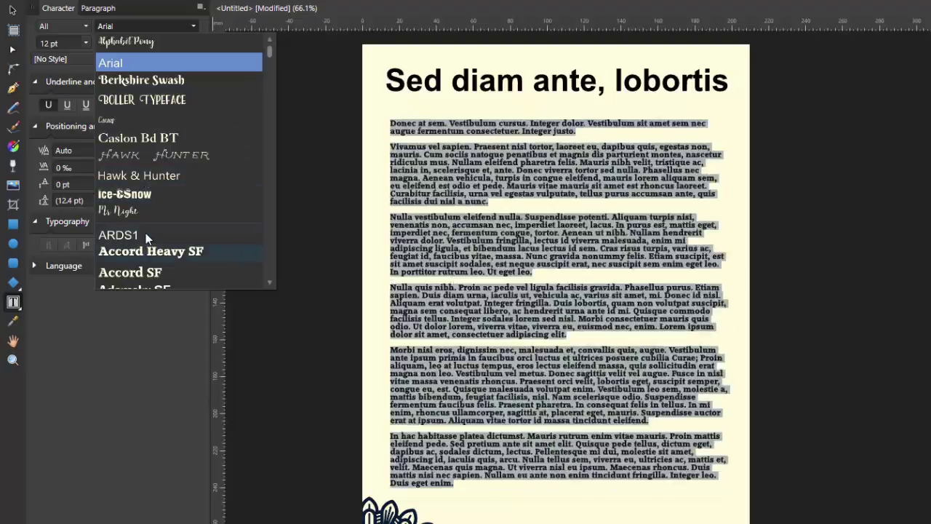
{"action": "scroll", "coordinate": [147, 230], "scroll_direction": "down", "scroll_amount": 3}
{"action": "scroll", "coordinate": [148, 231], "scroll_direction": "down", "scroll_amount": 7}
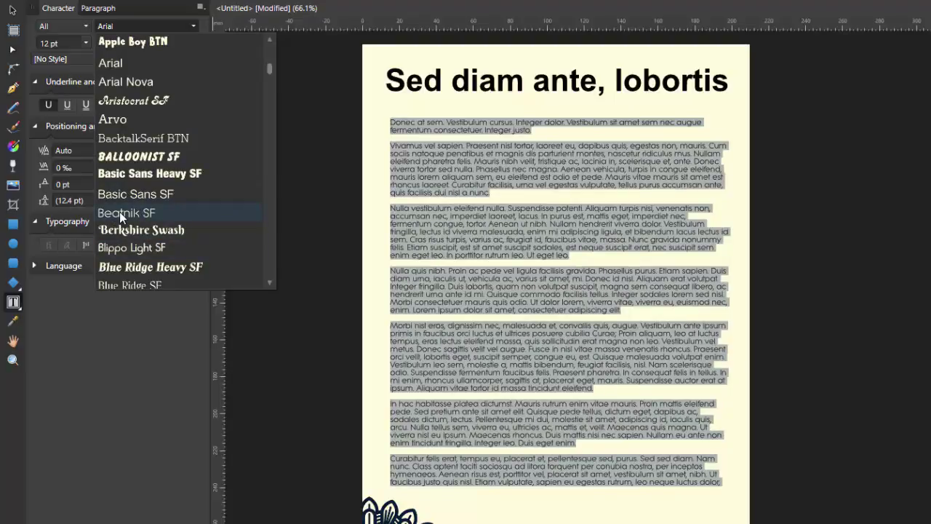
{"action": "left_click", "coordinate": [120, 211]}
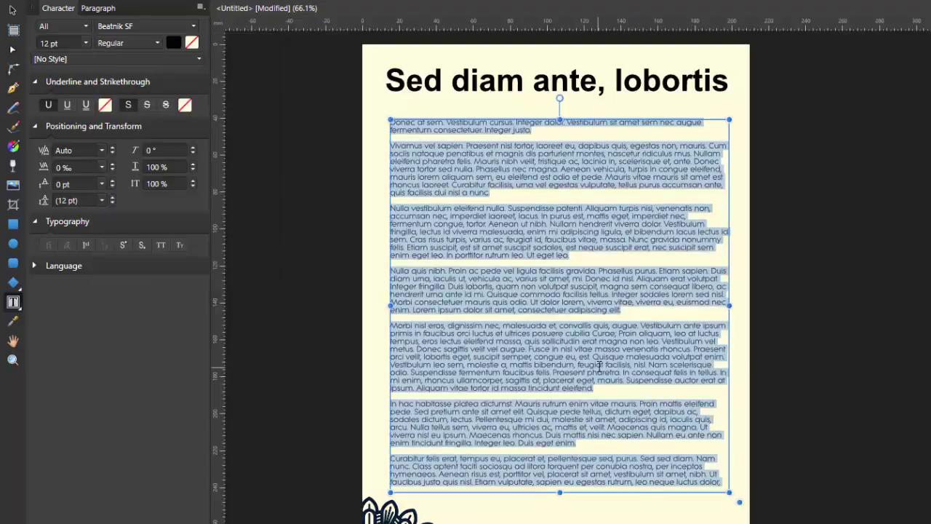
- Set all the text in the body frame to 14 pt
{"action": "left_click", "coordinate": [654, 270]}
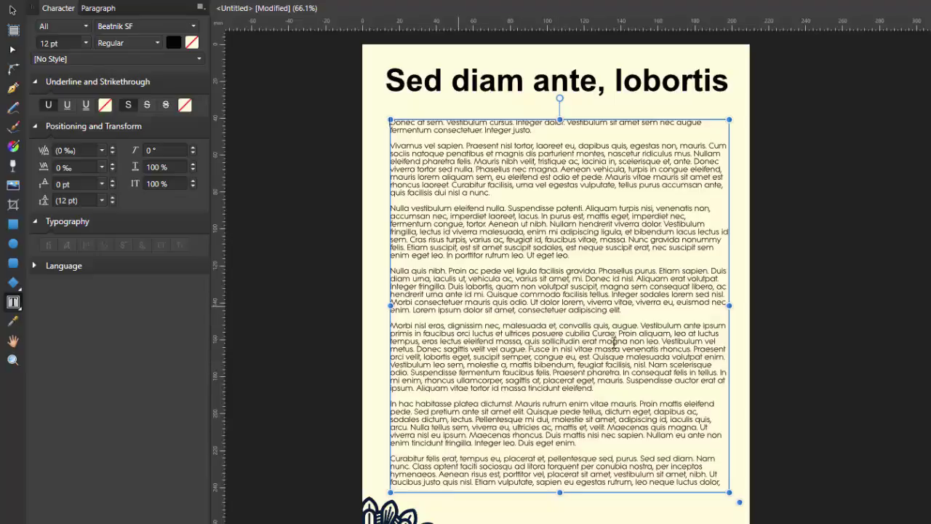
{"action": "key", "text": "ctrl+a"}
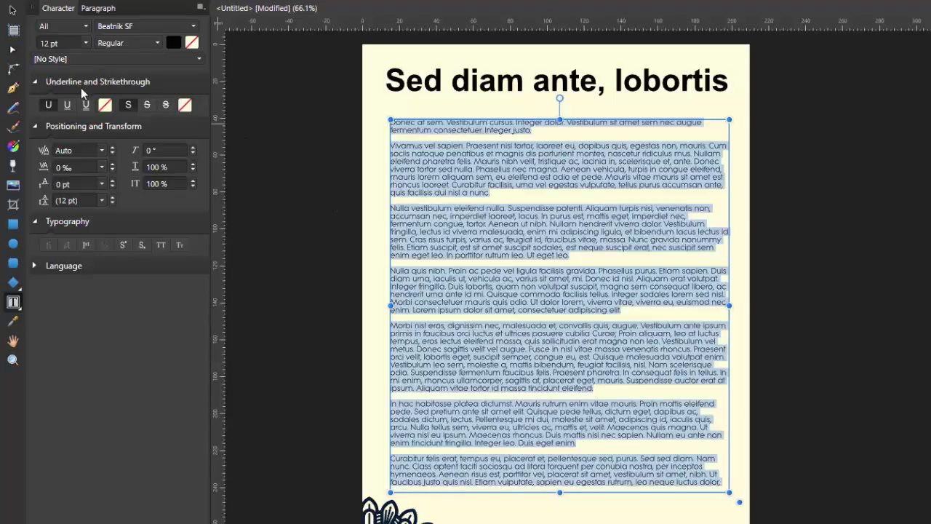
{"action": "left_click", "coordinate": [85, 44]}
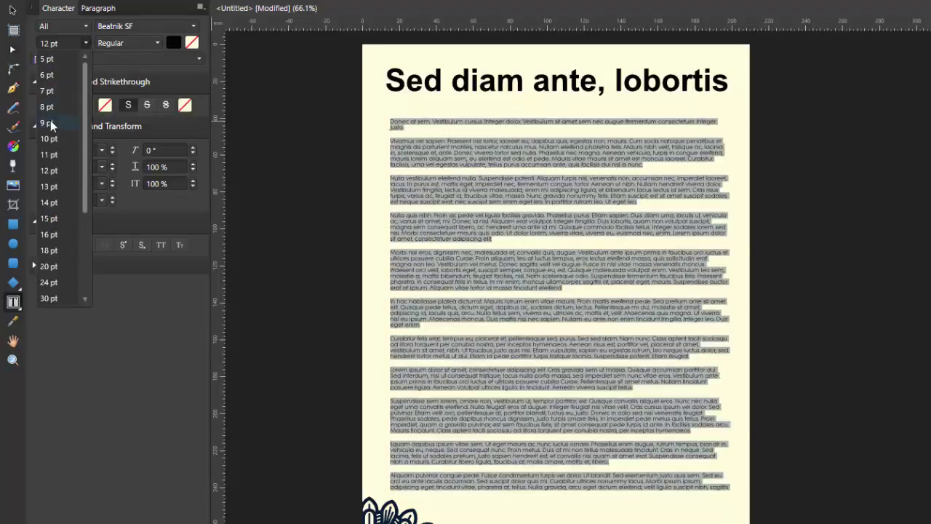
{"action": "left_click", "coordinate": [50, 204]}
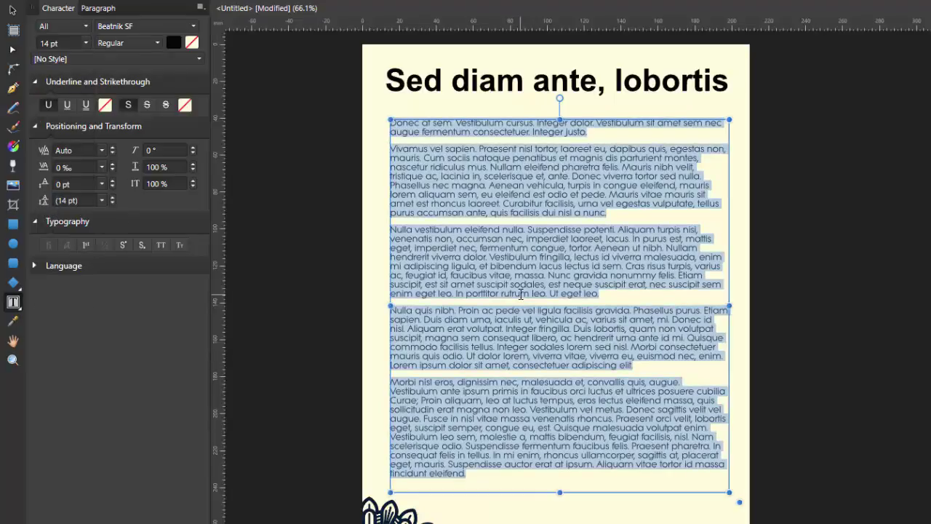
- Apply a single underline to all the text in the body frame and deselect it
{"action": "left_click", "coordinate": [67, 106]}
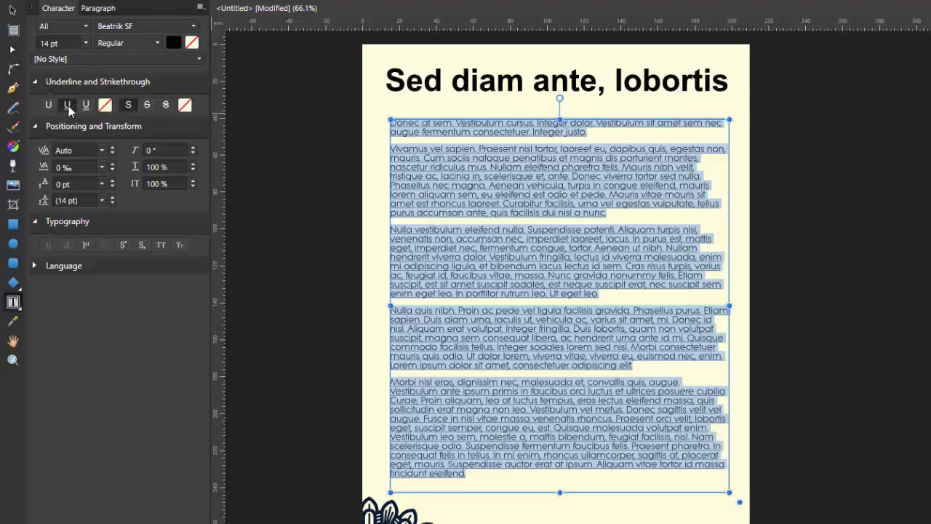
{"action": "left_click", "coordinate": [586, 521]}
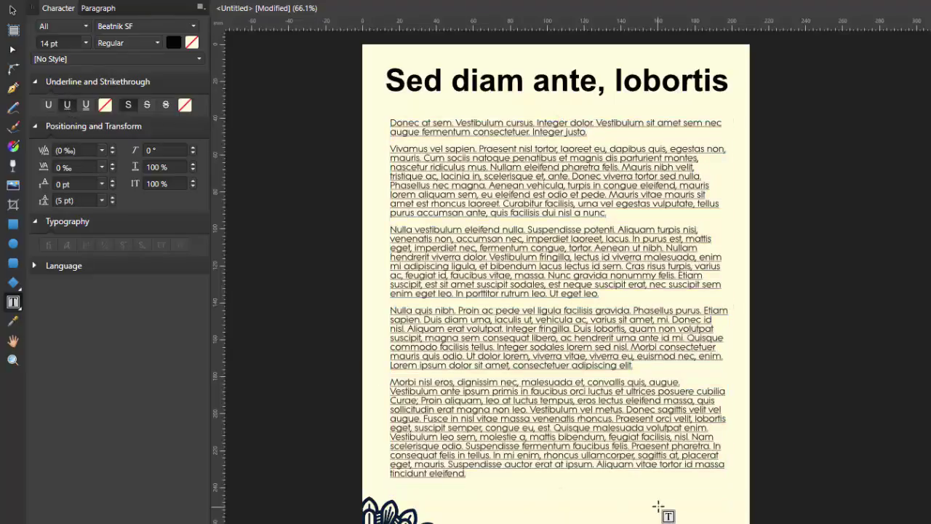
- Try single and double strikeout on all the body text, and set it back to no strikeout
{"action": "left_click", "coordinate": [531, 269]}
{"action": "key", "text": "ctrl+a"}
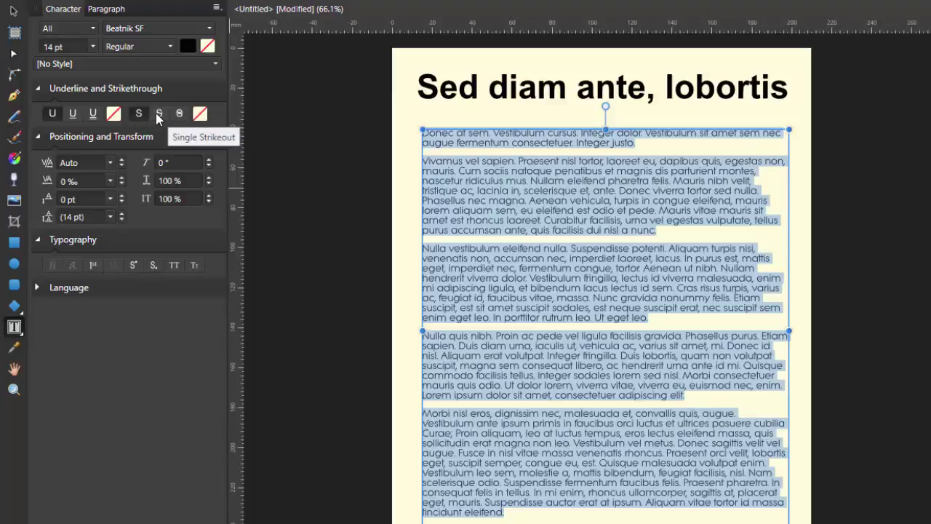
{"action": "left_click", "coordinate": [159, 114]}
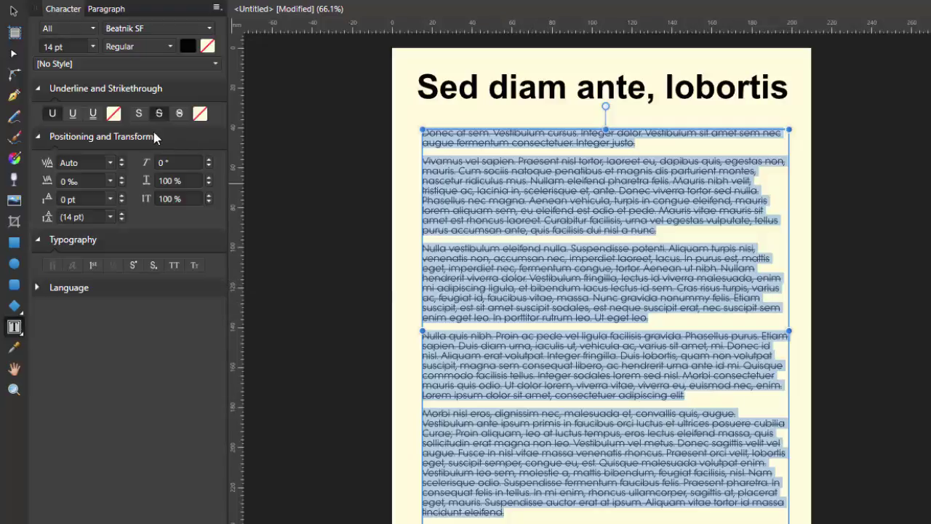
{"action": "left_click", "coordinate": [180, 113]}
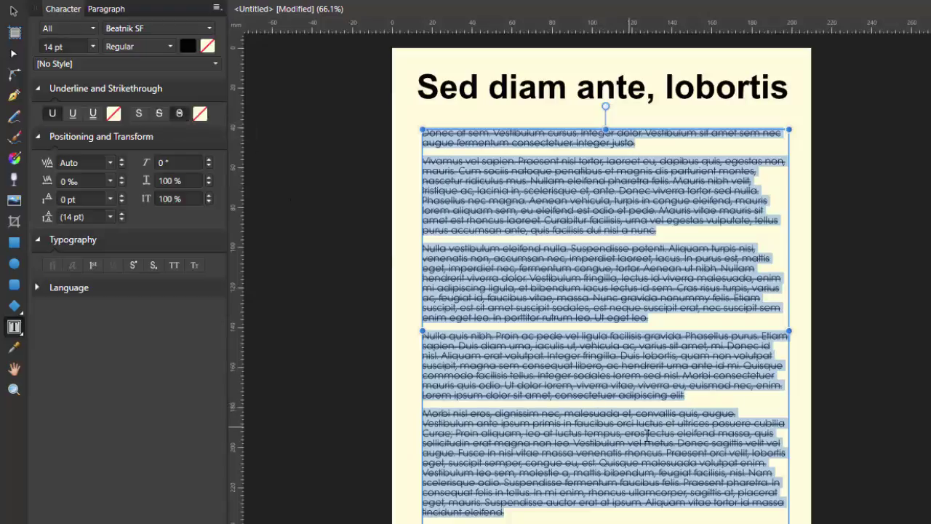
{"action": "left_click", "coordinate": [138, 115]}
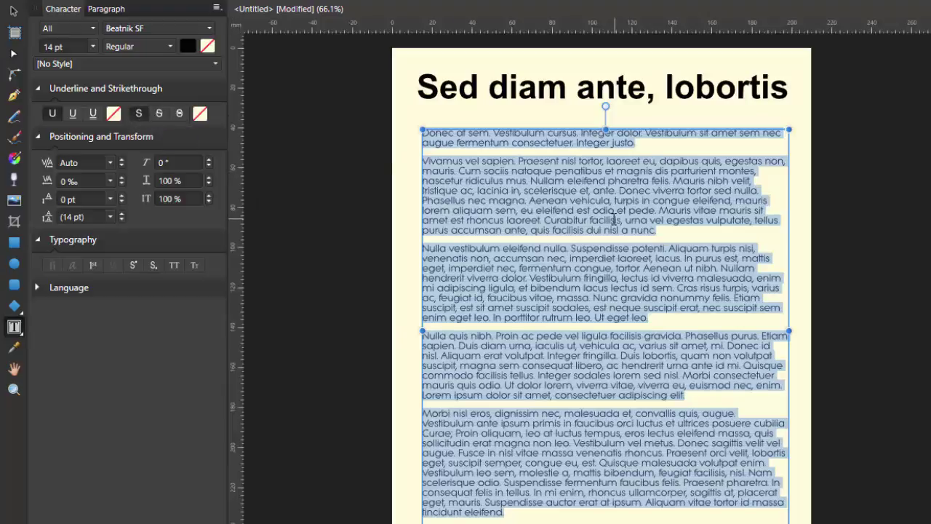
{"action": "left_click", "coordinate": [618, 359]}
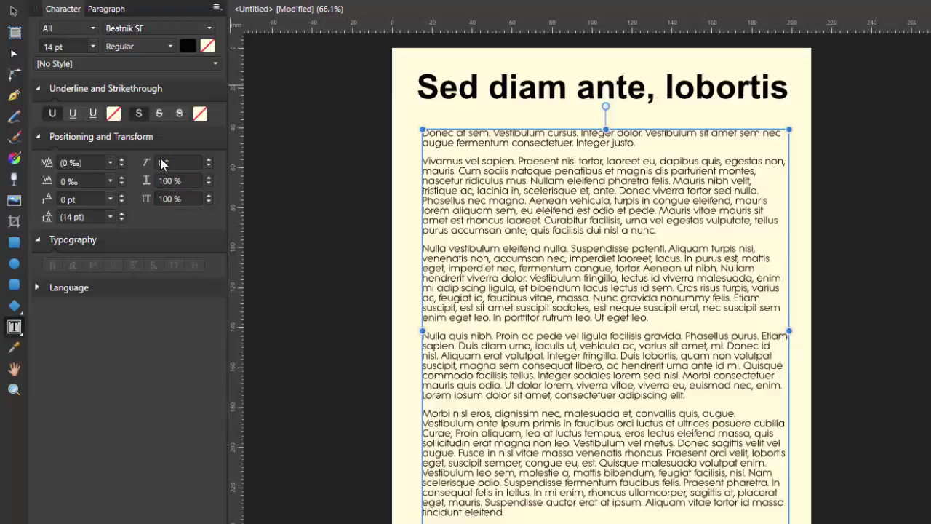
- Select all the heading text and shear it to -18°
{"action": "left_click", "coordinate": [585, 92]}
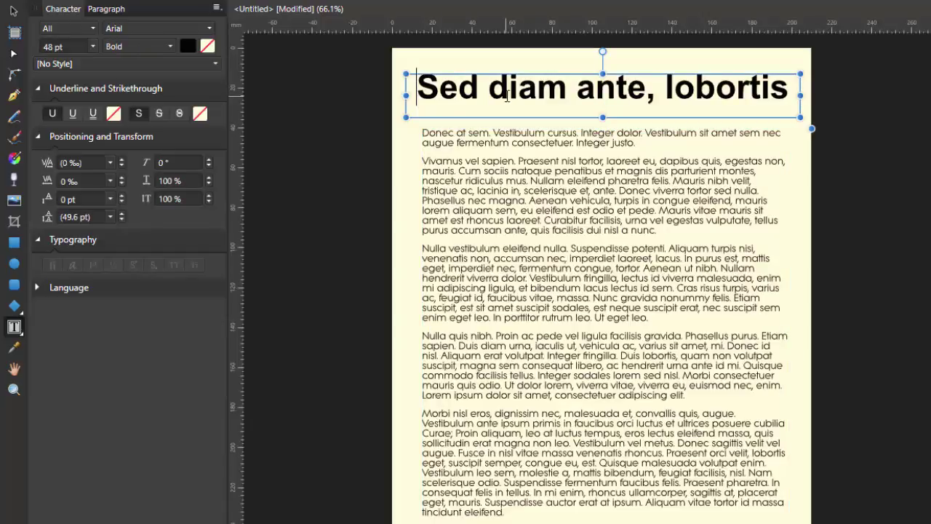
{"action": "key", "text": "ctrl+a"}
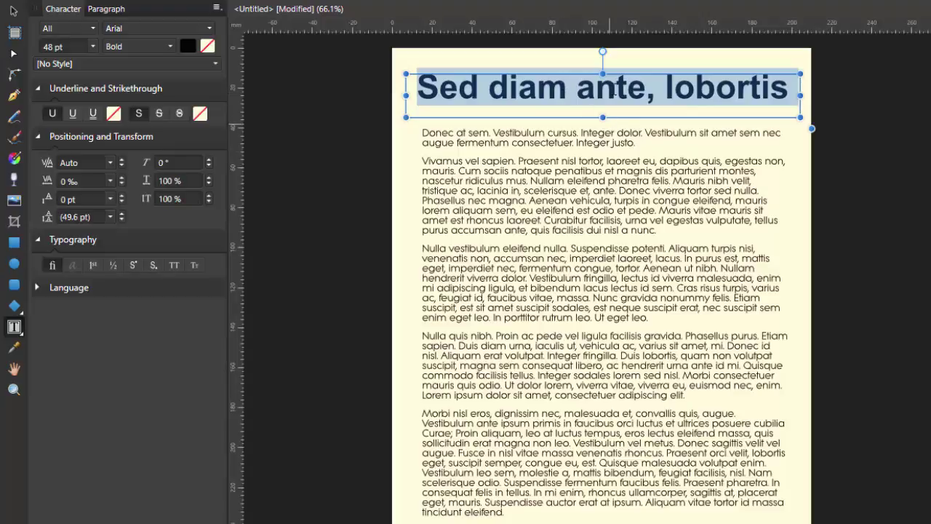
{"action": "left_click", "coordinate": [209, 160]}
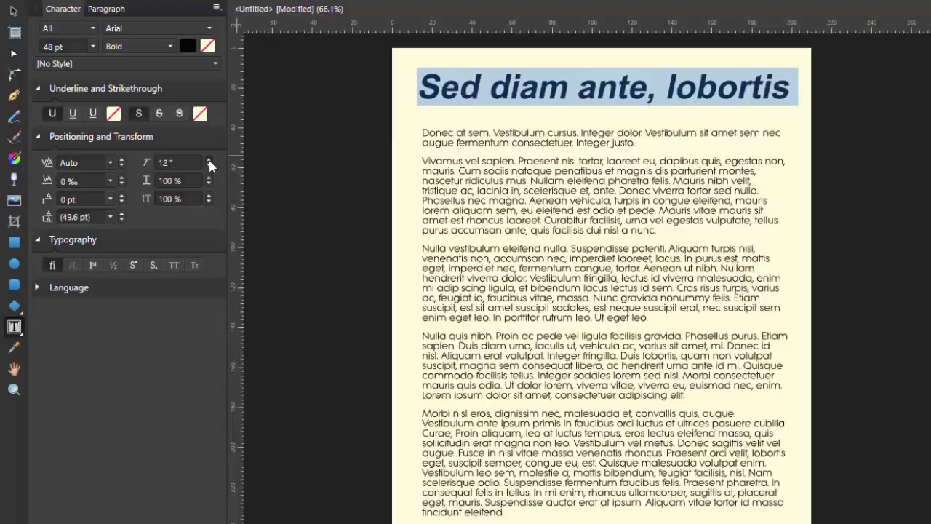
{"action": "left_click", "coordinate": [209, 160]}
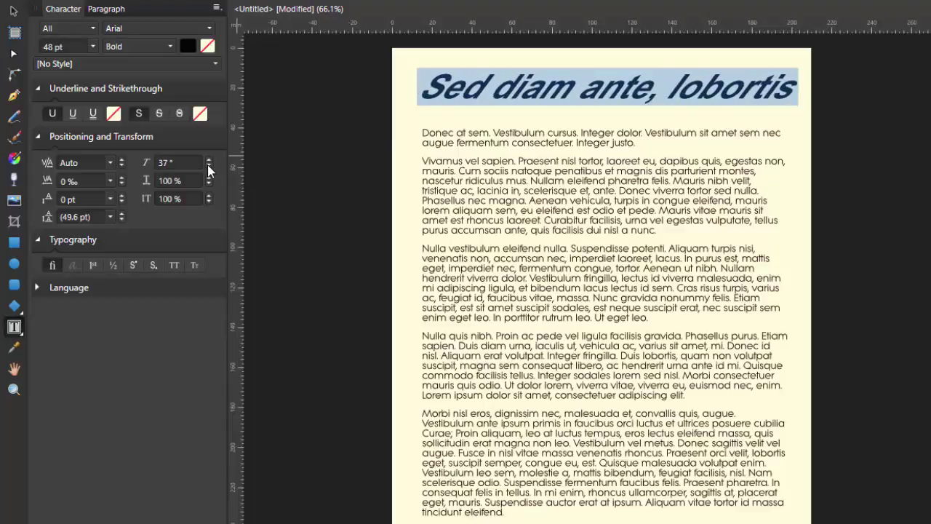
{"action": "left_click", "coordinate": [208, 165]}
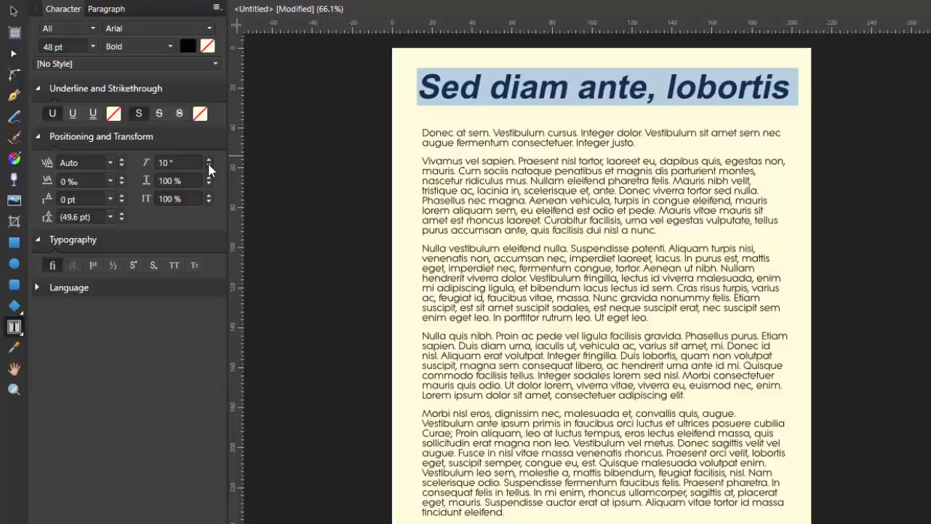
{"action": "left_click", "coordinate": [207, 165]}
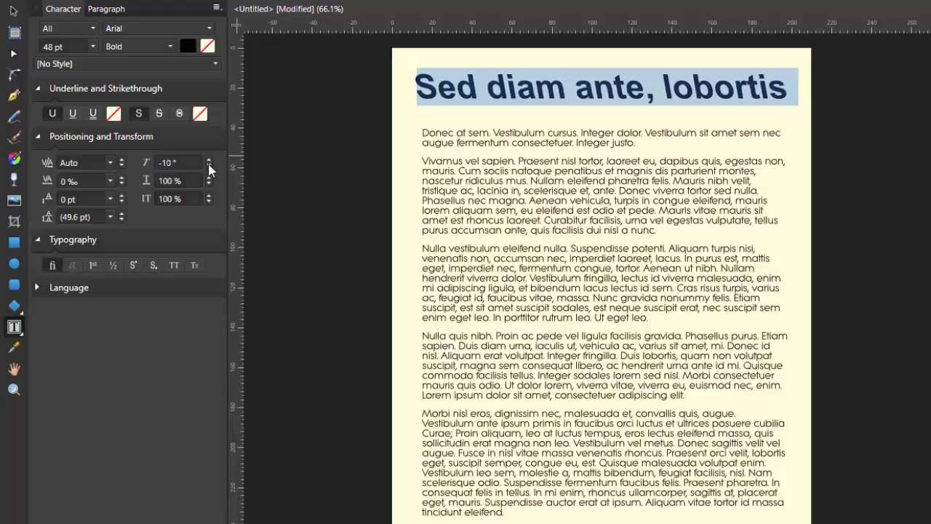
{"action": "left_click", "coordinate": [208, 165]}
{"action": "left_click", "coordinate": [208, 165]}
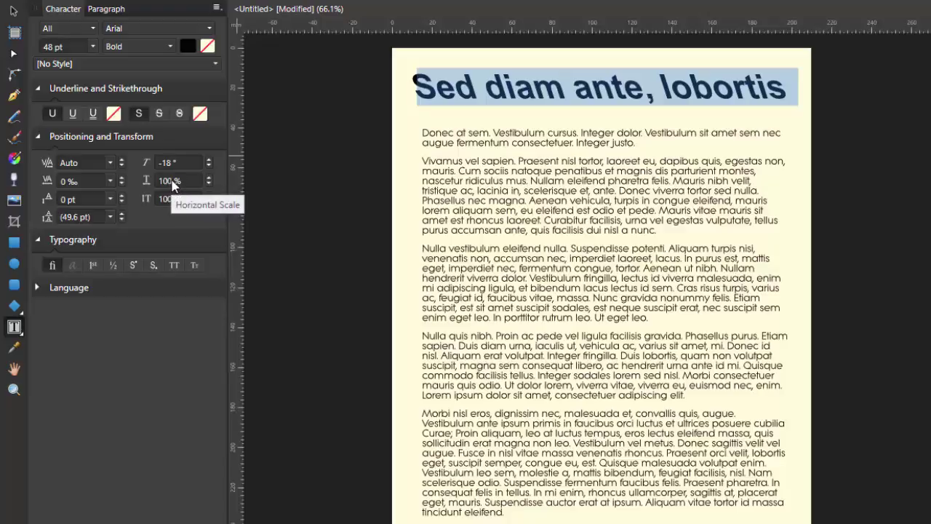
- Try widening the heading's horizontal scale to 152 % and narrowing it to 44 %
{"action": "left_click", "coordinate": [208, 178]}
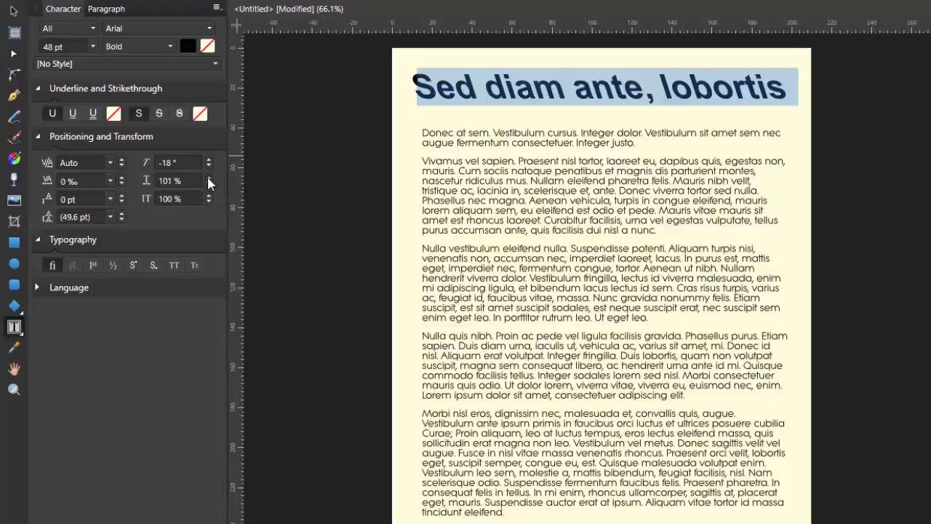
{"action": "left_click", "coordinate": [208, 179]}
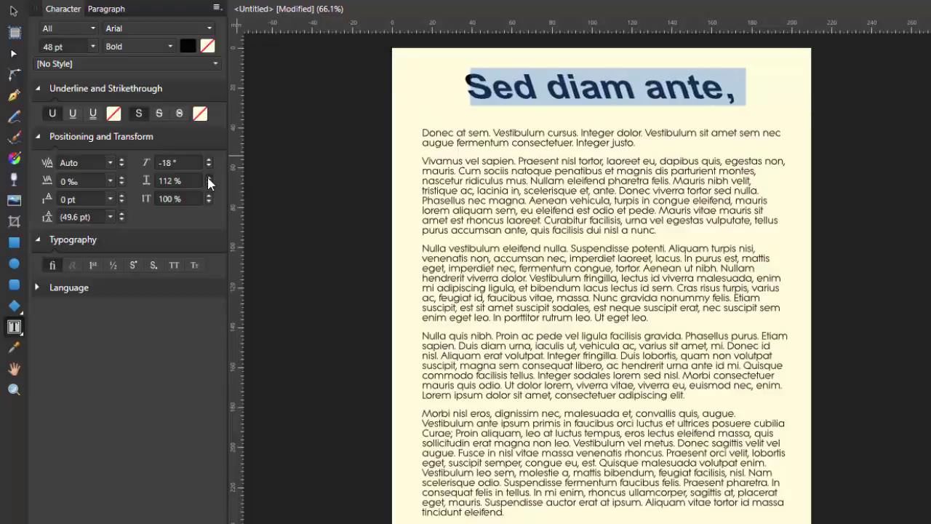
{"action": "left_click", "coordinate": [208, 178]}
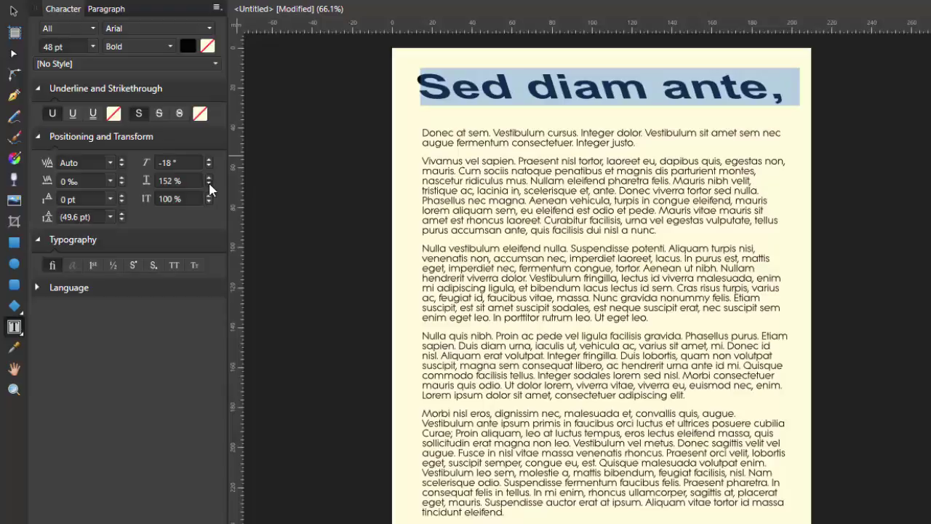
{"action": "left_click", "coordinate": [208, 183]}
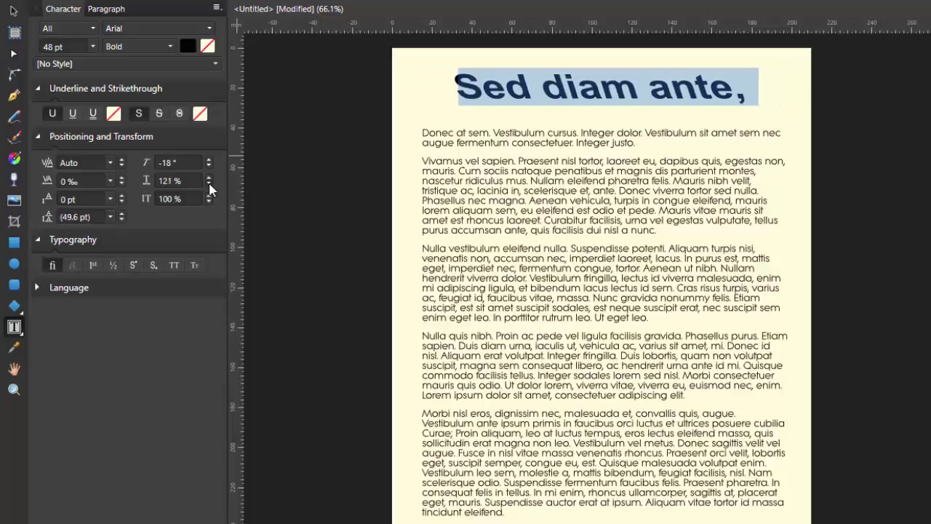
{"action": "left_click", "coordinate": [209, 184]}
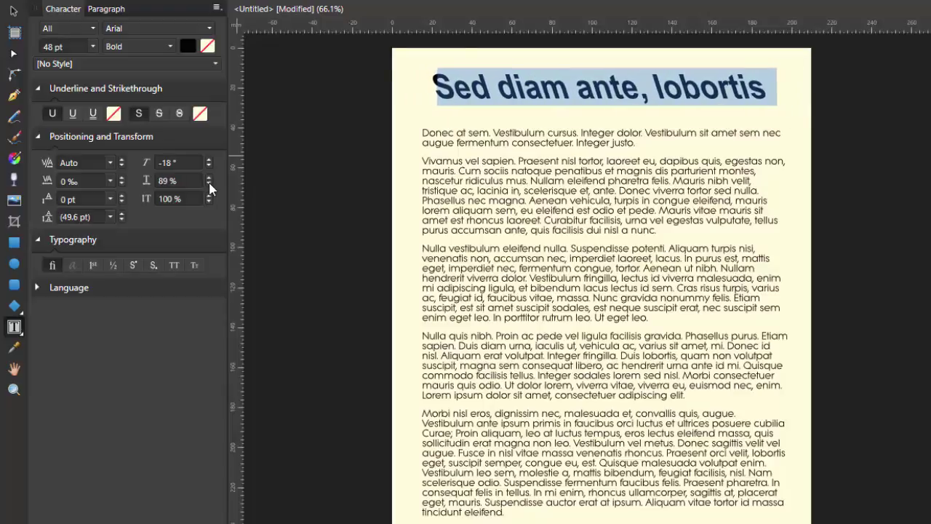
{"action": "left_click", "coordinate": [209, 184]}
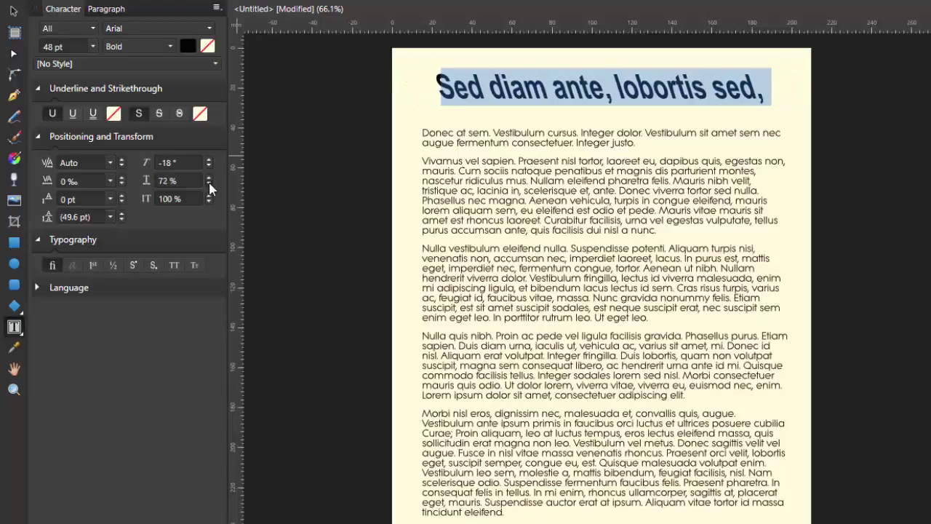
{"action": "left_click", "coordinate": [208, 184]}
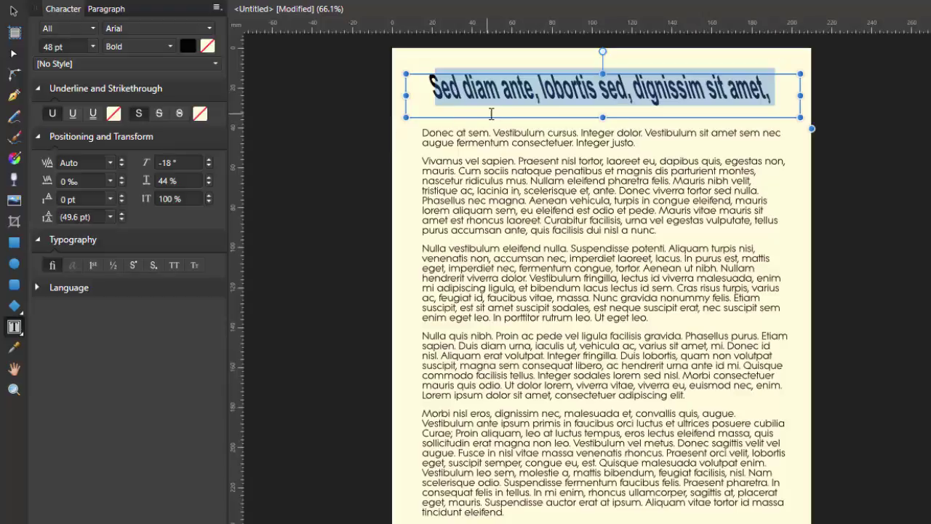
- Return the heading's horizontal scale to 100 %
{"action": "left_click", "coordinate": [209, 177]}
{"action": "left_click", "coordinate": [209, 178]}
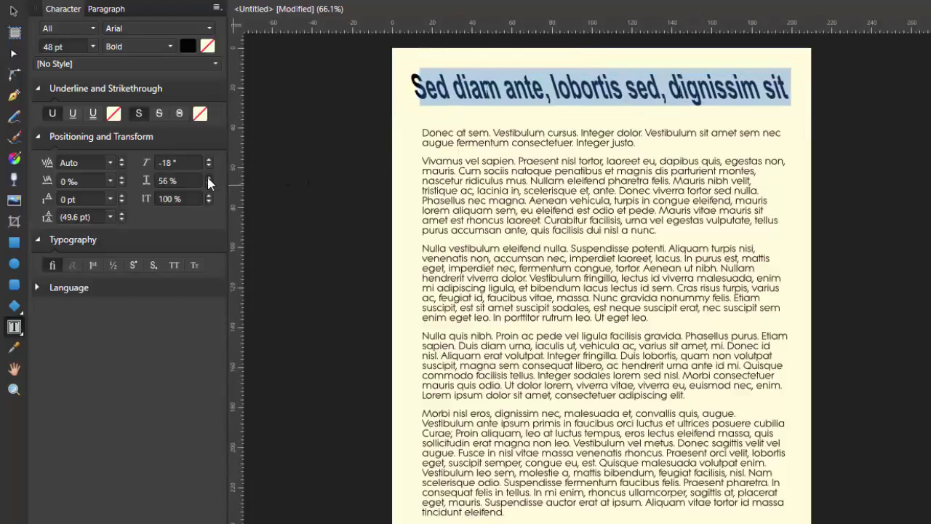
{"action": "left_click", "coordinate": [209, 178]}
{"action": "left_click", "coordinate": [209, 177]}
{"action": "left_click", "coordinate": [209, 178]}
{"action": "left_click", "coordinate": [209, 178]}
{"action": "left_click", "coordinate": [208, 177]}
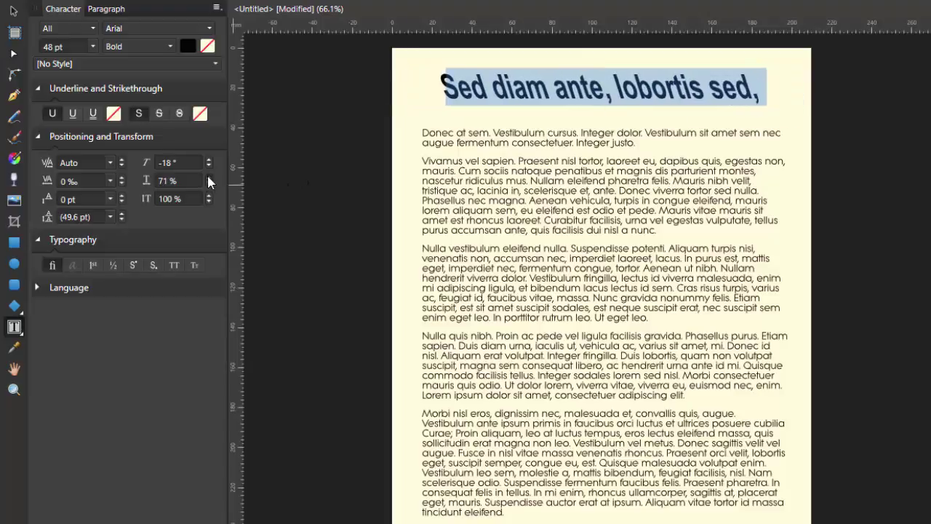
{"action": "left_click", "coordinate": [209, 177]}
{"action": "left_click", "coordinate": [209, 177]}
{"action": "left_click", "coordinate": [208, 177]}
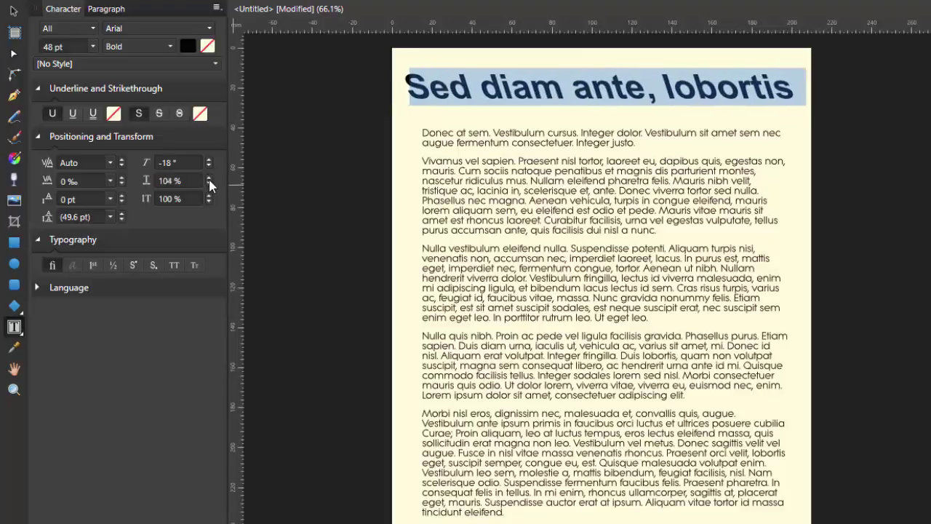
{"action": "left_click", "coordinate": [208, 183]}
{"action": "left_click", "coordinate": [209, 182]}
{"action": "left_click", "coordinate": [208, 182]}
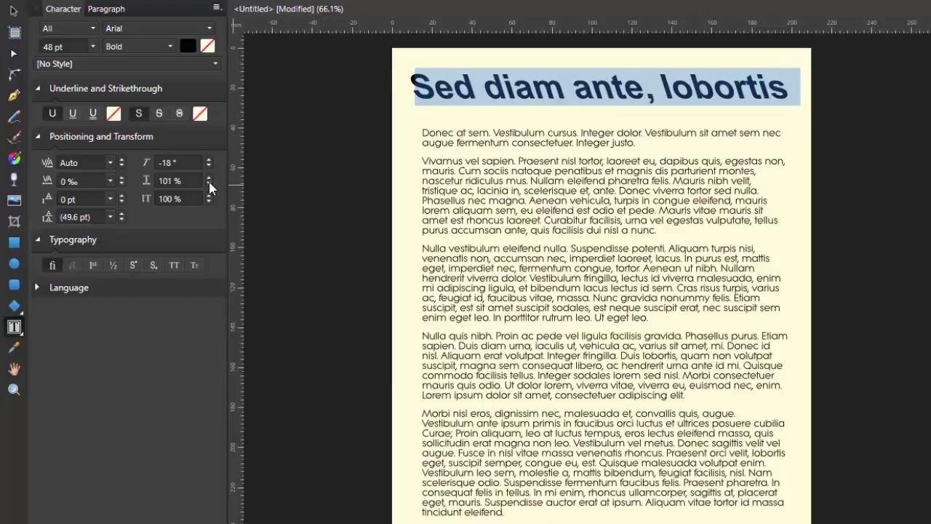
{"action": "left_click", "coordinate": [209, 182]}
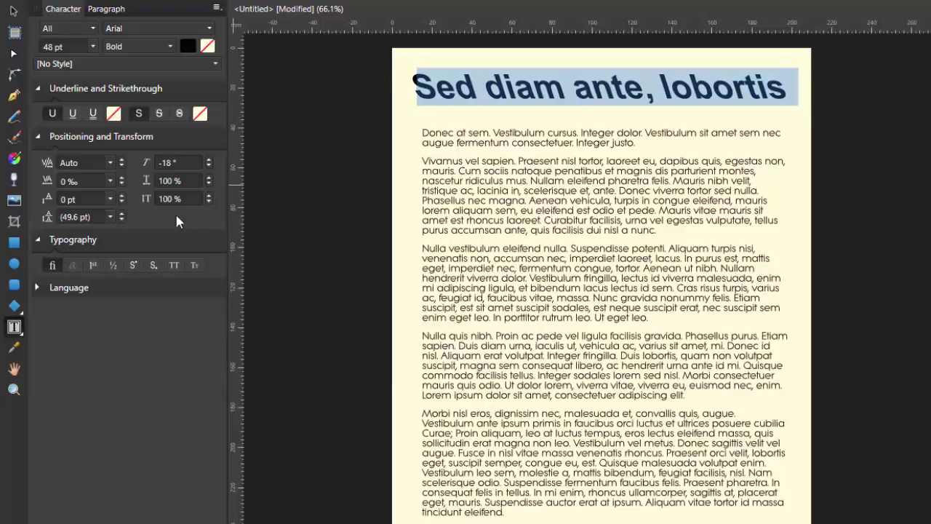
- Try taller and shorter vertical scales on the heading text and set it to 123 %
{"action": "left_click", "coordinate": [208, 195]}
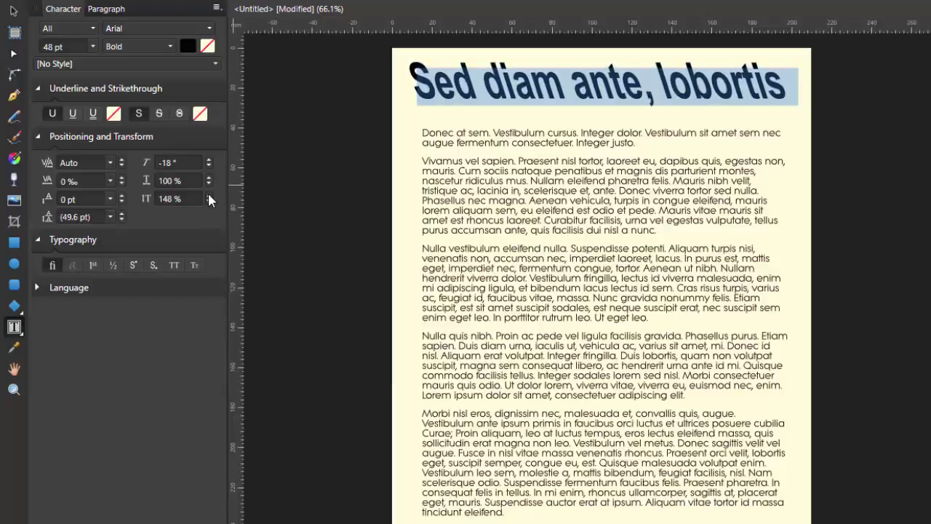
{"action": "left_click", "coordinate": [210, 201]}
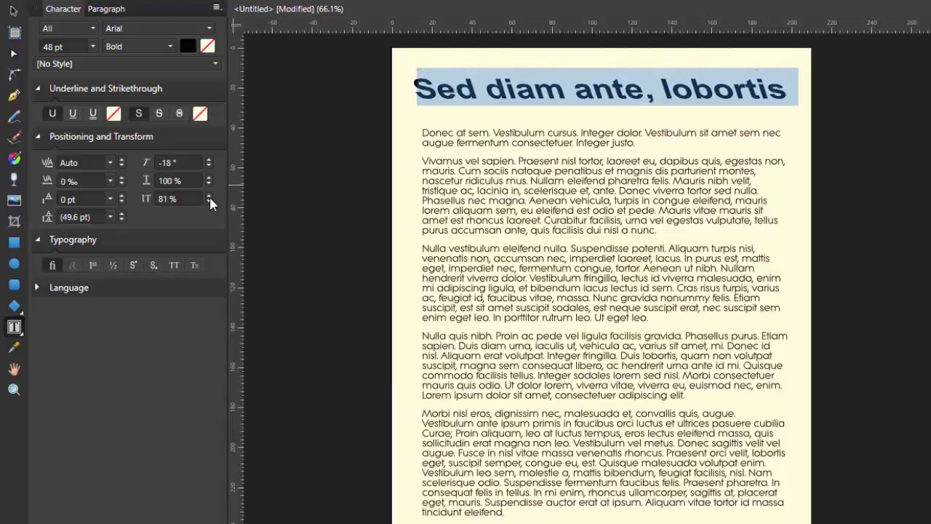
{"action": "left_click", "coordinate": [209, 195]}
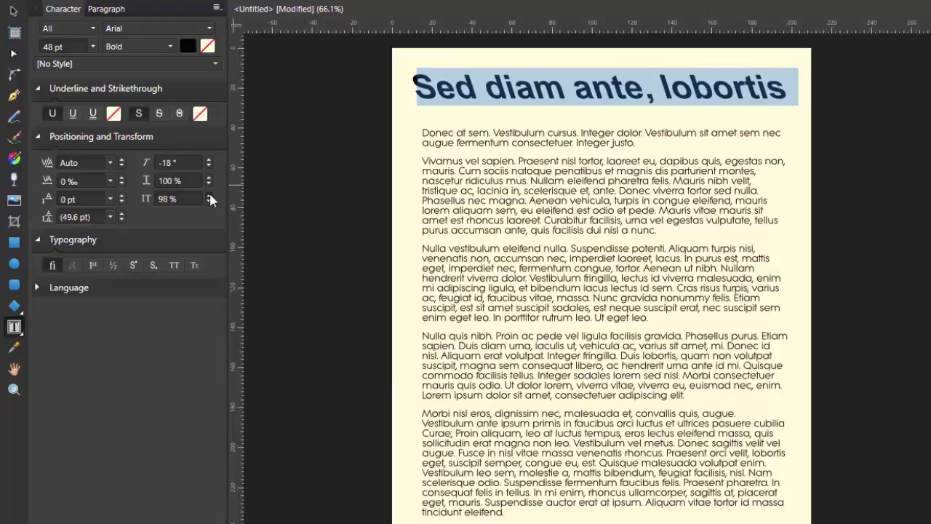
{"action": "left_click", "coordinate": [210, 195]}
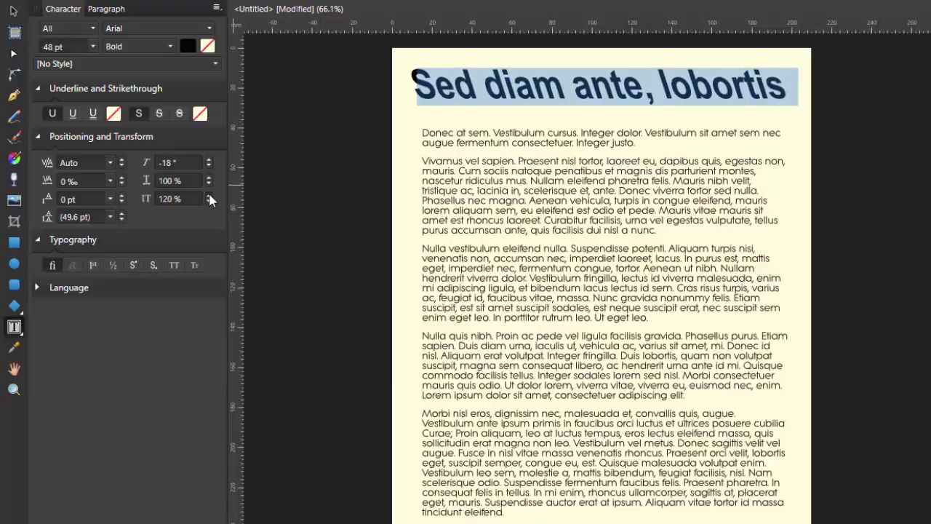
{"action": "left_click", "coordinate": [210, 195]}
{"action": "left_click", "coordinate": [209, 195]}
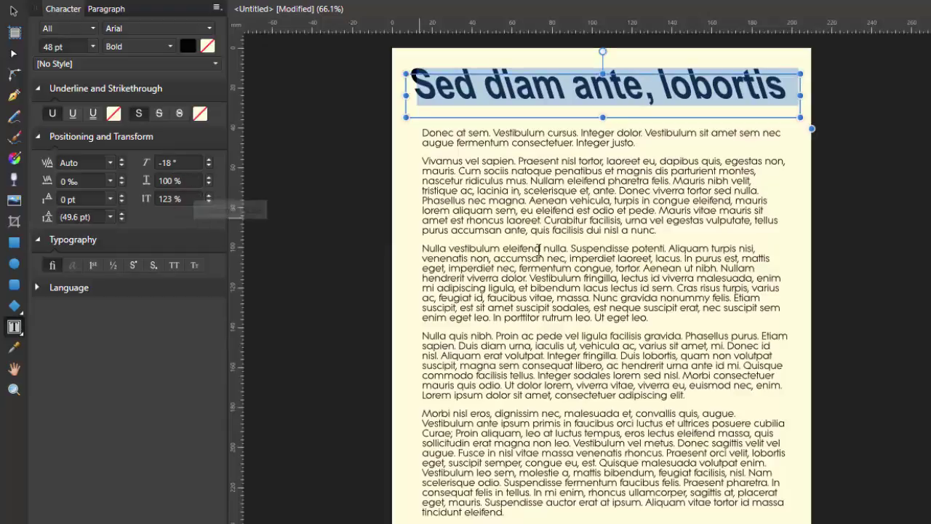
- Place the text cursor in the body frame and set the kerning there to 0 ‰
{"action": "left_click", "coordinate": [628, 198]}
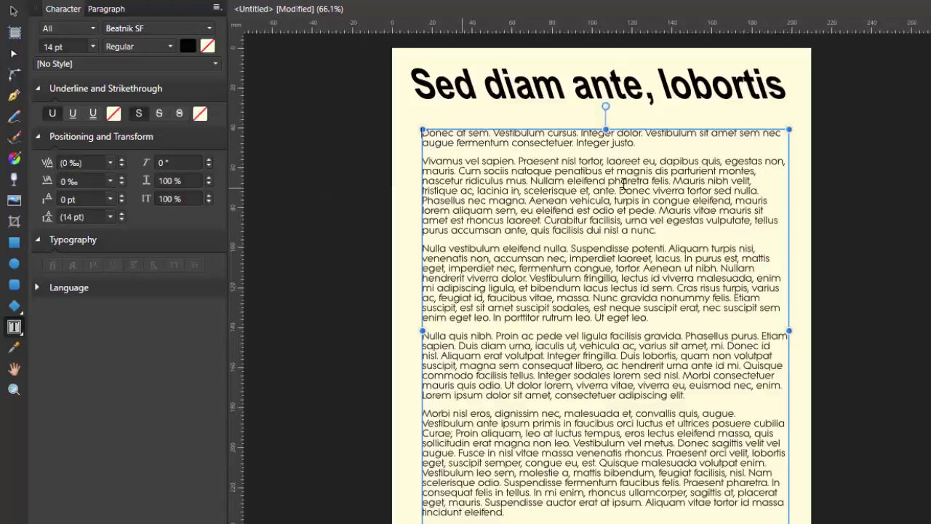
{"action": "left_click", "coordinate": [110, 164]}
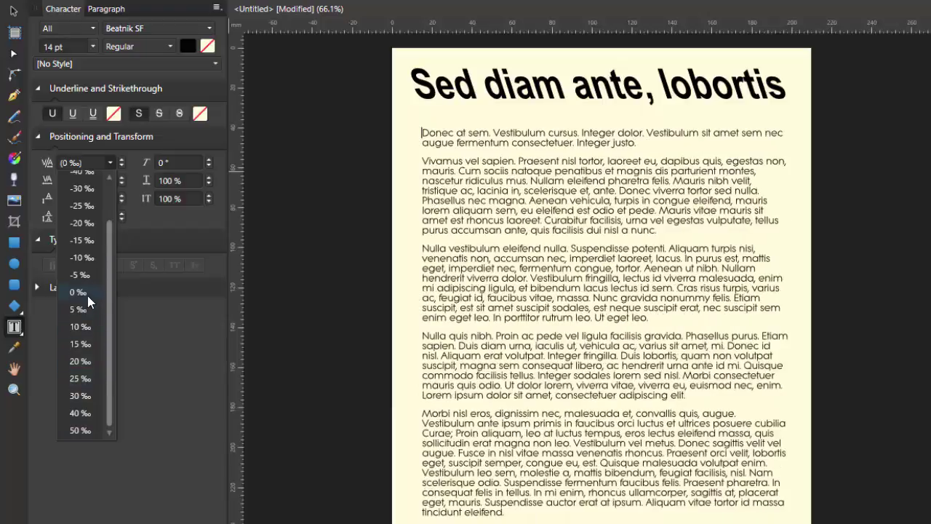
{"action": "left_click", "coordinate": [86, 293]}
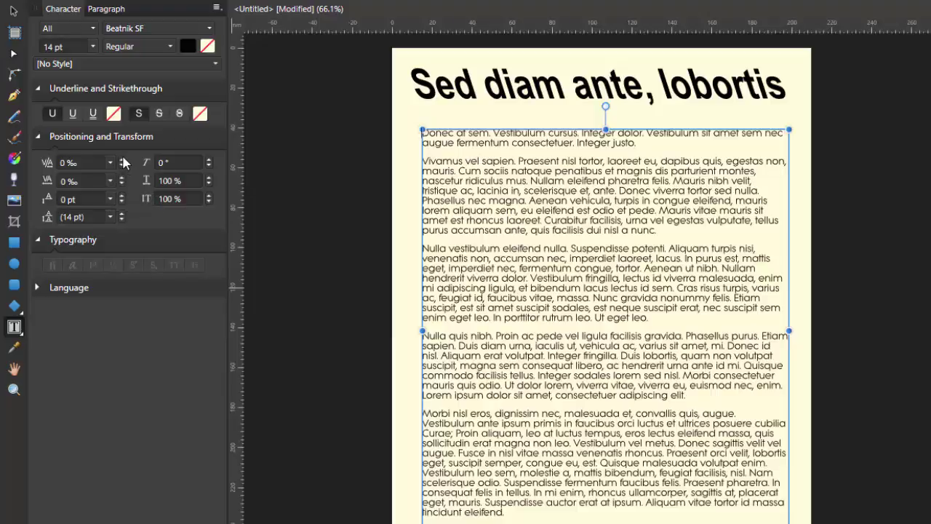
{"action": "left_click", "coordinate": [111, 181]}
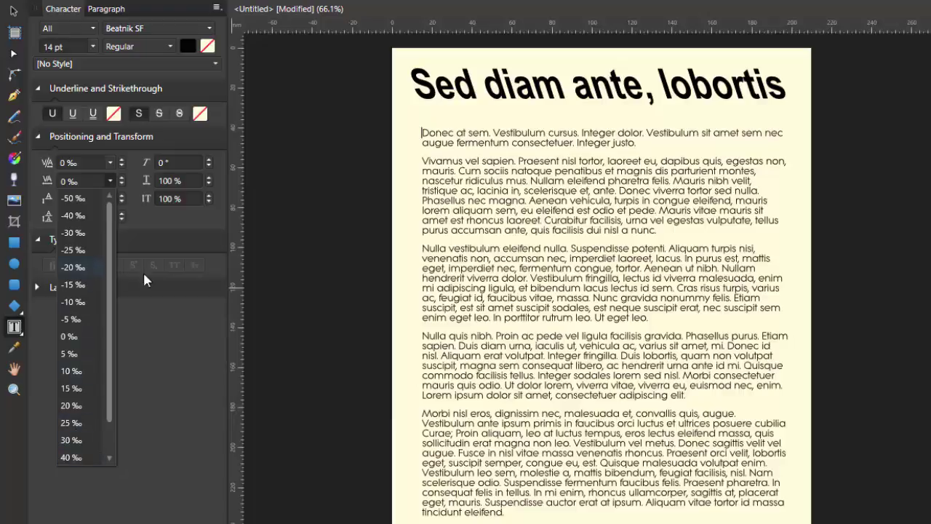
{"action": "left_click", "coordinate": [147, 249]}
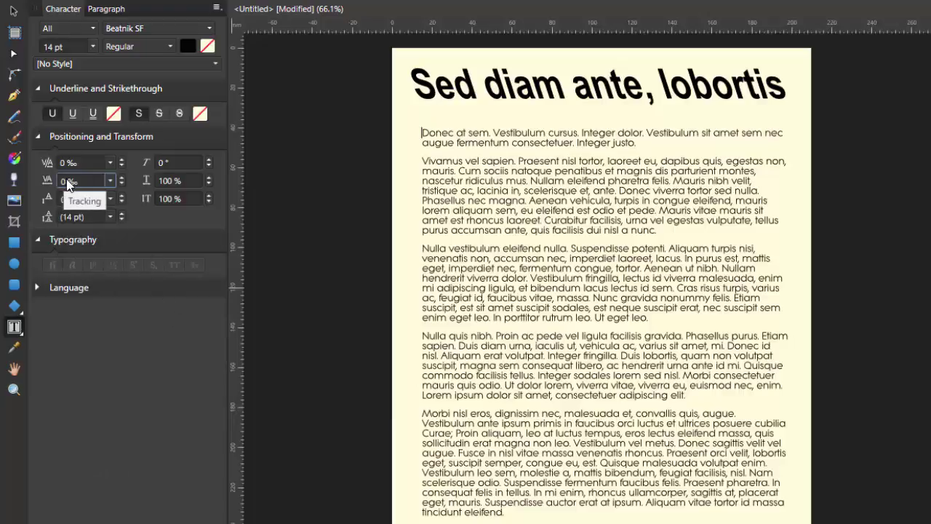
{"action": "left_click", "coordinate": [112, 182]}
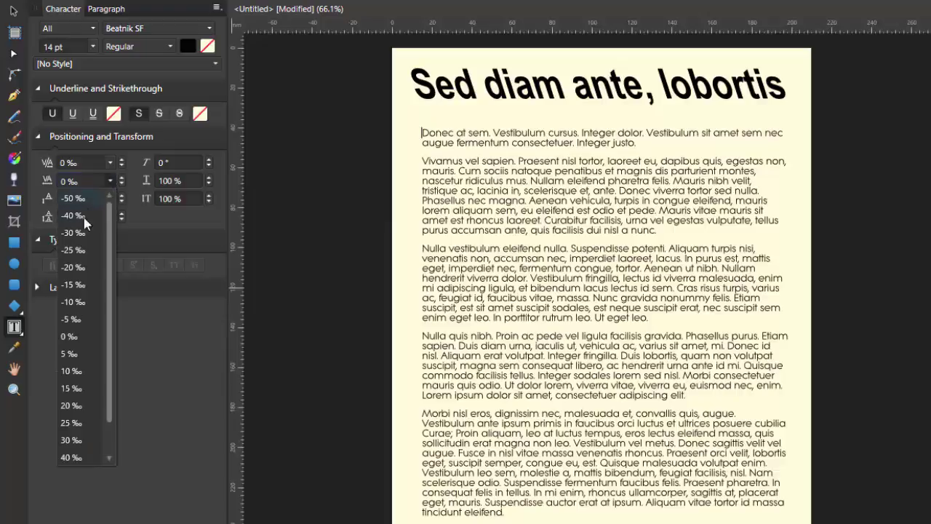
- Select all the text in the body frame and examine the available tracking presets without applying one
{"action": "left_click", "coordinate": [557, 331]}
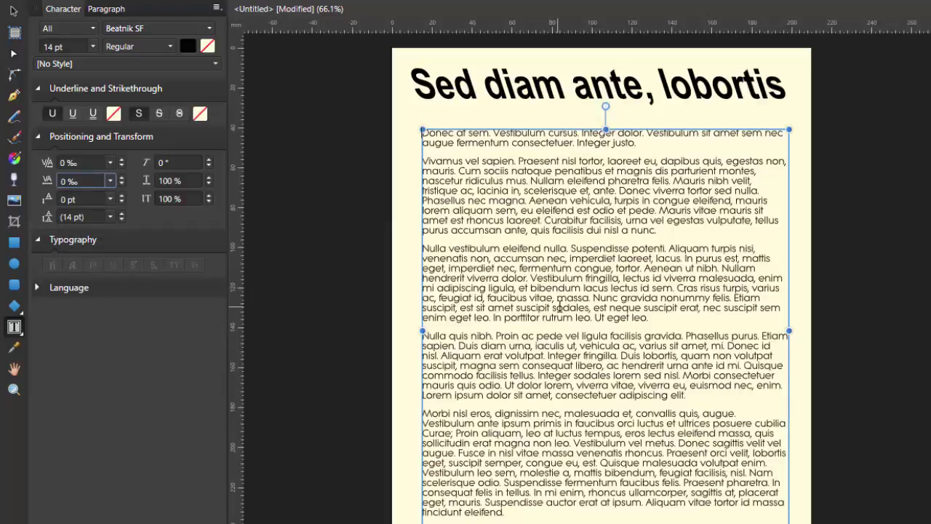
{"action": "key", "text": "ctrl+a"}
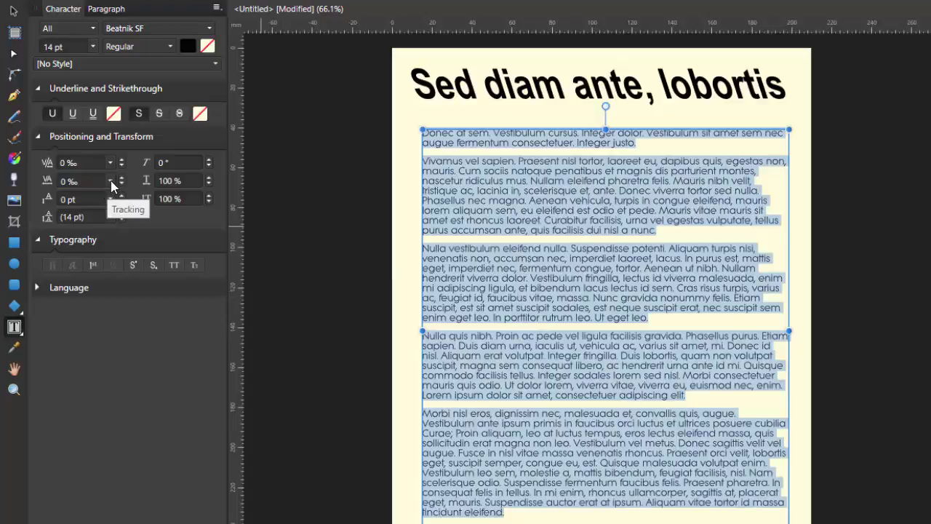
{"action": "left_click", "coordinate": [111, 181]}
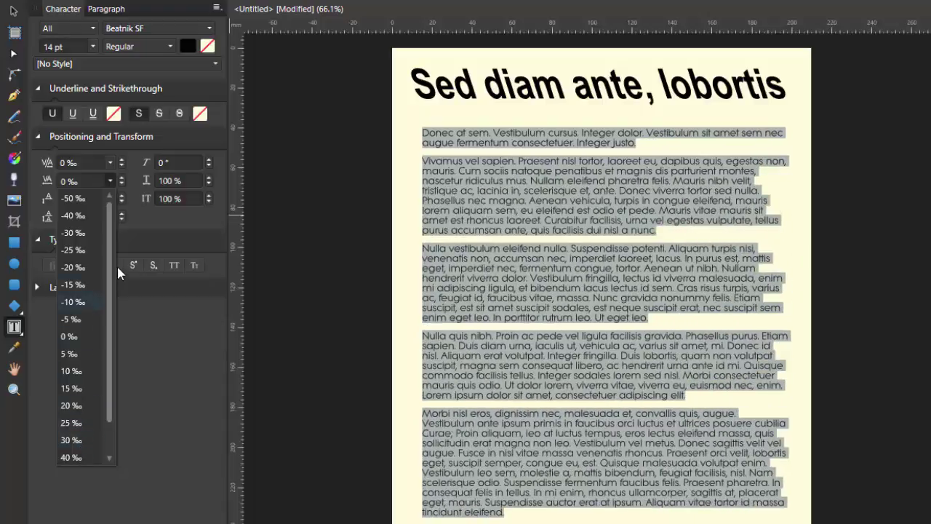
{"action": "left_click", "coordinate": [171, 219]}
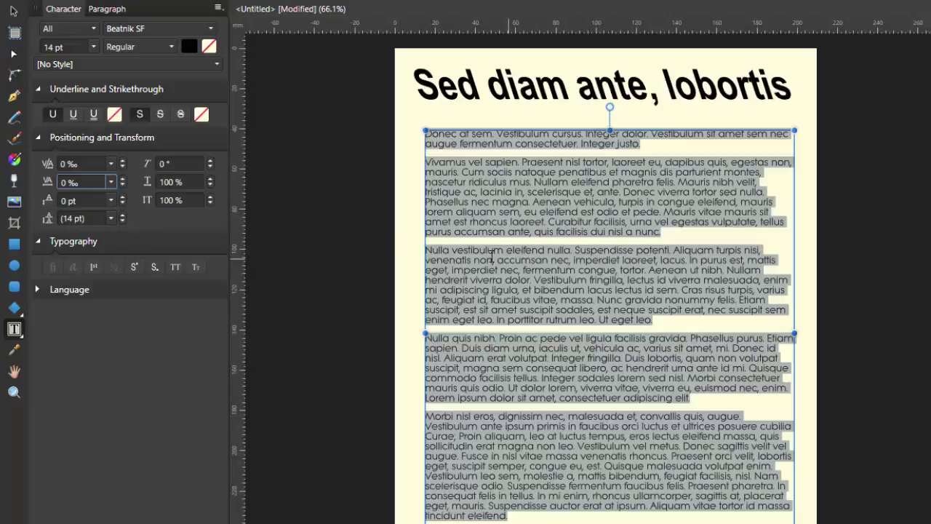
- Select all the body text again and set its baseline shift to 0 pt after previewing other presets
{"action": "left_click", "coordinate": [587, 258]}
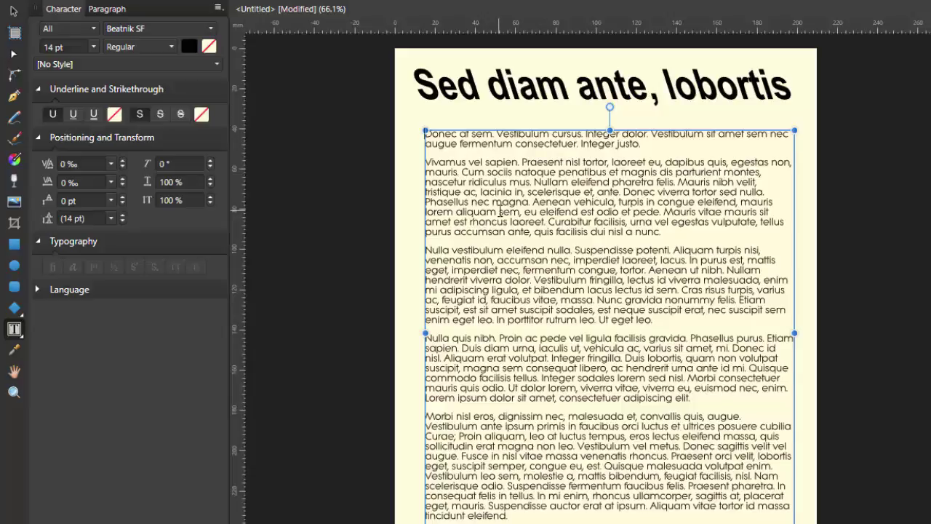
{"action": "key", "text": "ctrl+a"}
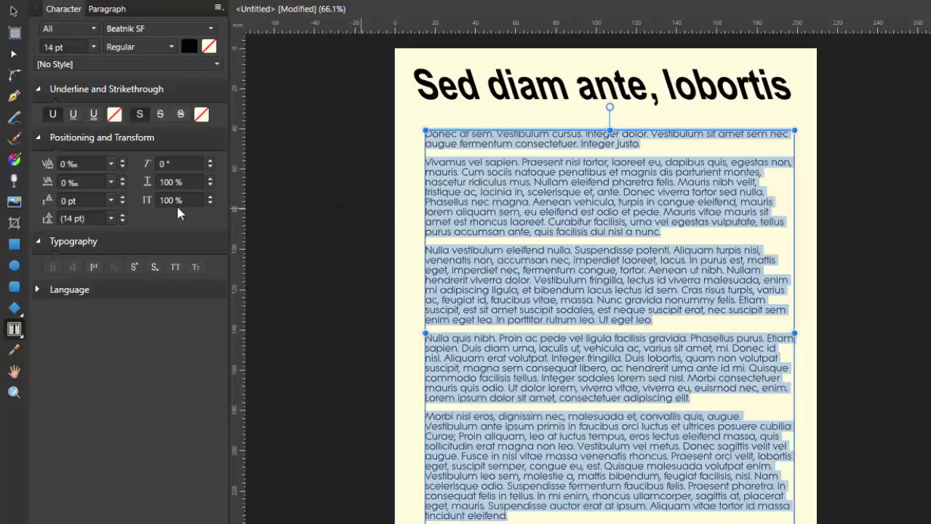
{"action": "left_click", "coordinate": [111, 202]}
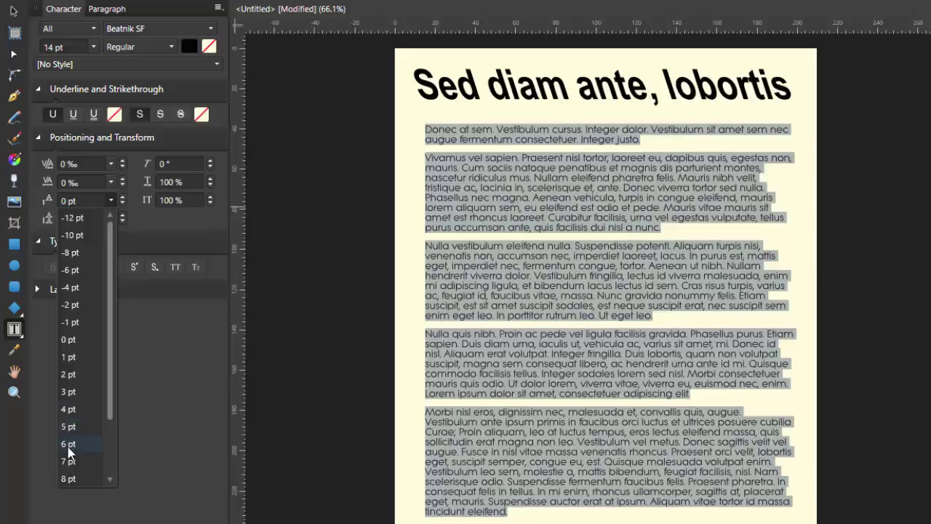
{"action": "left_click", "coordinate": [73, 344]}
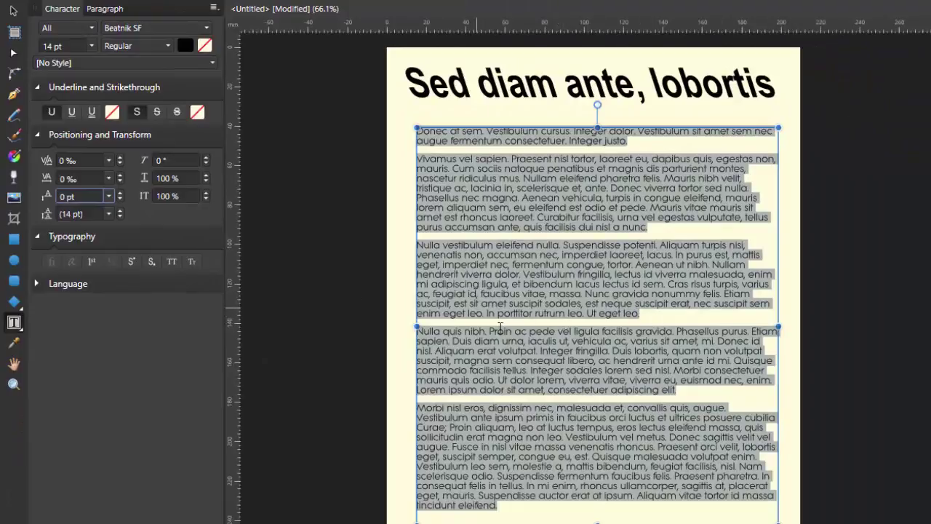
- Set the leading override of the selected body text to 14 pt
{"action": "left_click", "coordinate": [108, 212]}
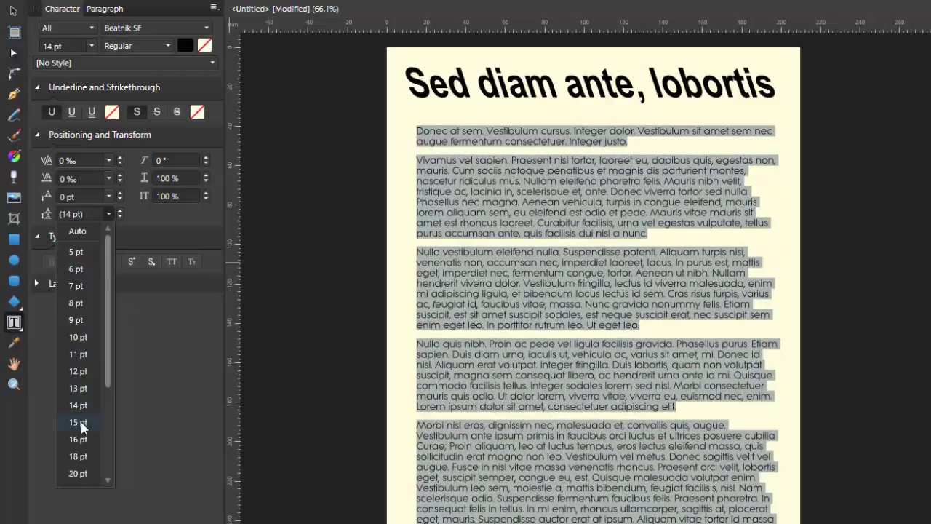
{"action": "left_click_drag", "start_coordinate": [109, 385], "coordinate": [110, 455]}
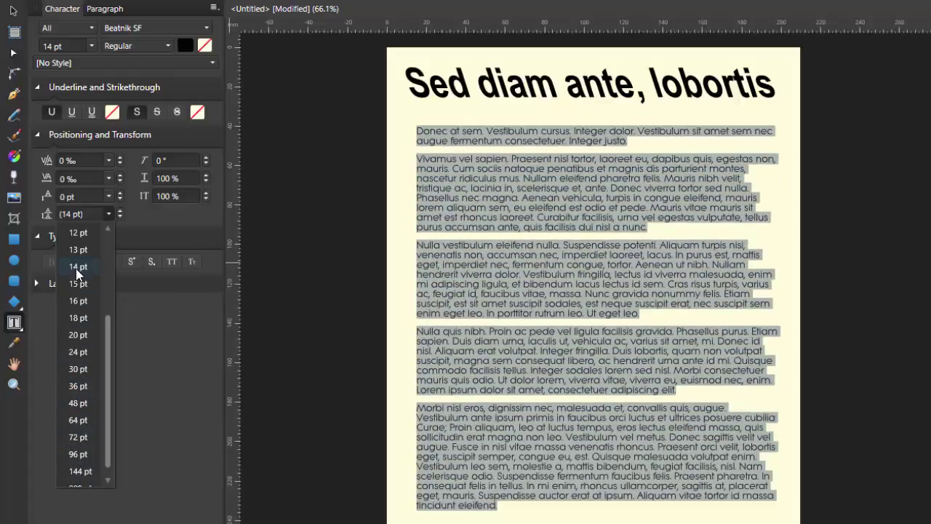
{"action": "left_click", "coordinate": [78, 267]}
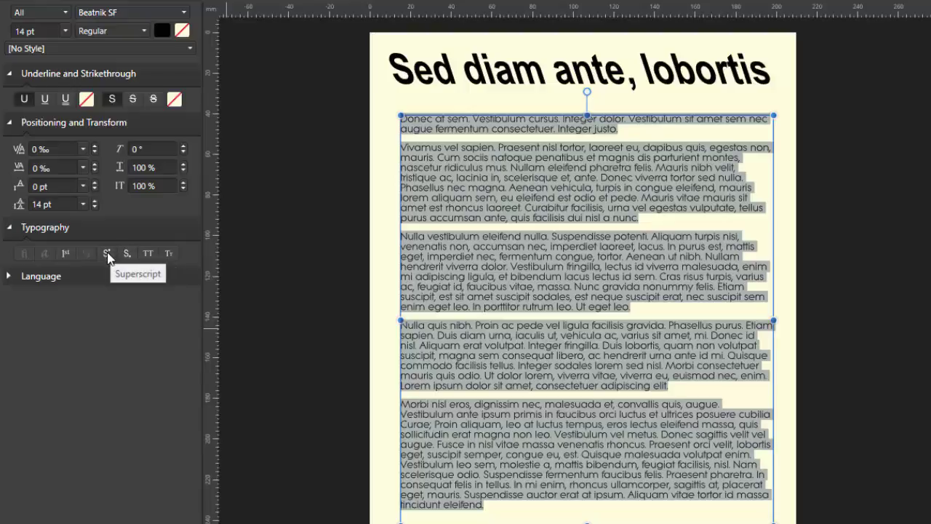
- Try the selected body text as superscript, as subscript and as superscript again
{"action": "left_click", "coordinate": [107, 254]}
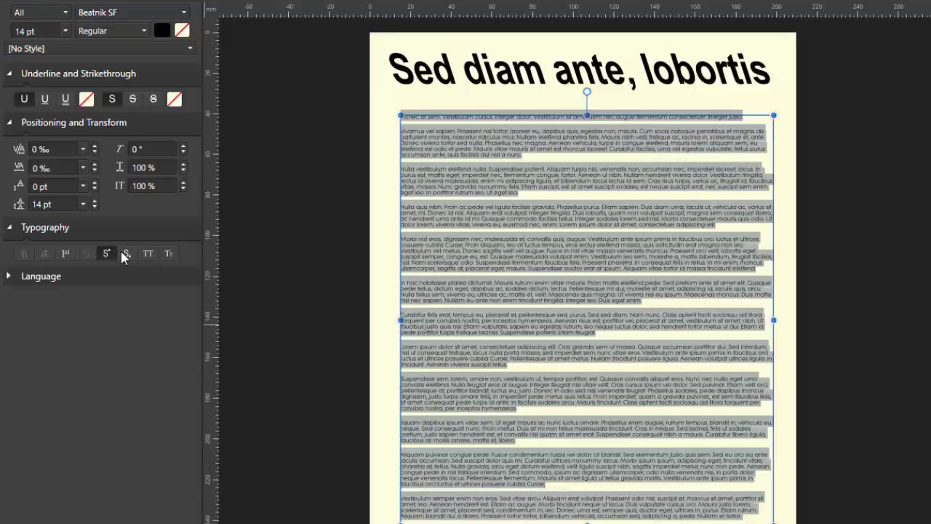
{"action": "left_click", "coordinate": [124, 252]}
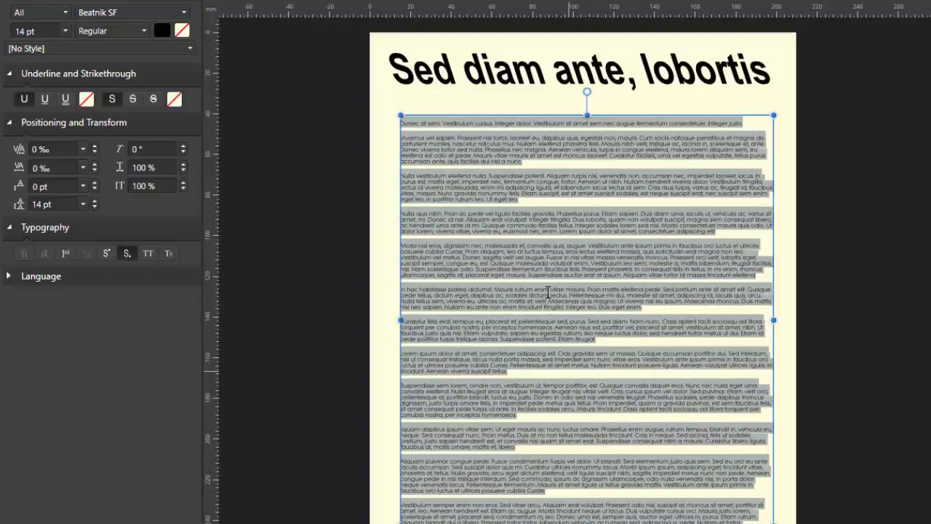
{"action": "left_click", "coordinate": [107, 253]}
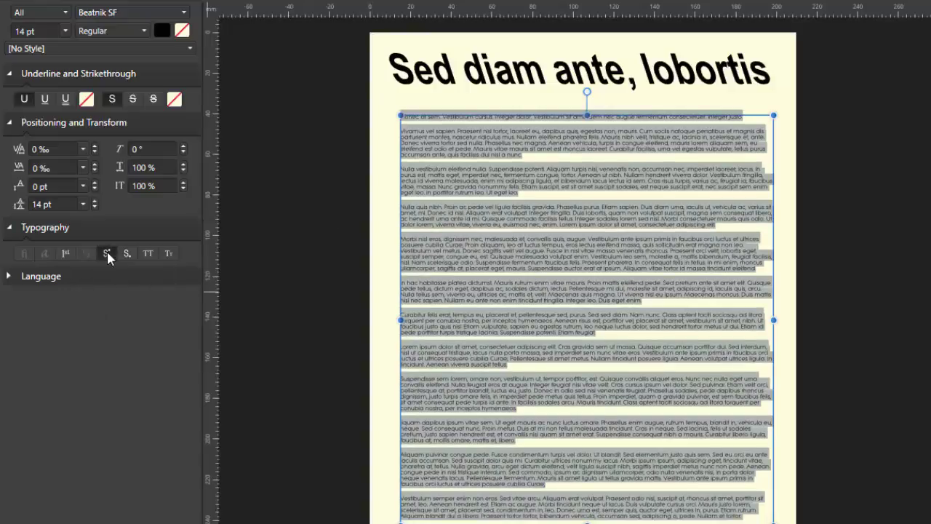
- Try ordinals on the body text in combination with superscript and subscript, and turn ordinals off again
{"action": "left_click", "coordinate": [66, 253]}
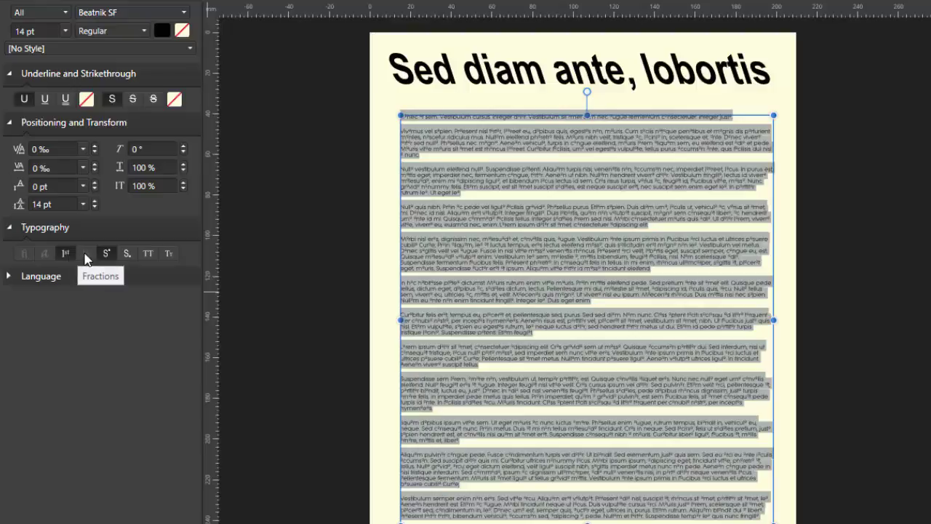
{"action": "left_click", "coordinate": [124, 251]}
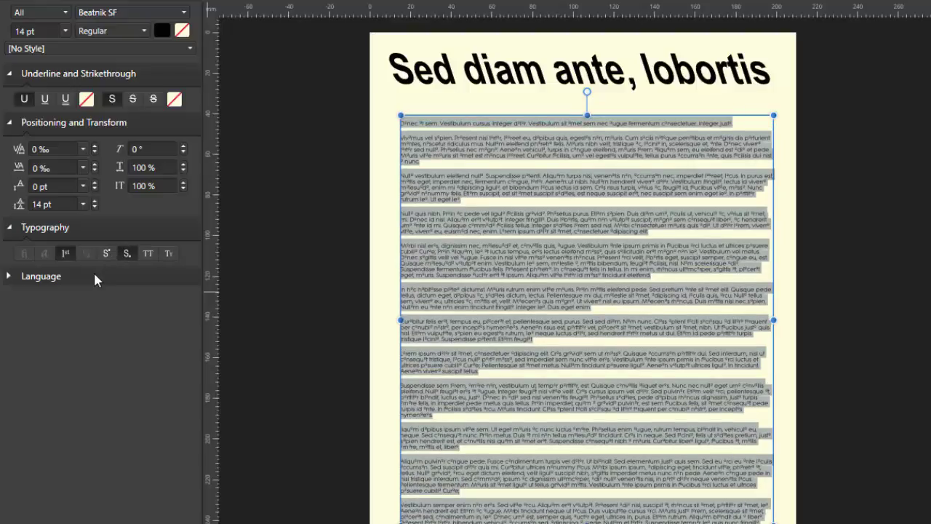
{"action": "left_click", "coordinate": [66, 253]}
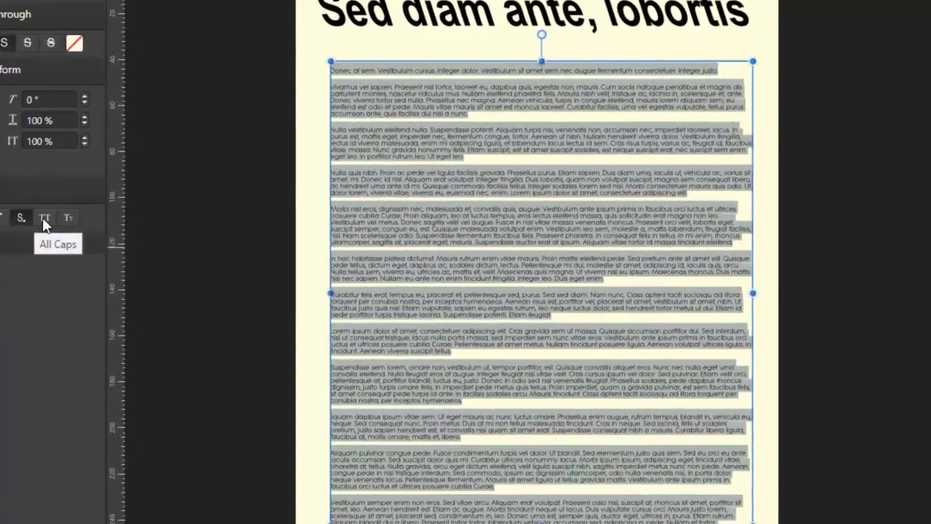
- Try All Caps and Small Caps on the body text, and turn off both of them and the subscript
{"action": "left_click", "coordinate": [149, 254]}
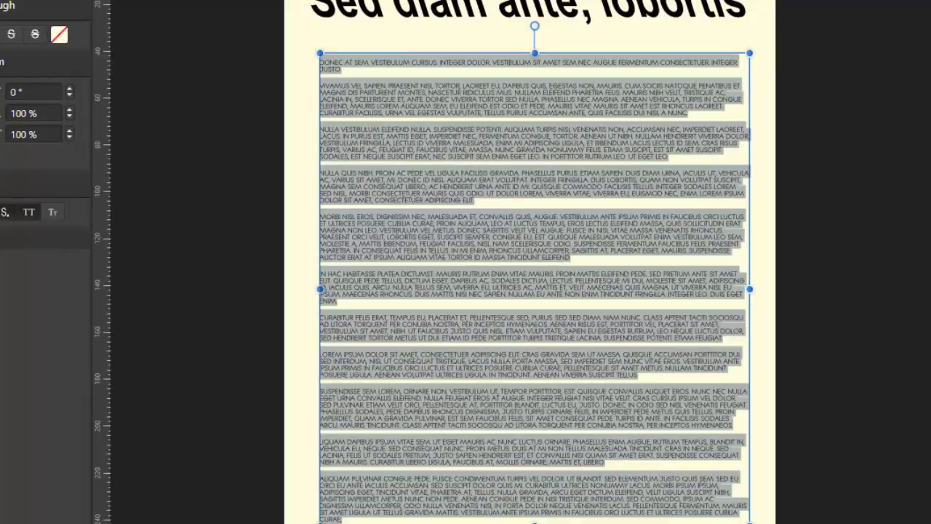
{"action": "scroll", "coordinate": [681, 306], "scroll_direction": "up", "scroll_amount": 3}
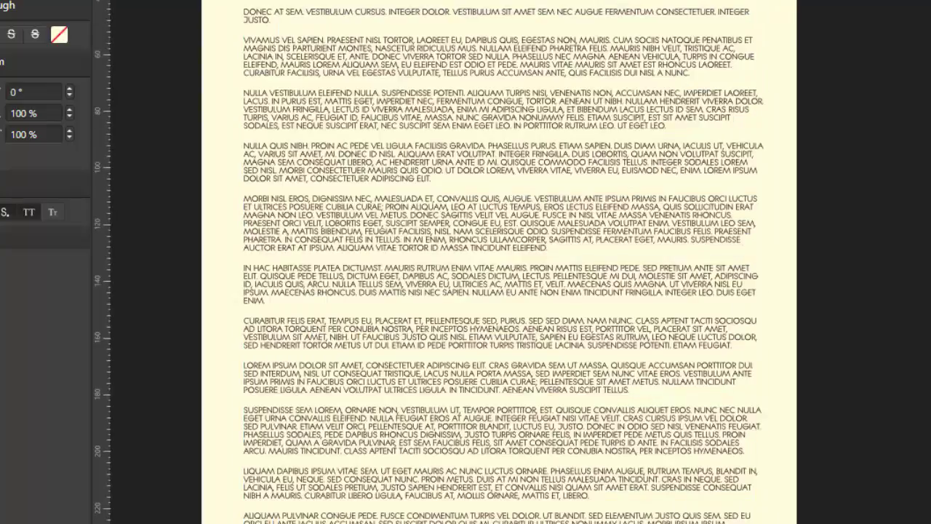
{"action": "scroll", "coordinate": [679, 303], "scroll_direction": "up", "scroll_amount": 2}
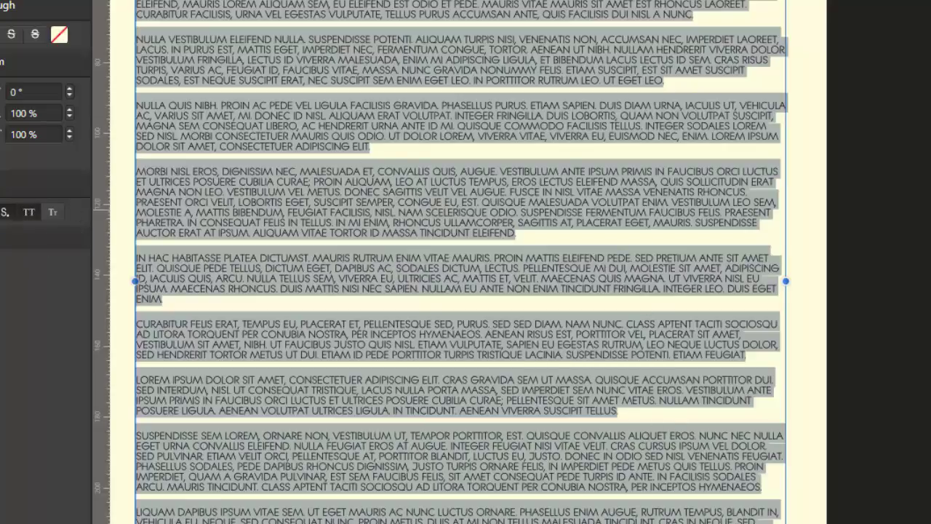
{"action": "left_click", "coordinate": [53, 210]}
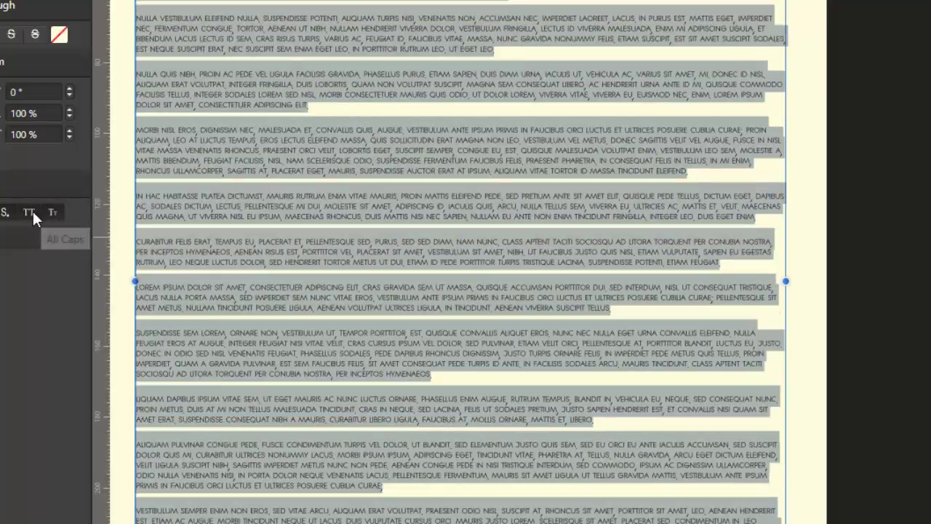
{"action": "left_click", "coordinate": [29, 212]}
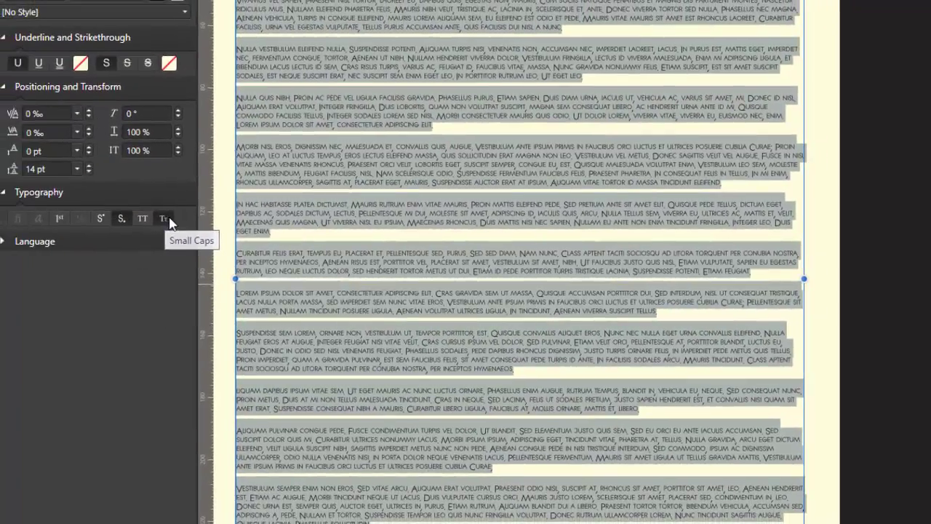
{"action": "left_click", "coordinate": [53, 210]}
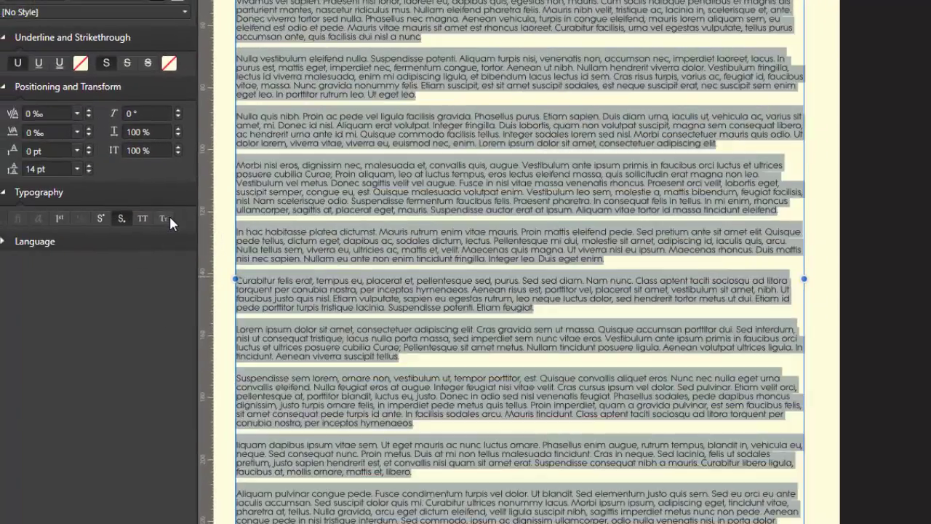
{"action": "left_click", "coordinate": [122, 218]}
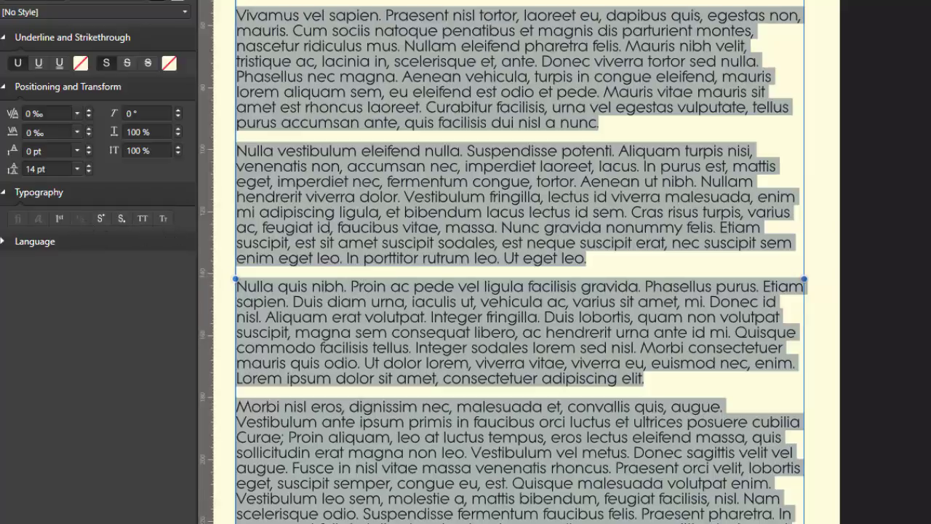
- Deselect the body frame and look at the language setting among the character options
{"action": "scroll", "coordinate": [710, 299], "scroll_direction": "down", "scroll_amount": 1}
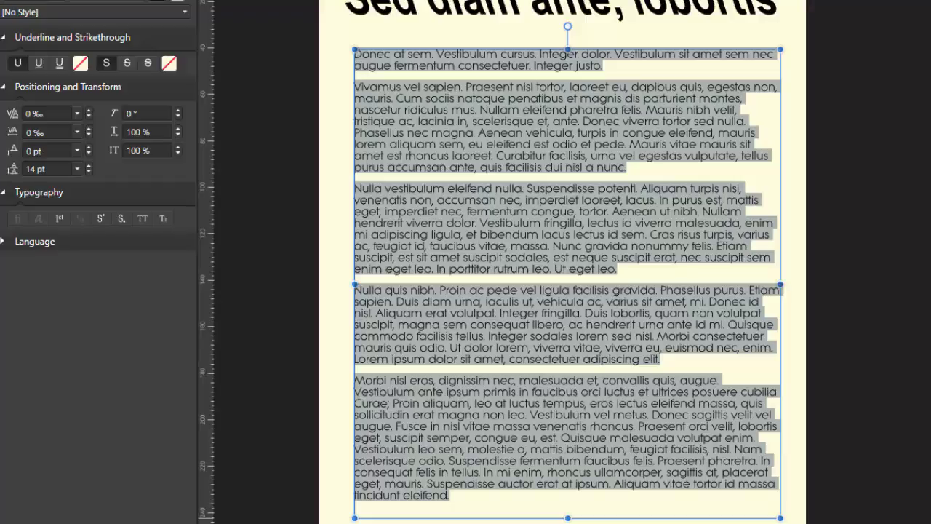
{"action": "scroll", "coordinate": [567, 320], "scroll_direction": "down", "scroll_amount": 1}
{"action": "scroll", "coordinate": [567, 320], "scroll_direction": "up", "scroll_amount": 2}
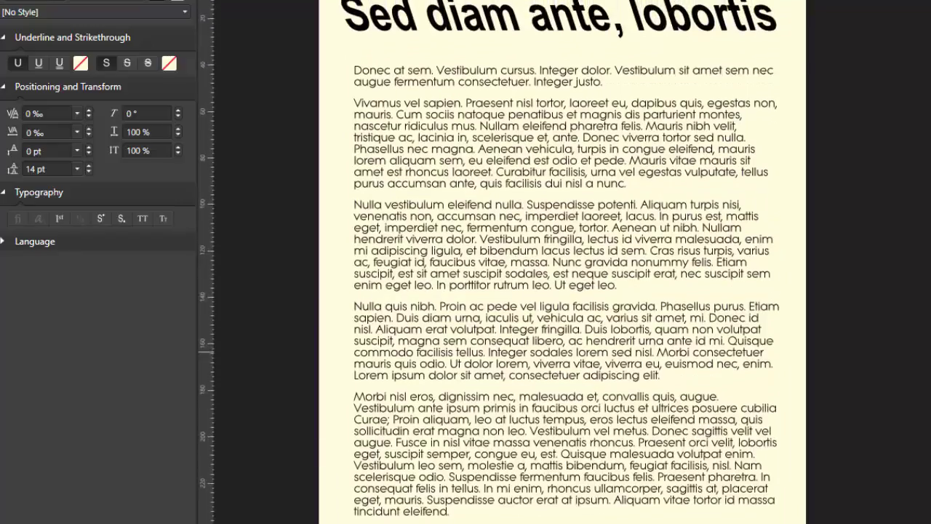
{"action": "left_click", "coordinate": [798, 392]}
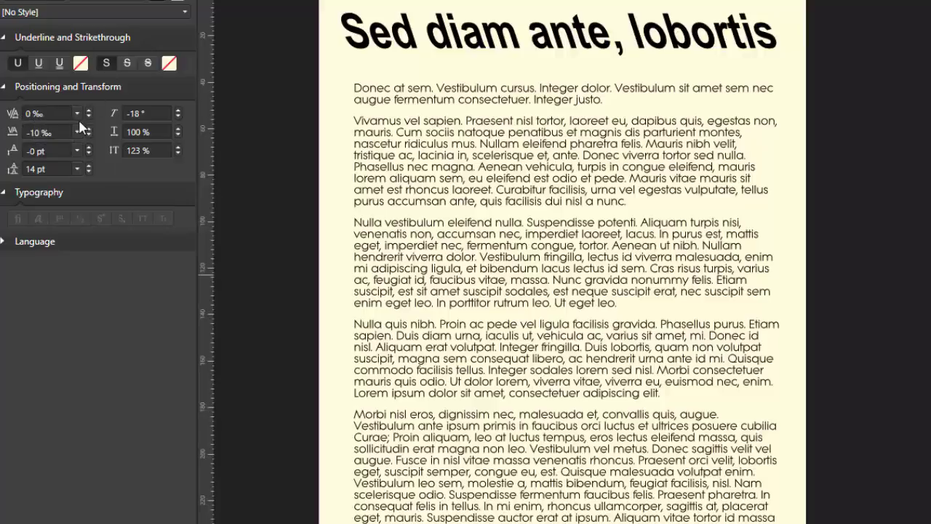
{"action": "left_click", "coordinate": [3, 242]}
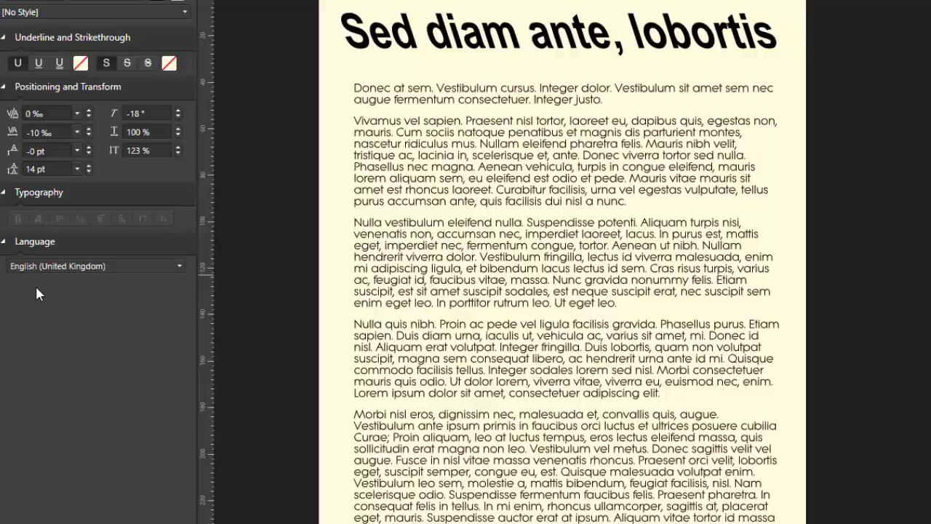
{"action": "left_click", "coordinate": [3, 242]}
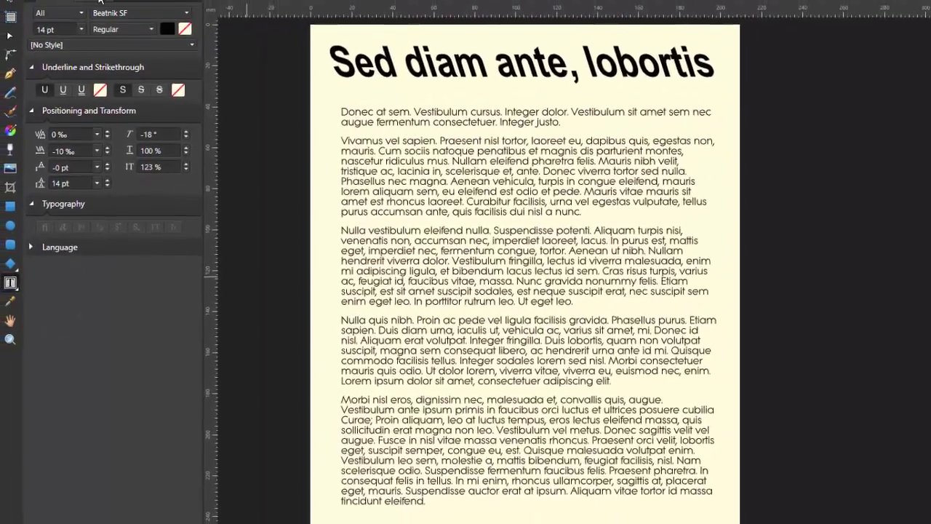
- Open the paragraph settings and centre-align the text in the body frame
{"action": "left_click", "coordinate": [100, 3]}
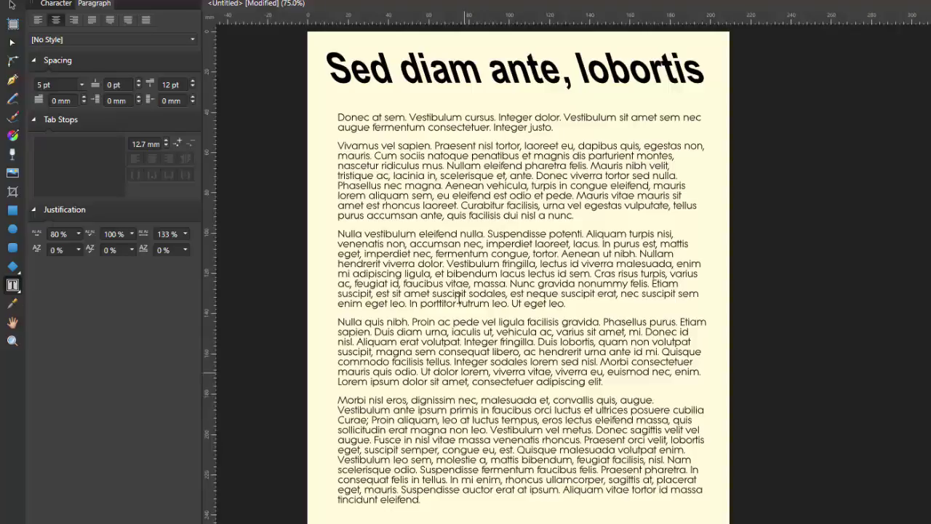
{"action": "left_click", "coordinate": [521, 201]}
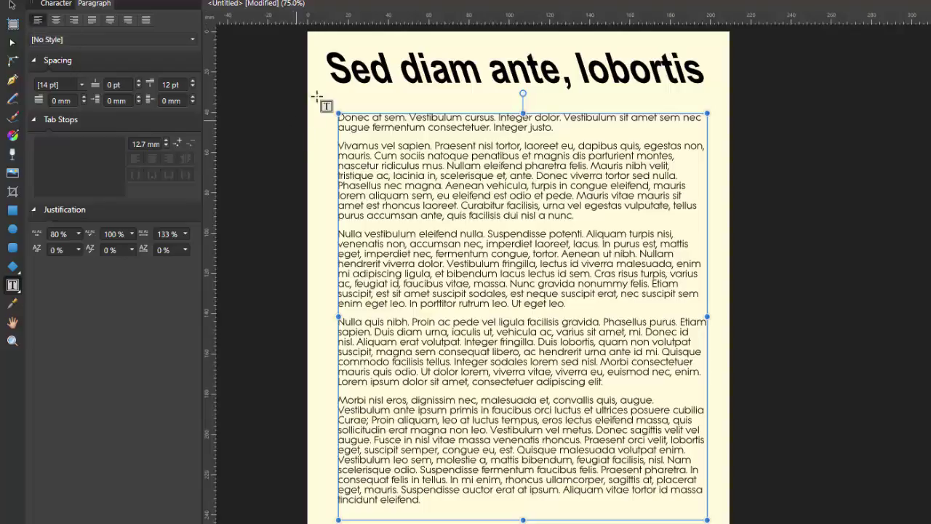
{"action": "left_click", "coordinate": [58, 22]}
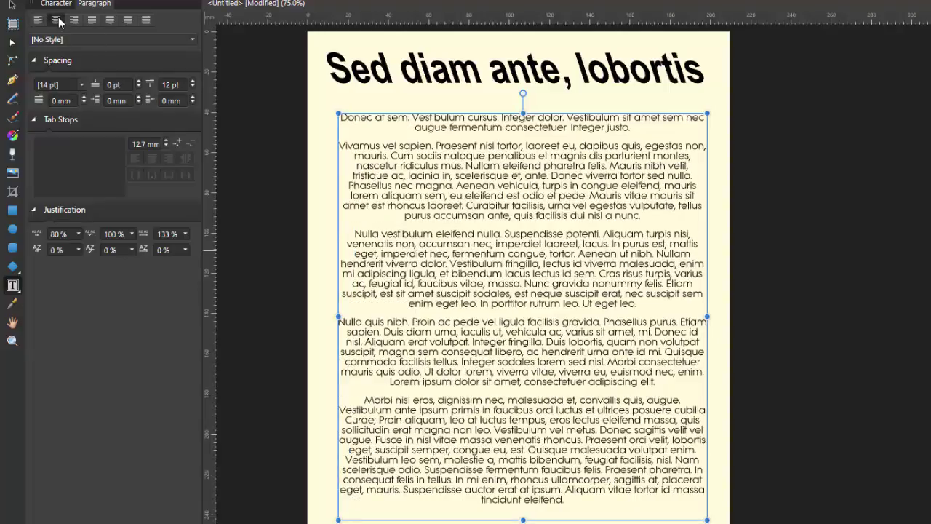
- Try right alignment on the body text, and set it back to left alignment
{"action": "left_click", "coordinate": [74, 21]}
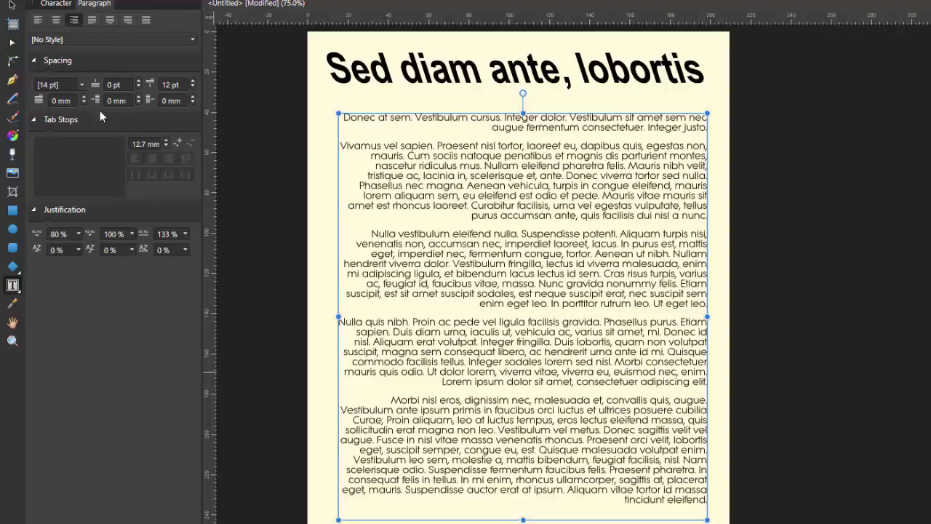
{"action": "left_click", "coordinate": [37, 20]}
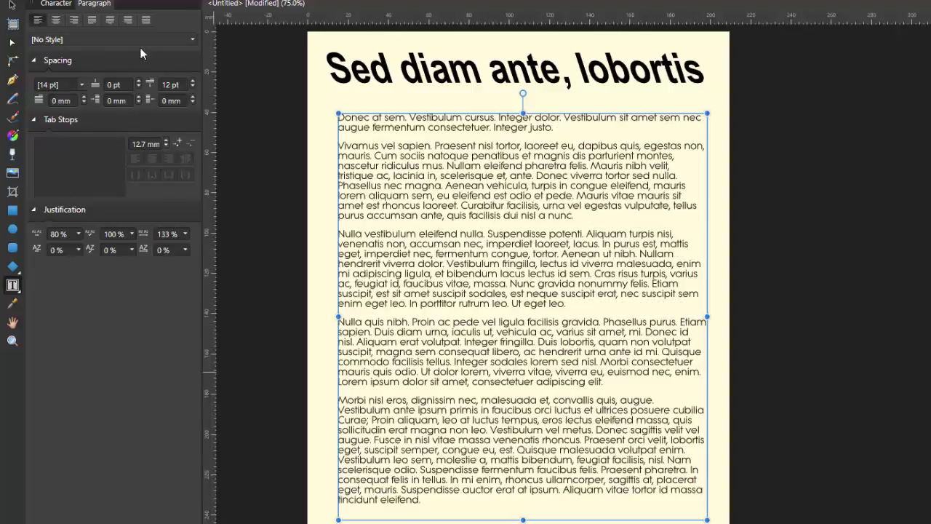
- Look at the available paragraph styles and the paragraph leading options without applying any
{"action": "left_click", "coordinate": [193, 39]}
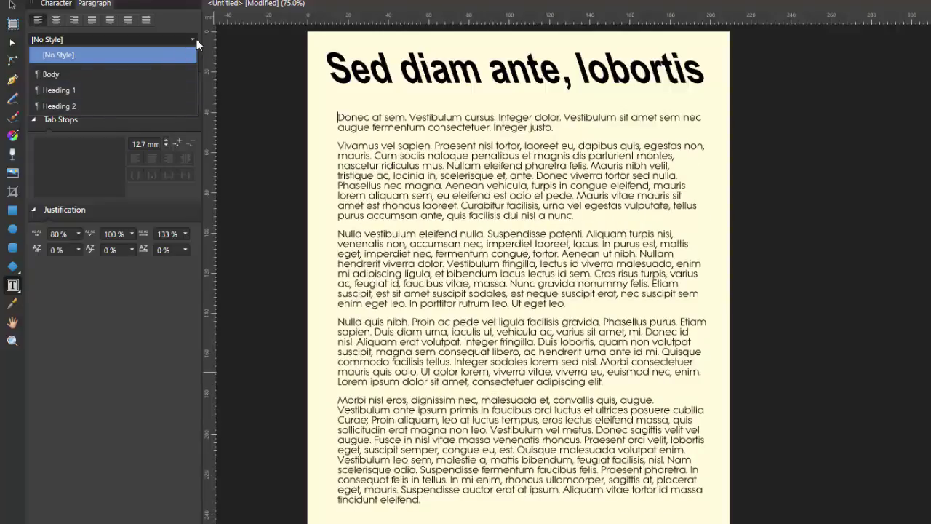
{"action": "left_click", "coordinate": [191, 37]}
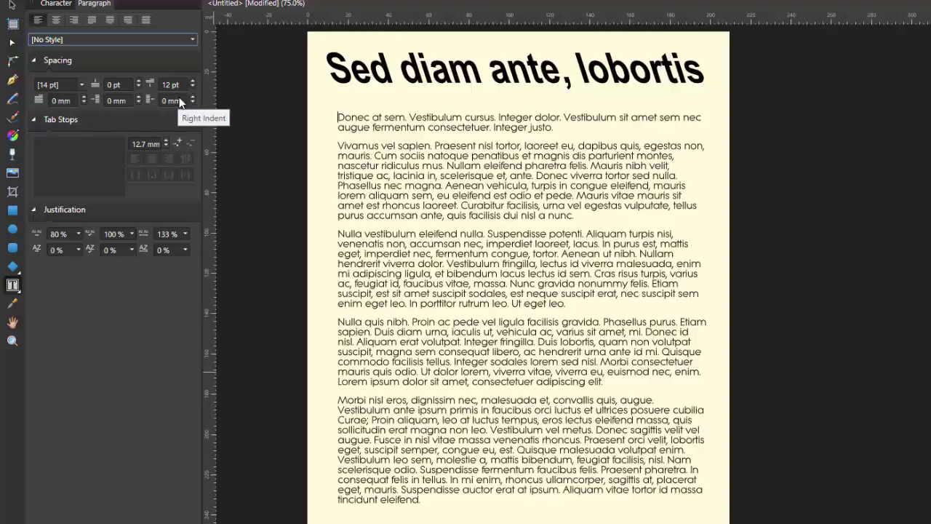
{"action": "left_click", "coordinate": [83, 85]}
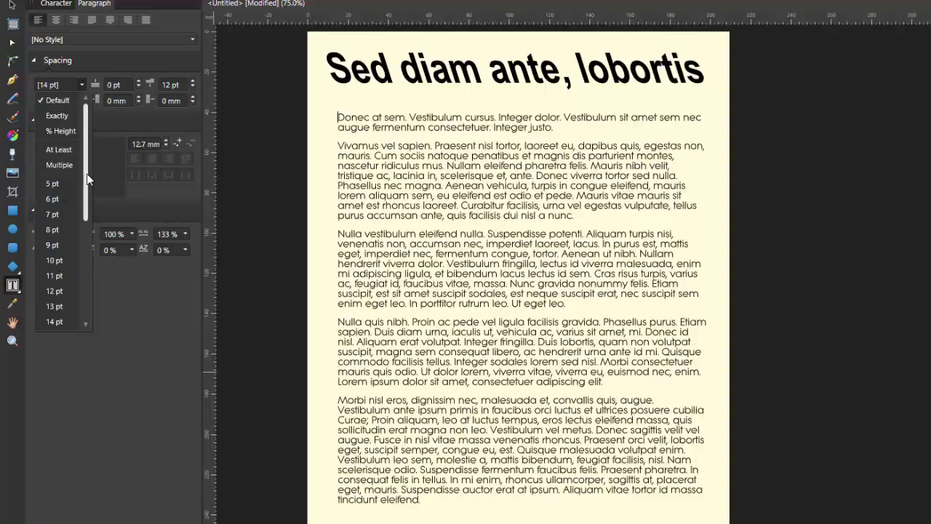
{"action": "left_click", "coordinate": [82, 85]}
- Select all the text in the body frame and look through the whole range of paragraph leading values
{"action": "key", "text": "ctrl+a"}
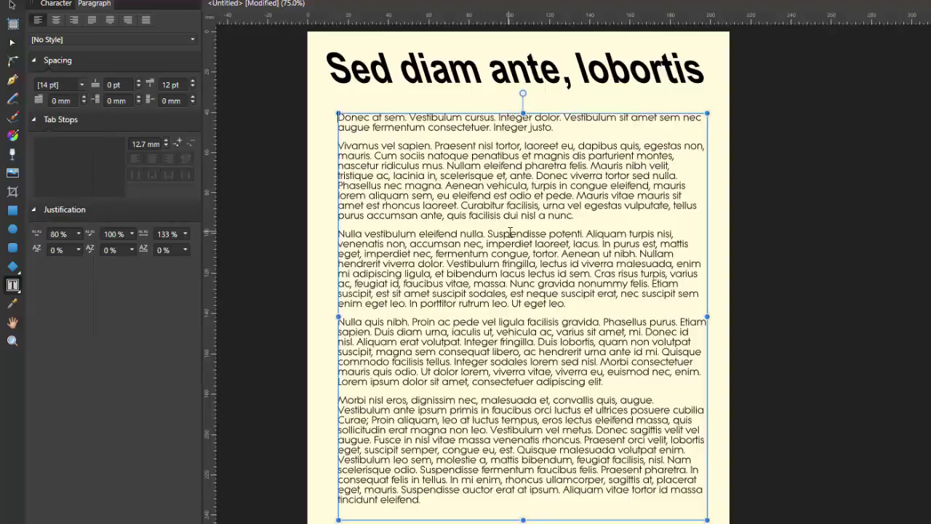
{"action": "left_click", "coordinate": [82, 85]}
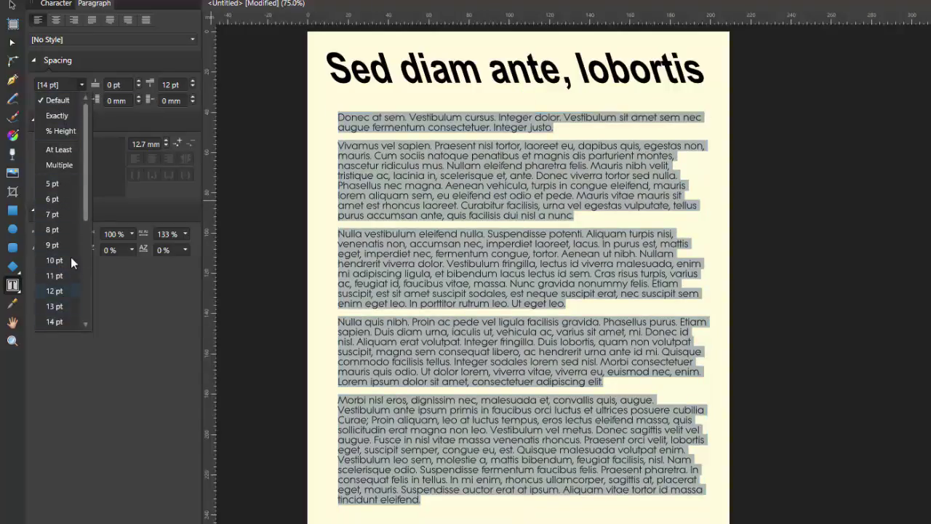
{"action": "left_click_drag", "start_coordinate": [89, 215], "coordinate": [88, 280]}
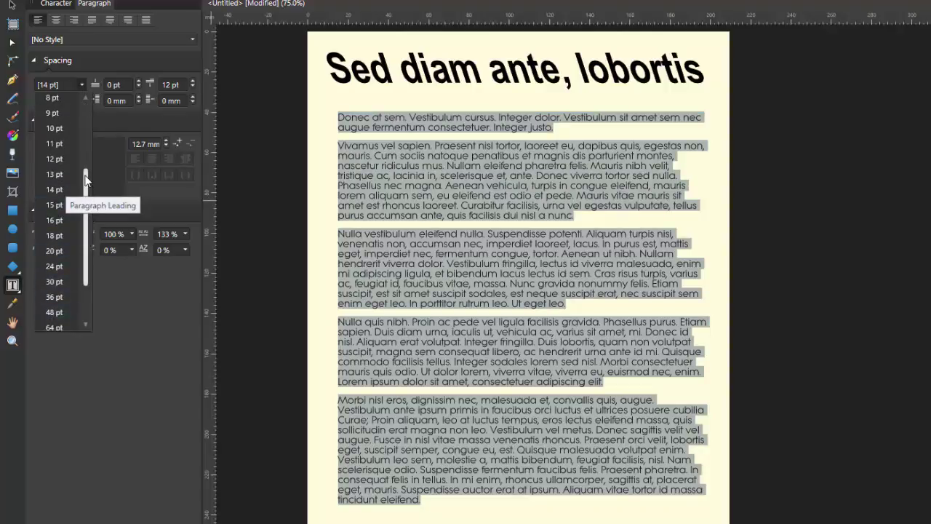
{"action": "left_click_drag", "start_coordinate": [86, 174], "coordinate": [88, 98]}
{"action": "left_click", "coordinate": [81, 84]}
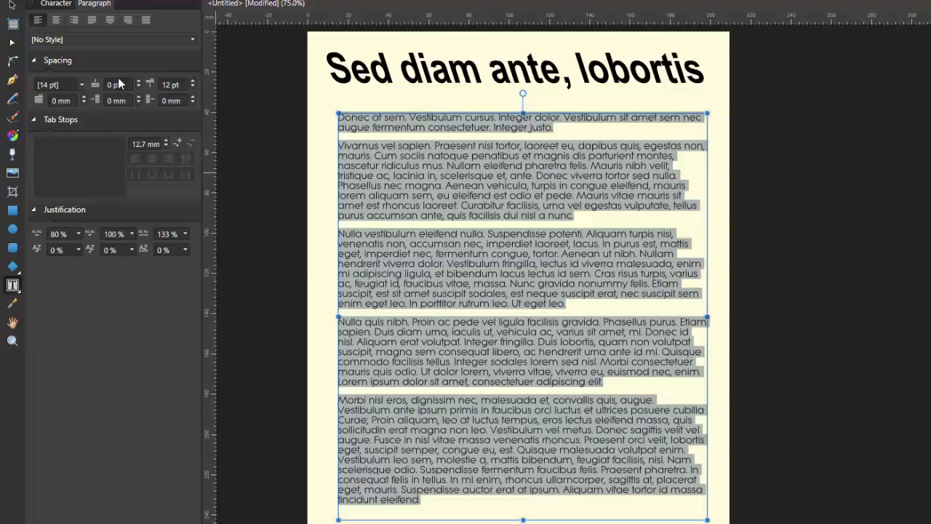
- Try increasing the space before paragraphs in the body text to 26 pt, and return it to 0 pt
{"action": "left_click", "coordinate": [138, 82]}
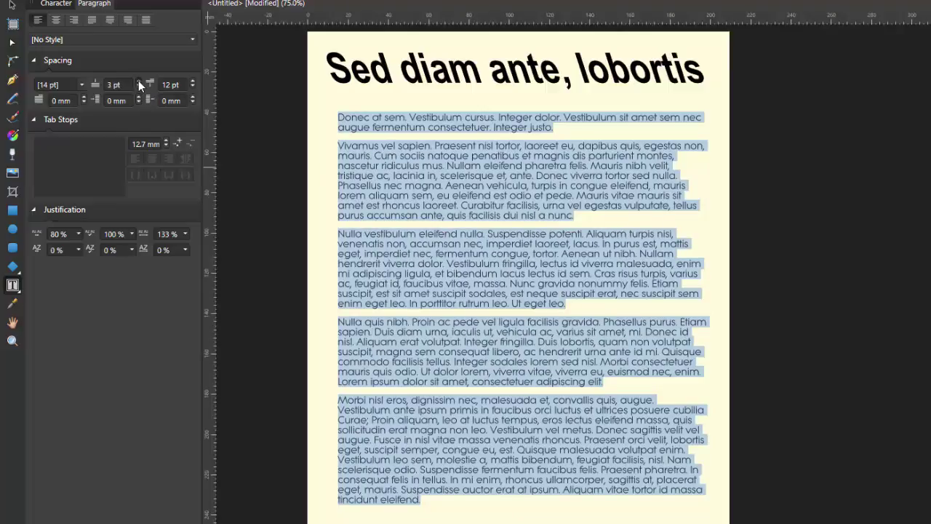
{"action": "left_click", "coordinate": [139, 81]}
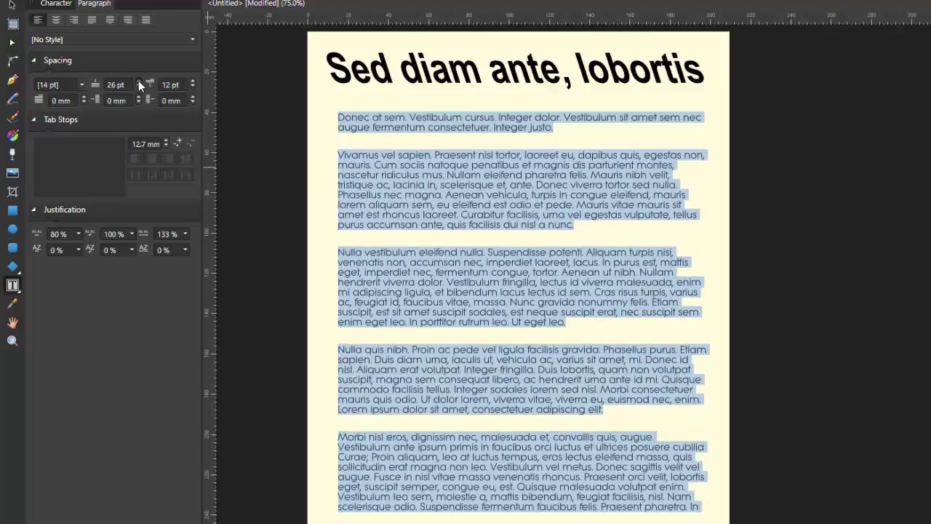
{"action": "left_click", "coordinate": [139, 88]}
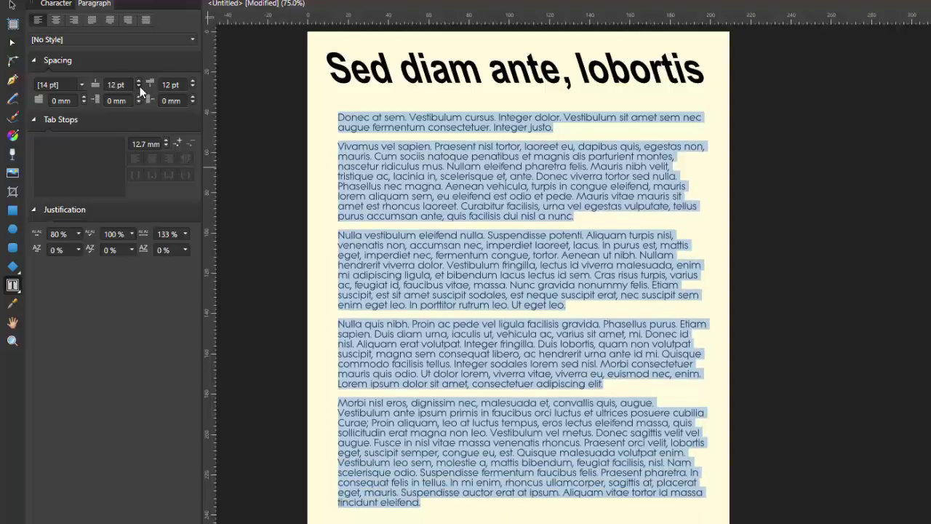
{"action": "left_click", "coordinate": [139, 88]}
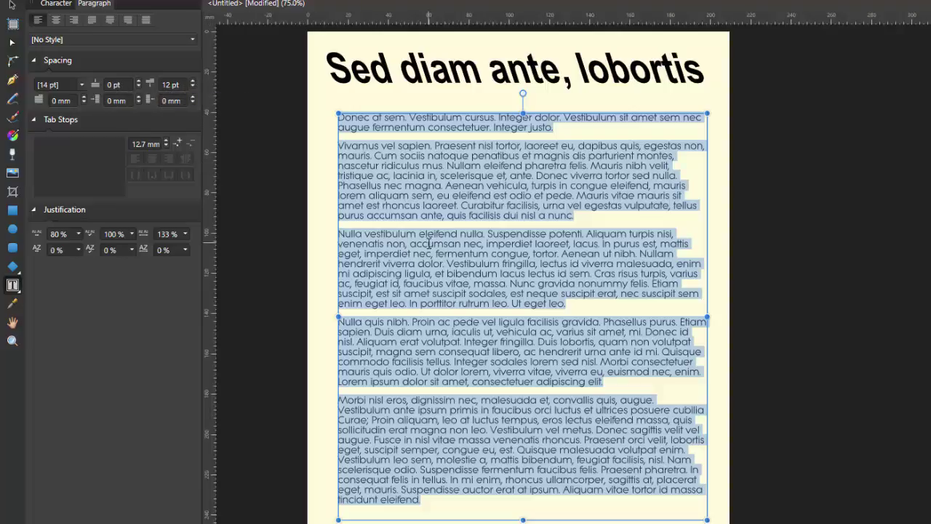
- Try increasing the space after paragraphs in the body text to 47 pt, and bring it back to 12 pt
{"action": "left_click", "coordinate": [193, 80]}
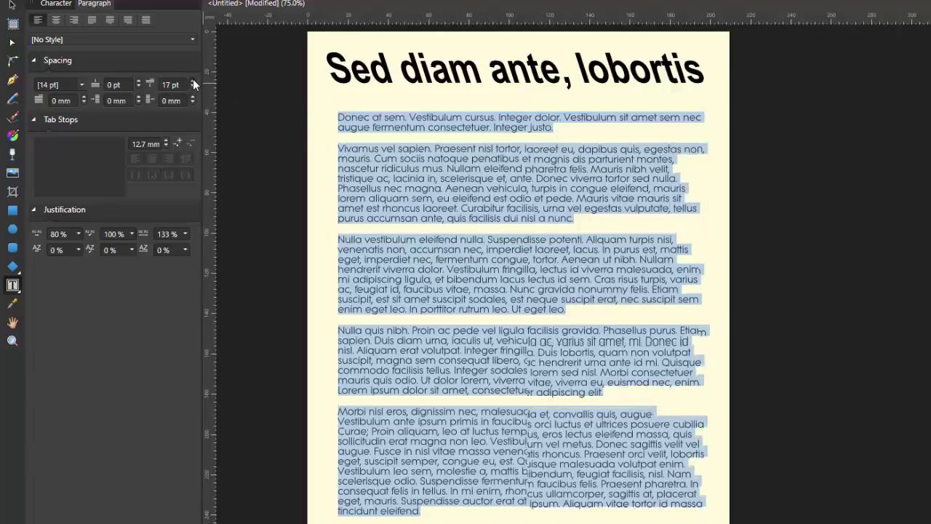
{"action": "left_click", "coordinate": [192, 80]}
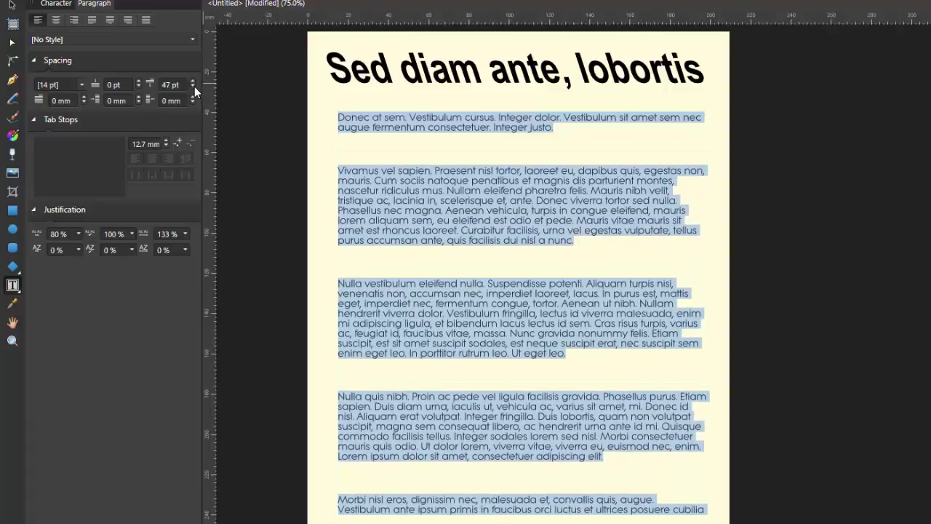
{"action": "left_click", "coordinate": [192, 86]}
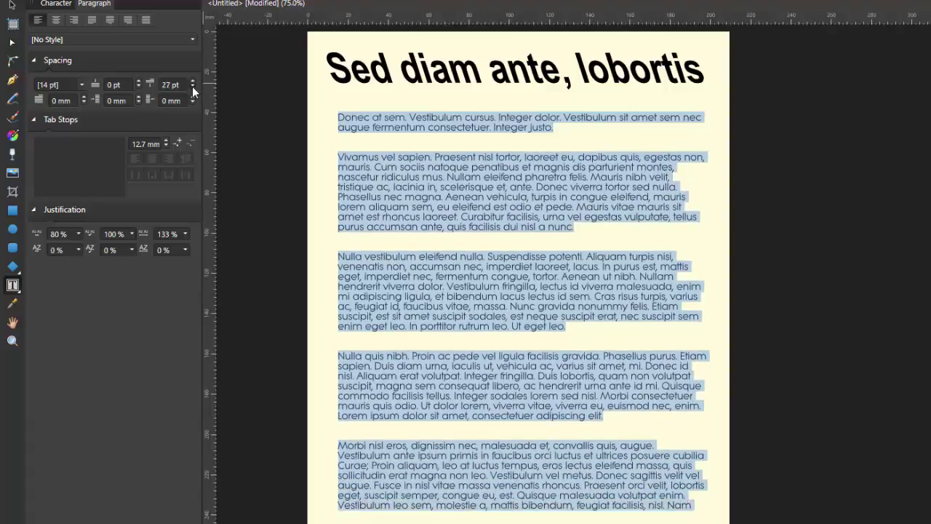
{"action": "left_click", "coordinate": [192, 86]}
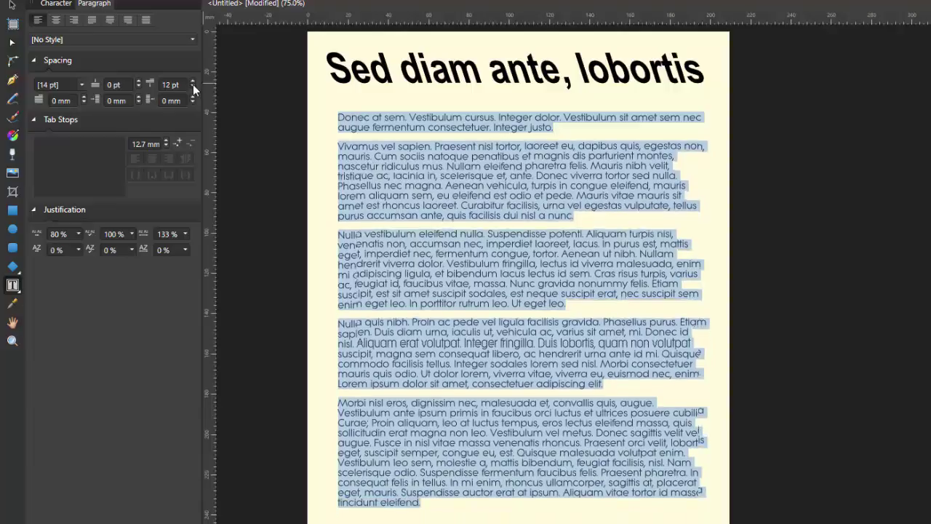
- Reduce the space after paragraphs in the selected body text to 1 pt
{"action": "left_click", "coordinate": [192, 86]}
{"action": "left_click", "coordinate": [193, 86]}
{"action": "left_click", "coordinate": [193, 86]}
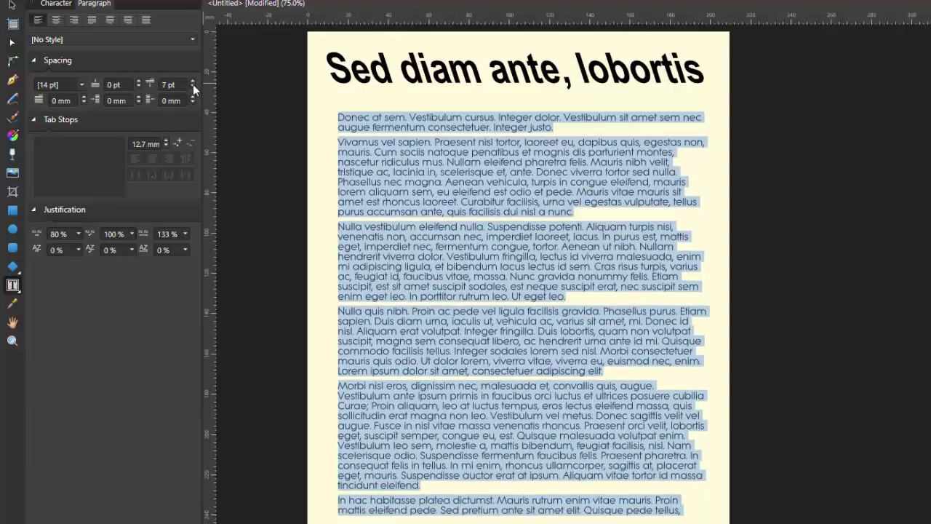
{"action": "left_click", "coordinate": [193, 86]}
{"action": "left_click", "coordinate": [192, 86]}
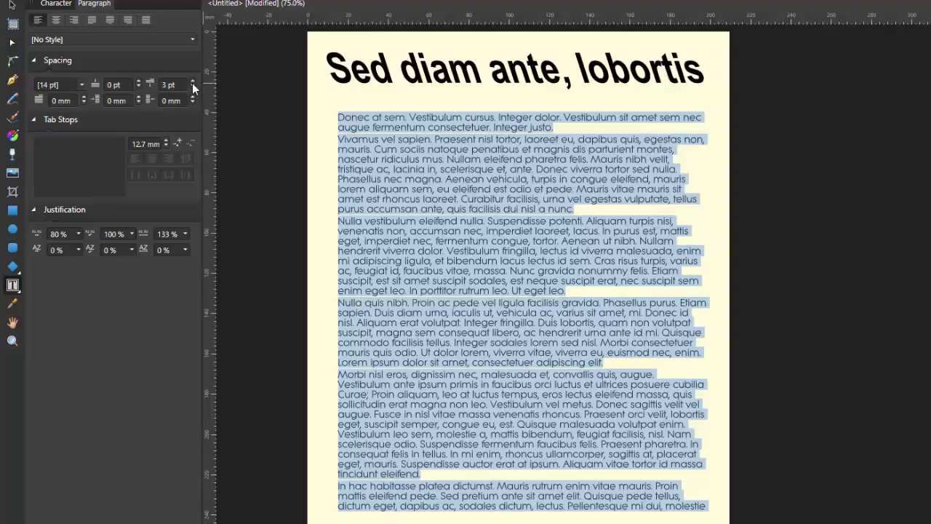
{"action": "left_click", "coordinate": [193, 85]}
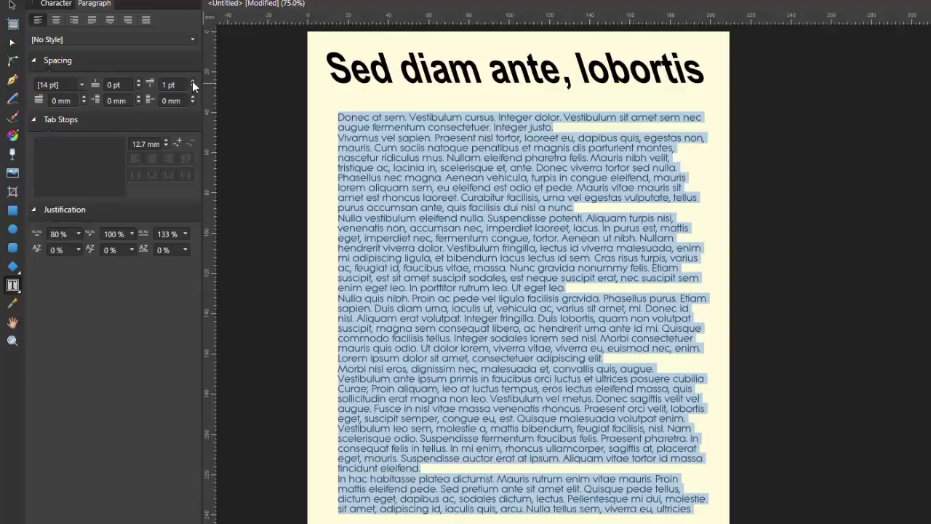
- Raise the space after paragraphs in the body text to 15 pt, and settle it at 12 pt
{"action": "left_click", "coordinate": [193, 81]}
{"action": "left_click", "coordinate": [193, 81]}
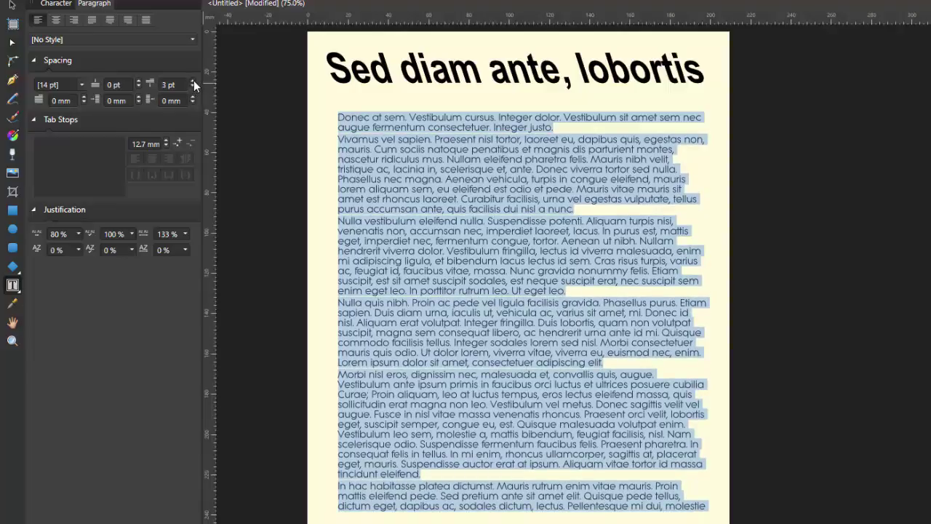
{"action": "left_click", "coordinate": [193, 81]}
{"action": "left_click", "coordinate": [193, 81]}
{"action": "left_click", "coordinate": [193, 80]}
{"action": "left_click", "coordinate": [193, 80]}
{"action": "left_click", "coordinate": [194, 80]}
{"action": "left_click", "coordinate": [193, 80]}
{"action": "left_click", "coordinate": [194, 81]}
{"action": "left_click", "coordinate": [193, 81]}
{"action": "left_click", "coordinate": [193, 81]}
{"action": "left_click", "coordinate": [194, 81]}
{"action": "left_click", "coordinate": [193, 81]}
{"action": "left_click", "coordinate": [193, 81]}
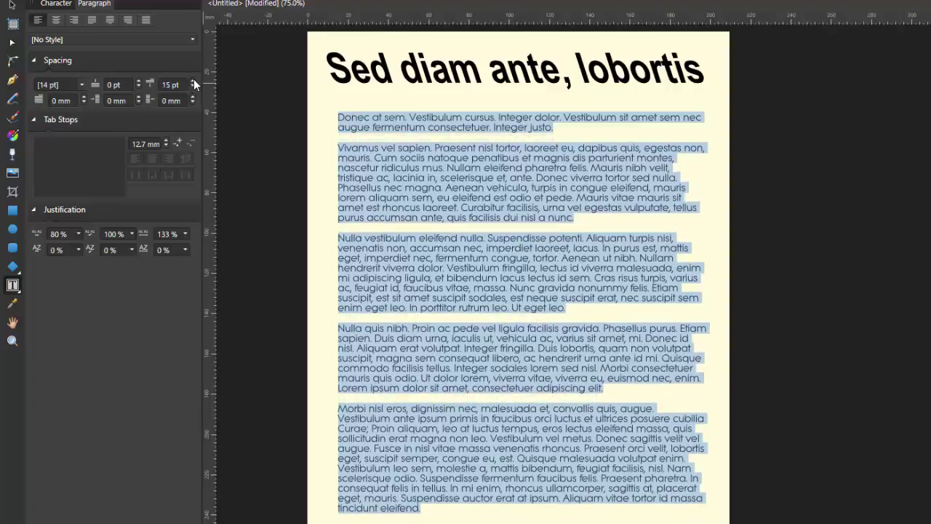
{"action": "left_click", "coordinate": [193, 86]}
{"action": "left_click", "coordinate": [192, 86]}
{"action": "left_click", "coordinate": [193, 86]}
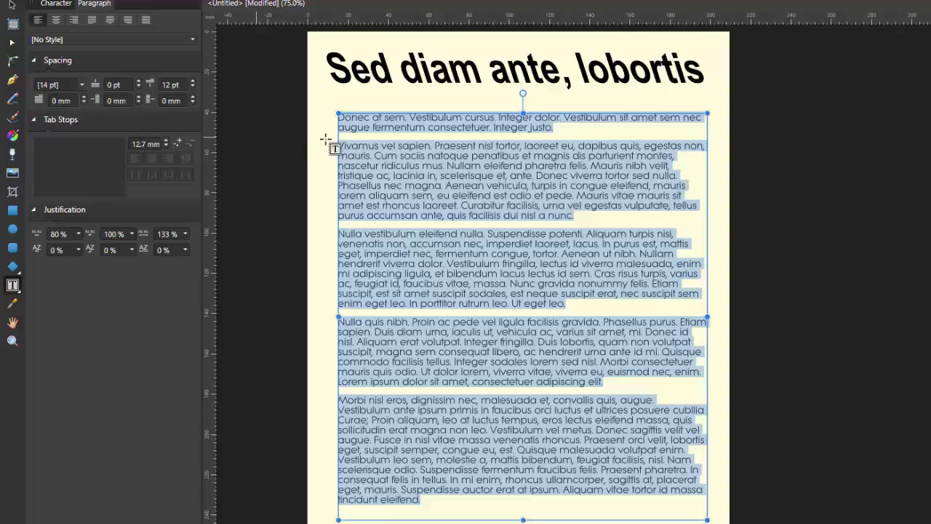
- Try a first line indent of 8 mm on the body paragraphs, and reset it to 0 mm
{"action": "left_click", "coordinate": [83, 96]}
{"action": "left_click", "coordinate": [83, 96]}
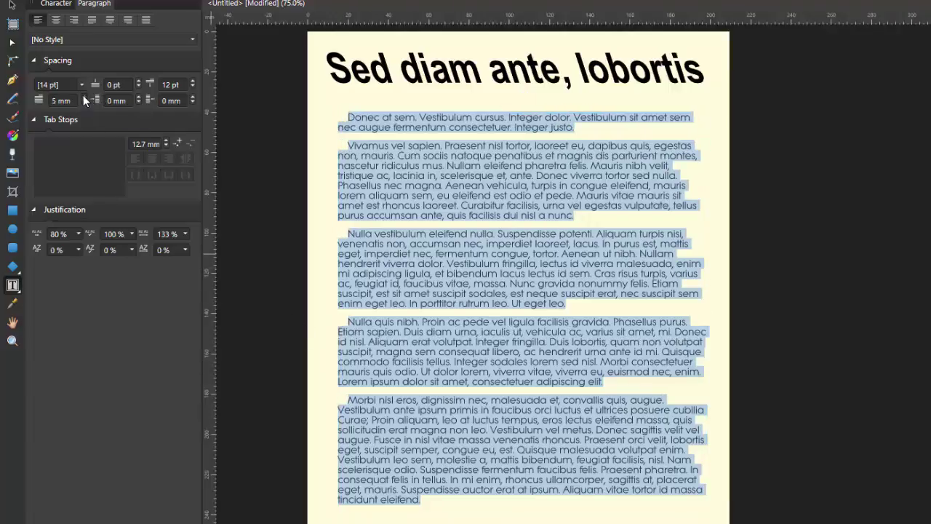
{"action": "left_click", "coordinate": [83, 96]}
{"action": "left_click", "coordinate": [83, 96]}
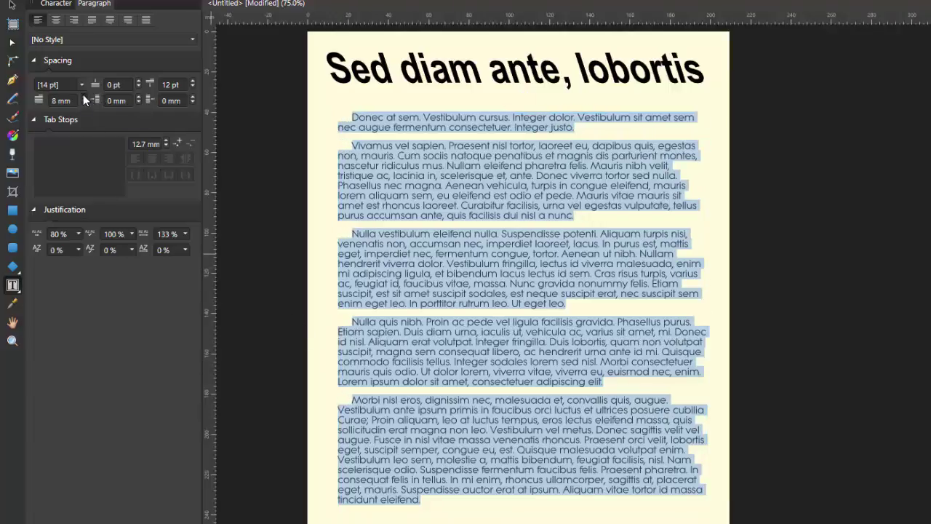
{"action": "left_click", "coordinate": [83, 96]}
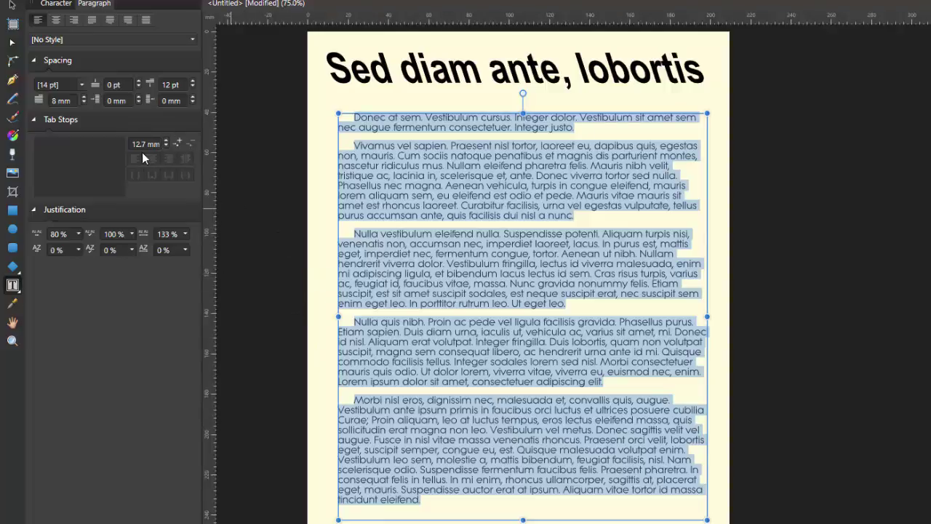
{"action": "left_click", "coordinate": [85, 101]}
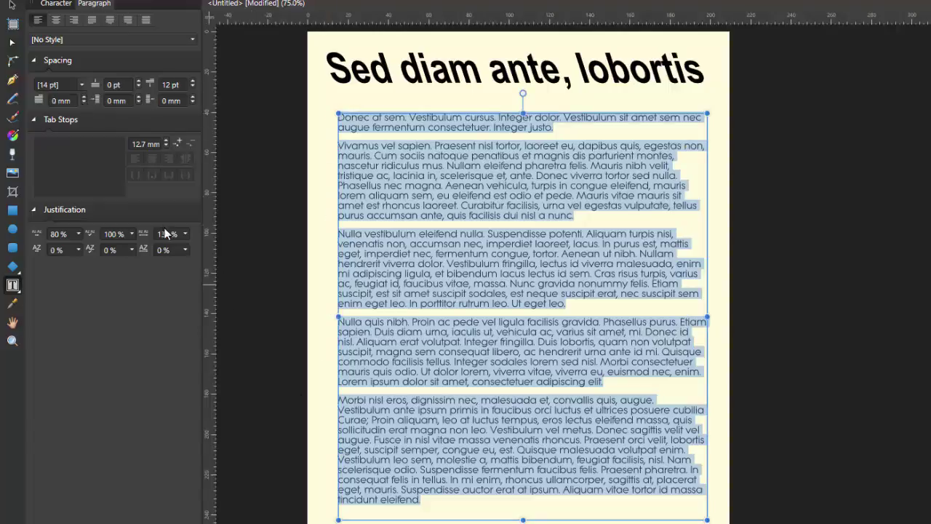
- Increase the left indent of the selected body paragraphs to 10 mm
{"action": "left_click", "coordinate": [139, 97]}
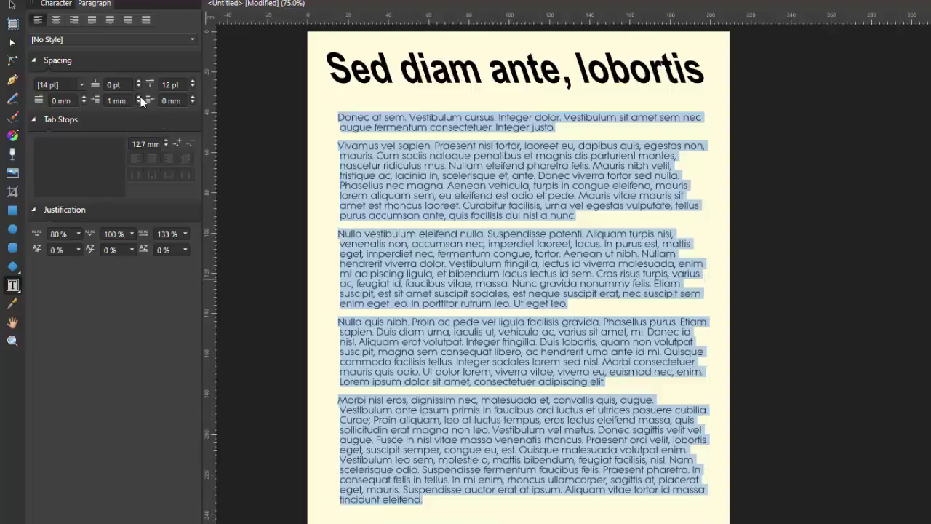
{"action": "left_click", "coordinate": [140, 96]}
{"action": "left_click", "coordinate": [140, 97]}
{"action": "left_click", "coordinate": [139, 97]}
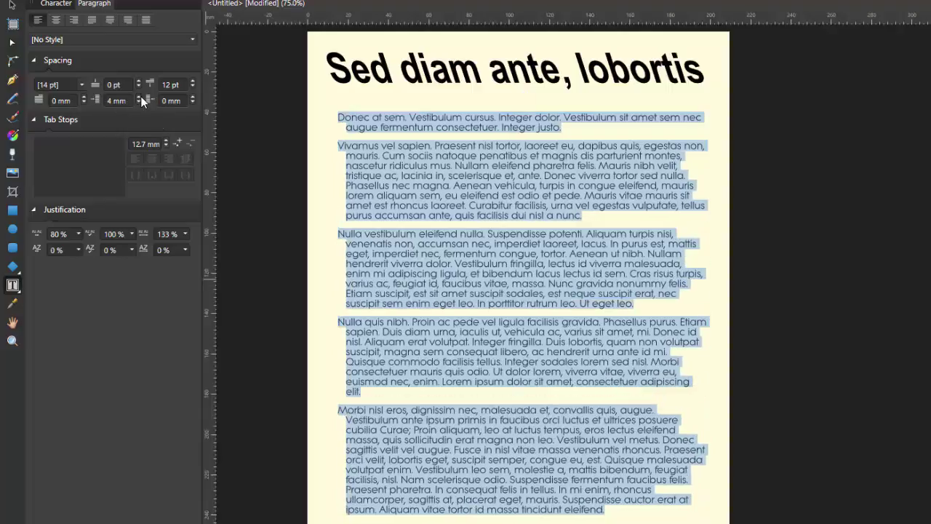
{"action": "left_click", "coordinate": [139, 97]}
{"action": "left_click", "coordinate": [140, 96]}
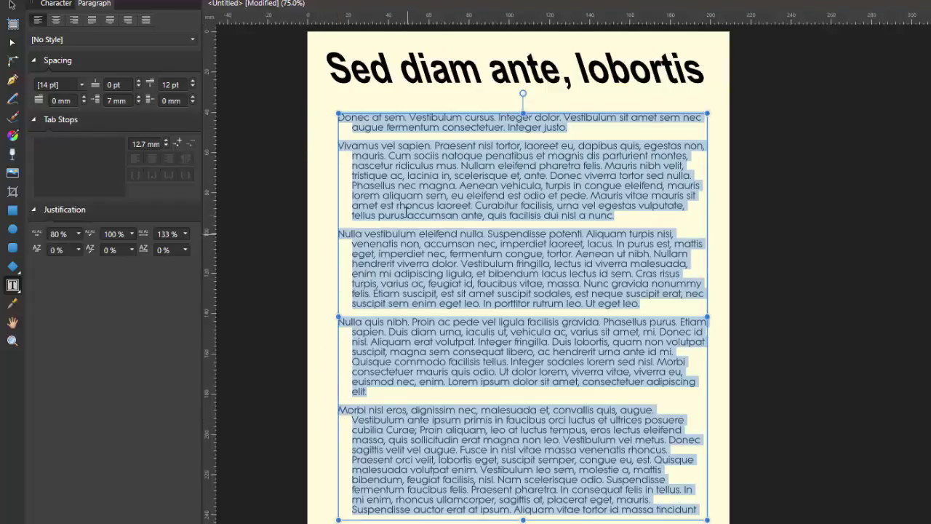
{"action": "left_click", "coordinate": [139, 97]}
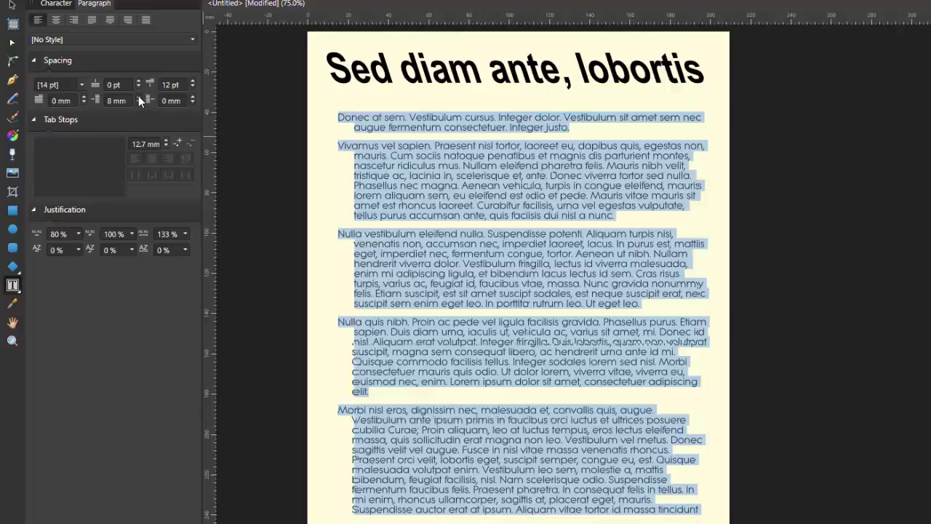
{"action": "left_click", "coordinate": [138, 97]}
{"action": "left_click", "coordinate": [138, 97]}
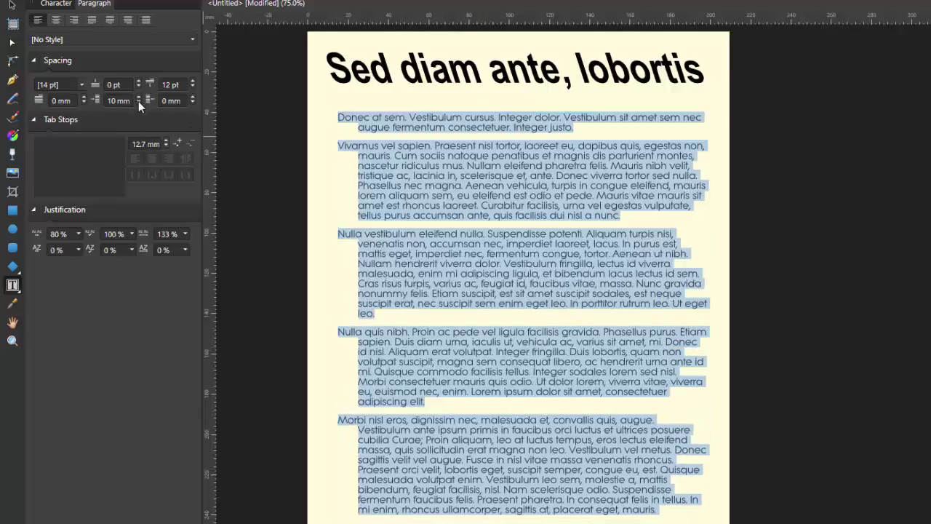
- Reset the left indent of the body paragraphs to 0 mm
{"action": "left_click", "coordinate": [139, 102]}
{"action": "left_click", "coordinate": [138, 102]}
{"action": "left_click", "coordinate": [138, 102]}
{"action": "left_click", "coordinate": [138, 101]}
{"action": "left_click", "coordinate": [139, 102]}
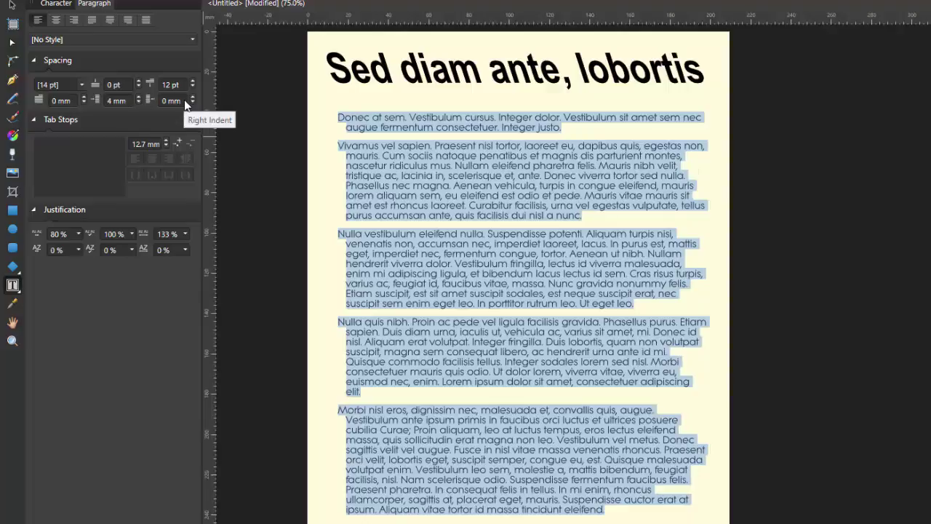
{"action": "left_click", "coordinate": [140, 101]}
{"action": "left_click", "coordinate": [140, 101]}
{"action": "left_click", "coordinate": [140, 101]}
{"action": "left_click", "coordinate": [140, 101]}
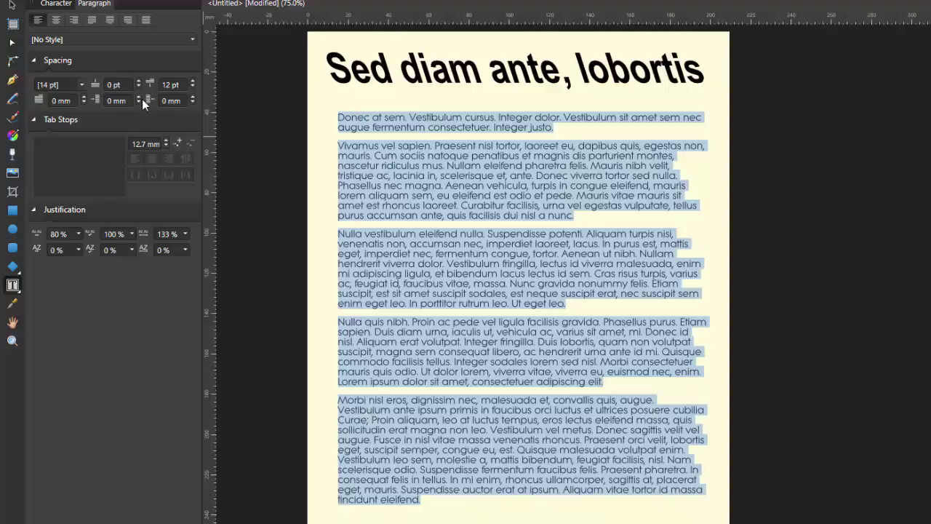
- Set the right indent of the selected body paragraphs to 3 mm
{"action": "left_click", "coordinate": [193, 97]}
{"action": "left_click", "coordinate": [193, 98]}
{"action": "left_click", "coordinate": [193, 97]}
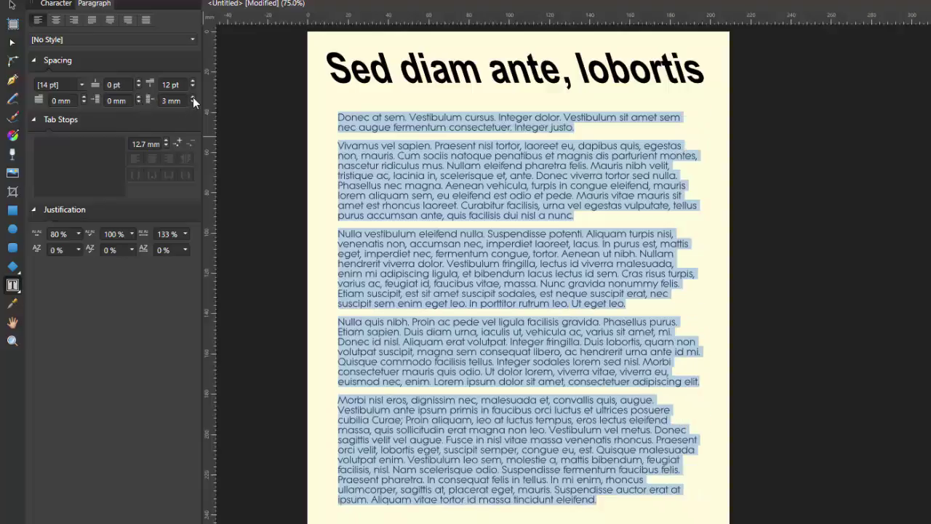
- Increase the right indent of the selected body paragraphs to 9 mm, and reset it to 0 mm
{"action": "left_click", "coordinate": [192, 98]}
{"action": "left_click", "coordinate": [192, 97]}
{"action": "left_click", "coordinate": [193, 97]}
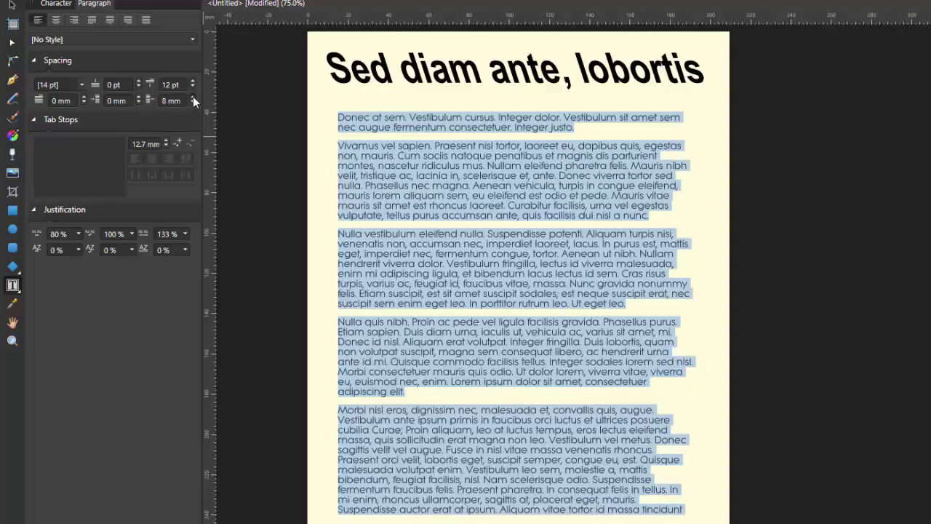
{"action": "left_click", "coordinate": [192, 98]}
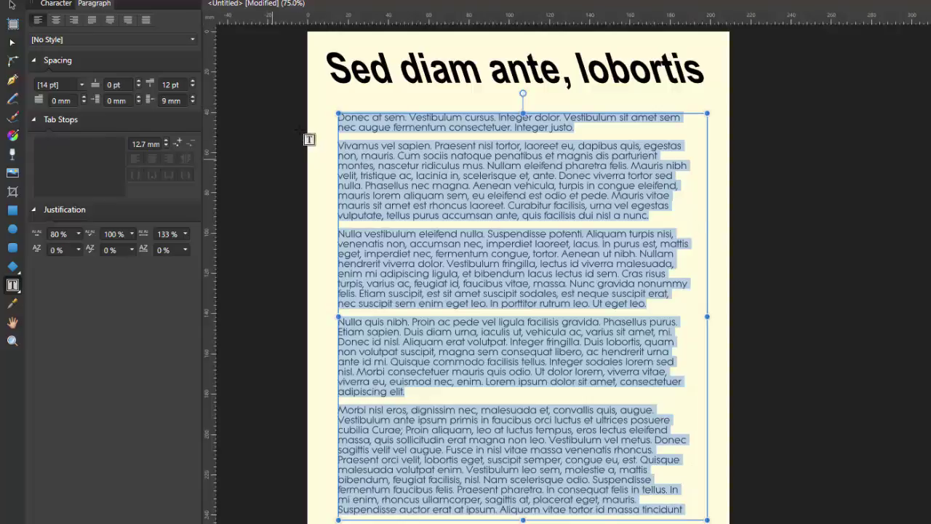
{"action": "left_click", "coordinate": [192, 101]}
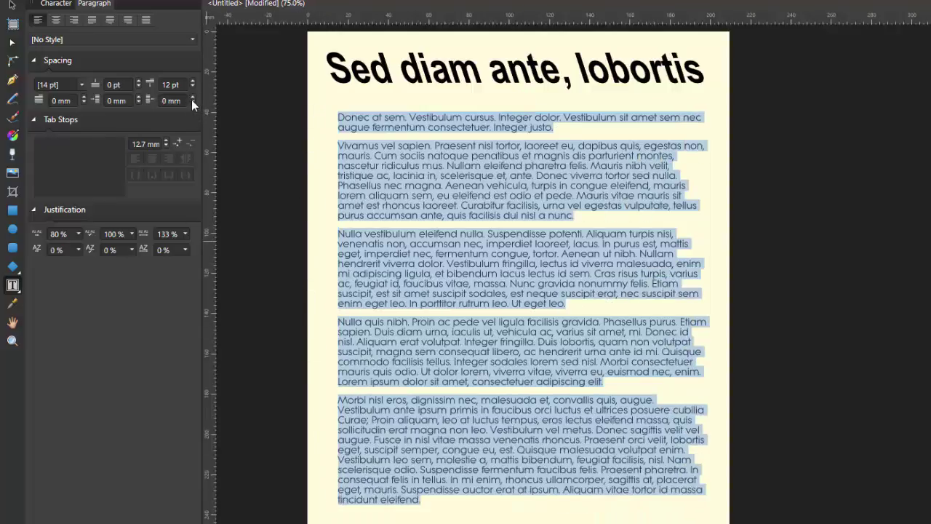
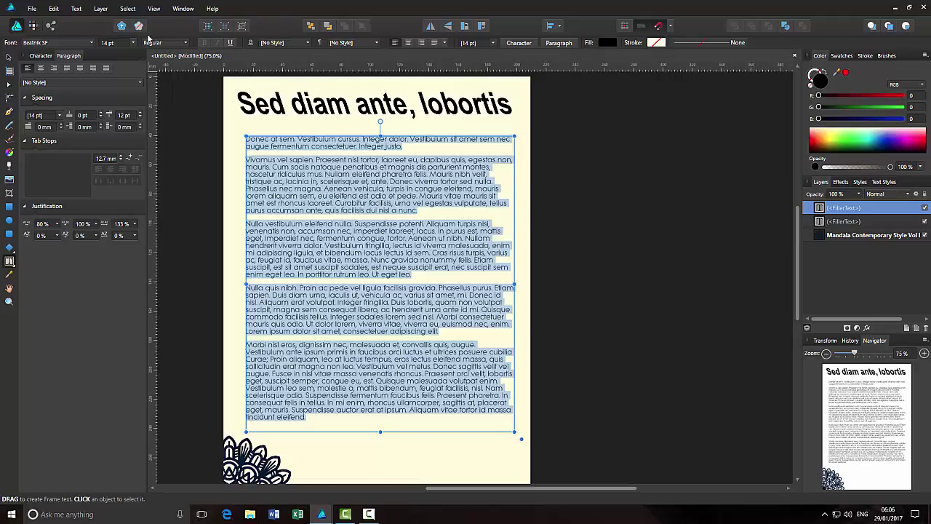
- Hide the Character and Paragraph studio panels
{"action": "left_click", "coordinate": [157, 11]}
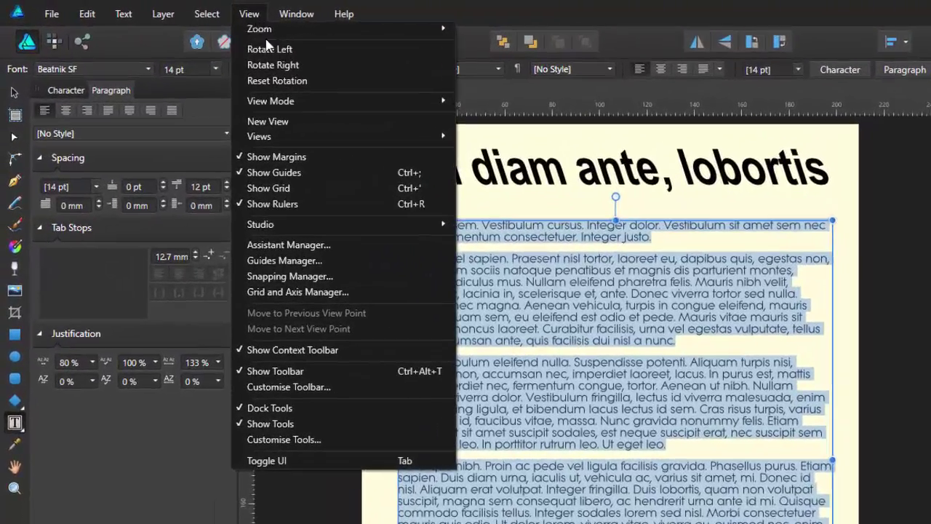
{"action": "mouse_move", "coordinate": [389, 224]}
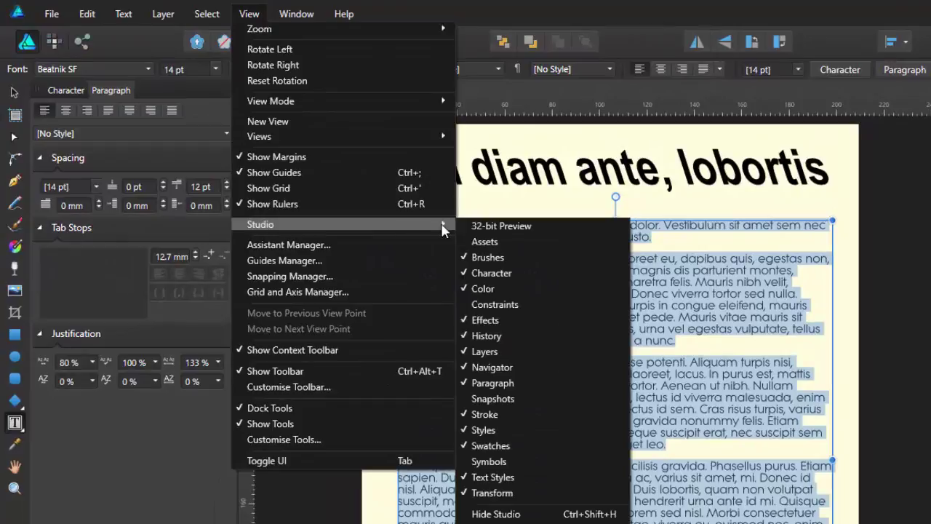
{"action": "left_click", "coordinate": [483, 277]}
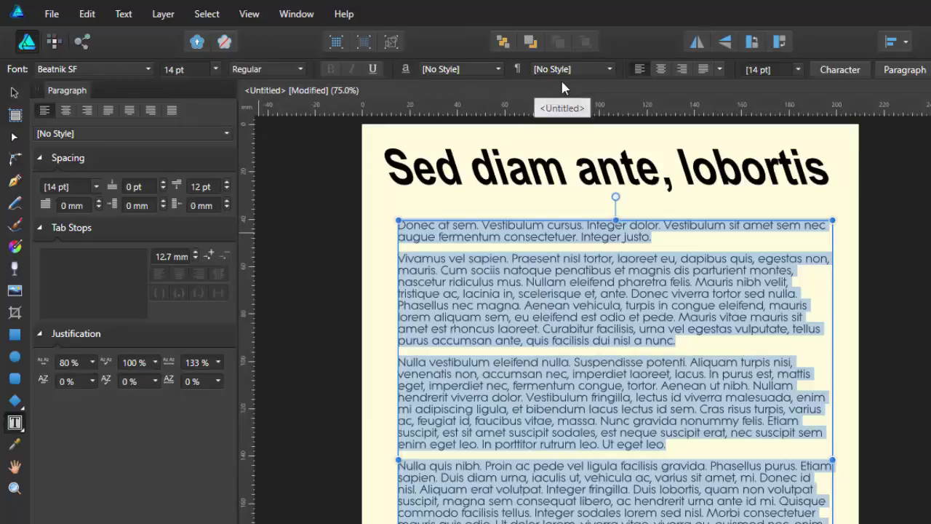
{"action": "left_click", "coordinate": [248, 14]}
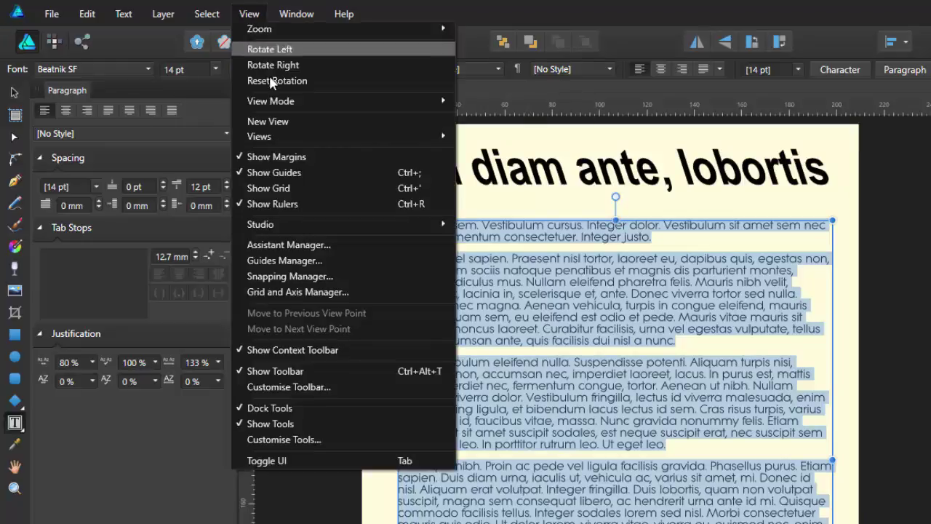
{"action": "mouse_move", "coordinate": [445, 222]}
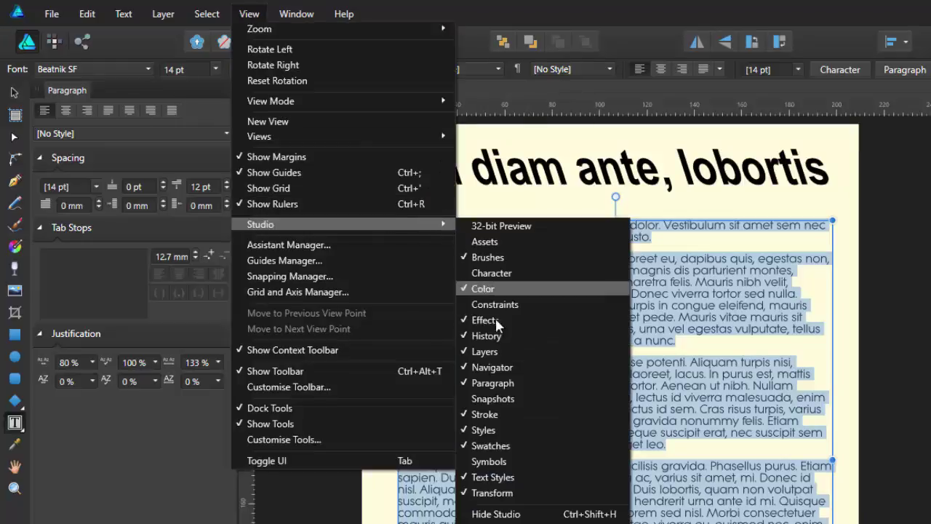
{"action": "left_click", "coordinate": [505, 384]}
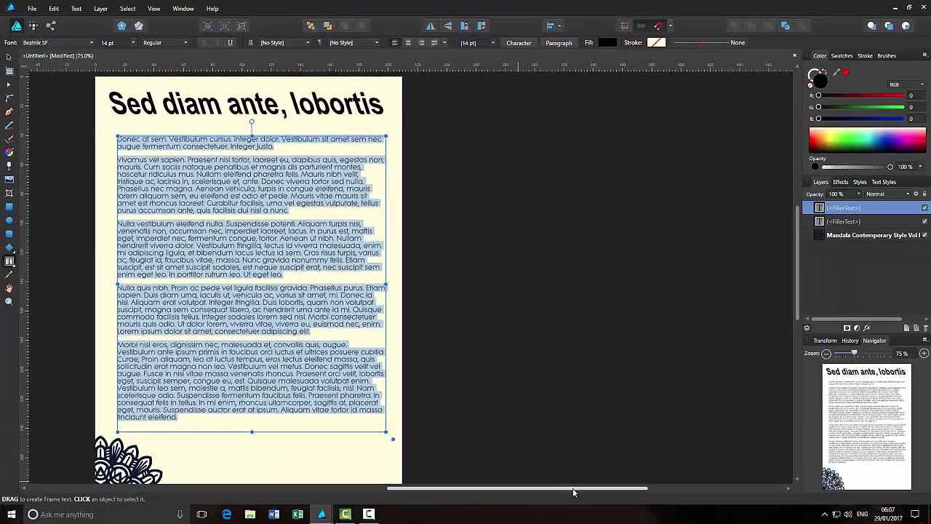
- Select all the heading text and add an Outer Shadow effect with an offset of about 46.1 px
{"action": "left_click_drag", "start_coordinate": [571, 489], "coordinate": [461, 499]}
{"action": "left_click", "coordinate": [695, 313]}
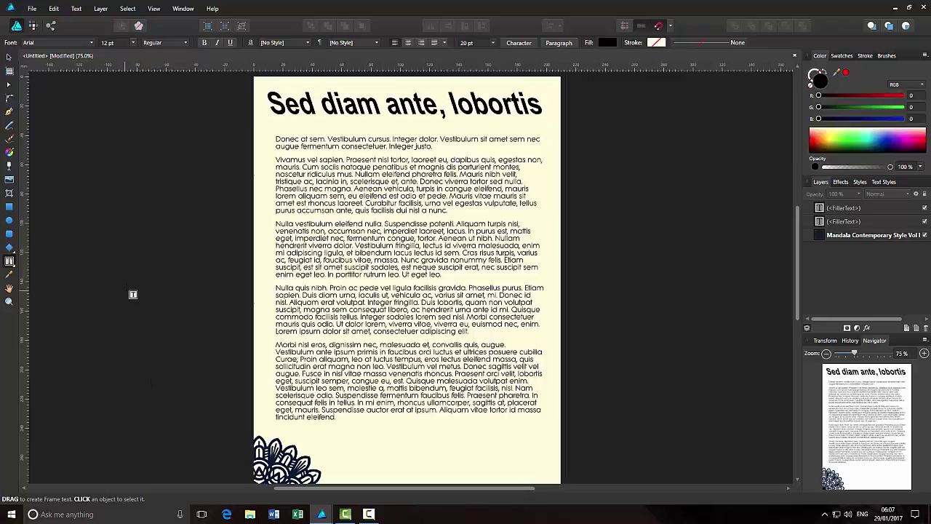
{"action": "left_click", "coordinate": [462, 104]}
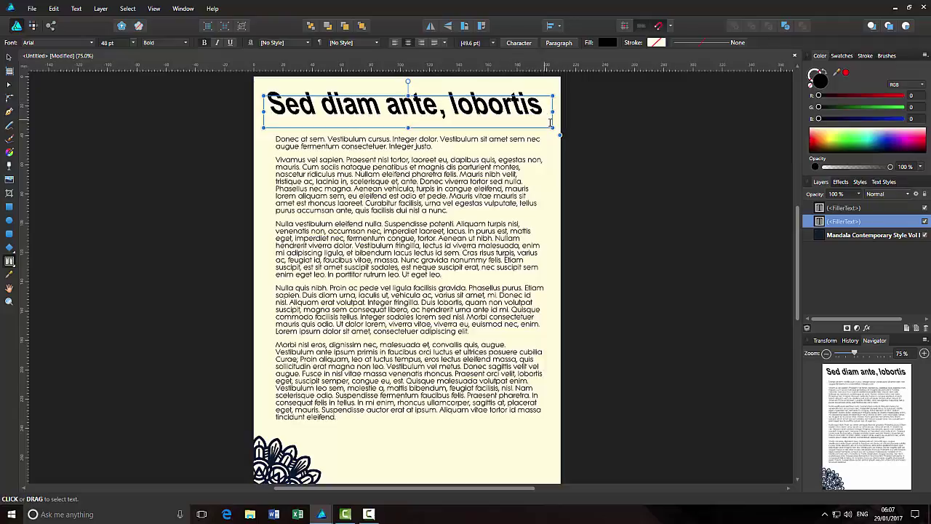
{"action": "key", "text": "ctrl+a"}
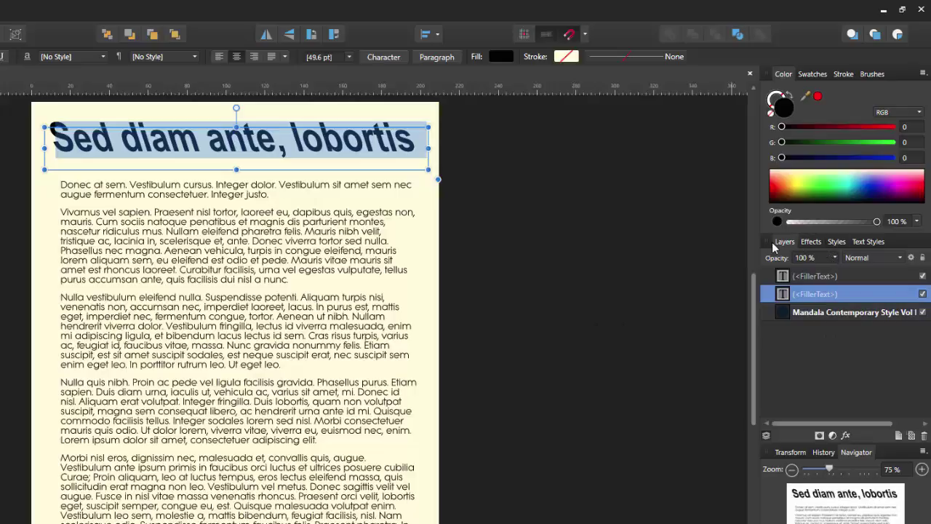
{"action": "left_click", "coordinate": [810, 244]}
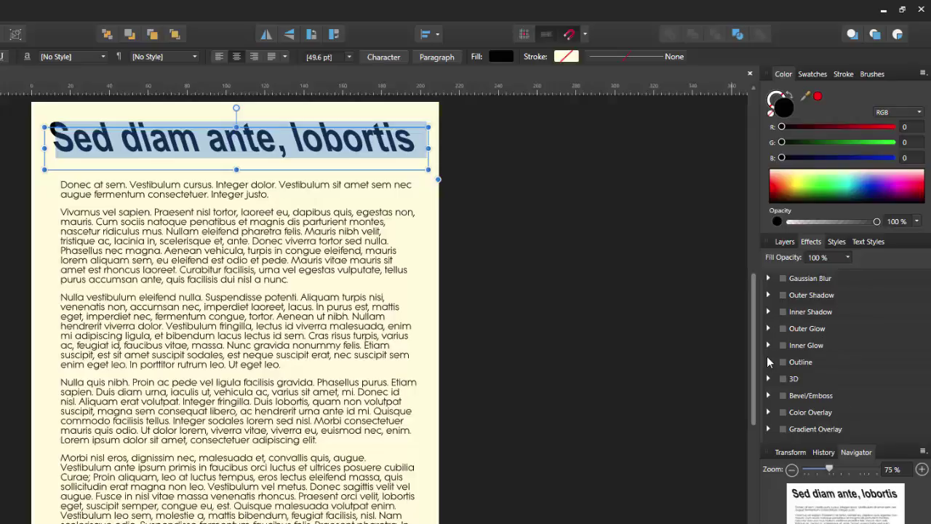
{"action": "left_click", "coordinate": [783, 295]}
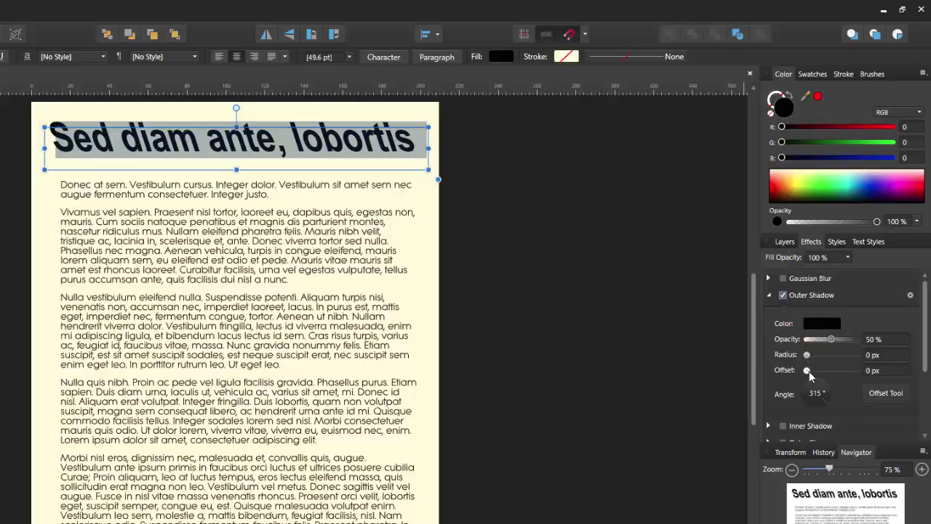
{"action": "left_click_drag", "start_coordinate": [808, 372], "coordinate": [845, 388]}
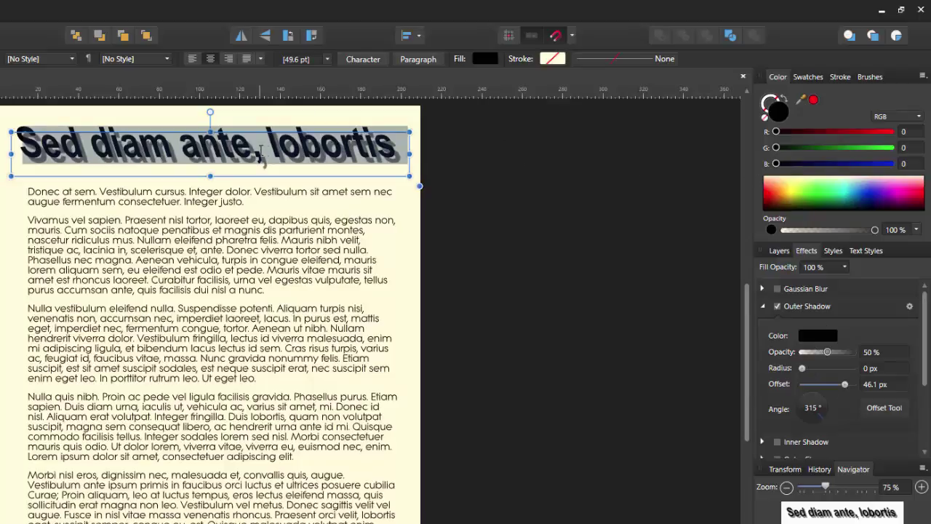
- Try blue and other fill colours on the heading text, settling on a pale blue of RGB 188, 217, 255
{"action": "left_click", "coordinate": [874, 194]}
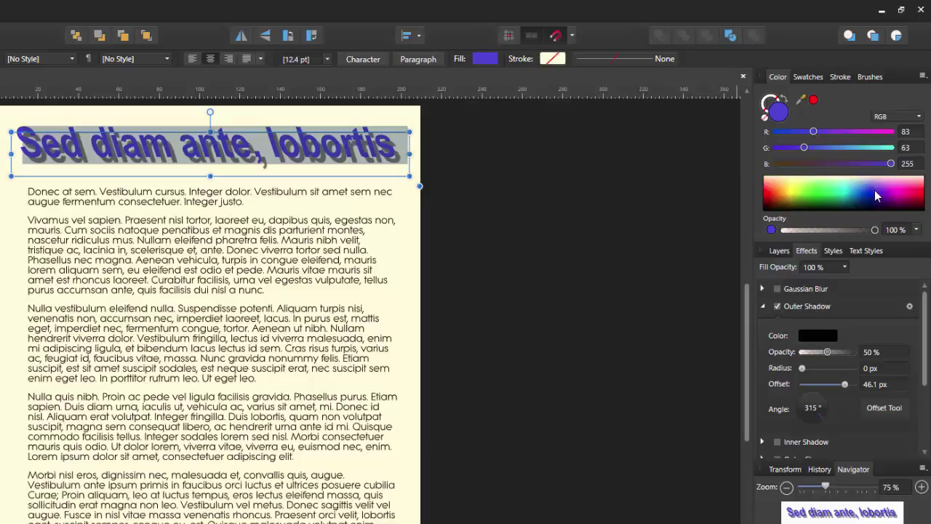
{"action": "left_click", "coordinate": [877, 198]}
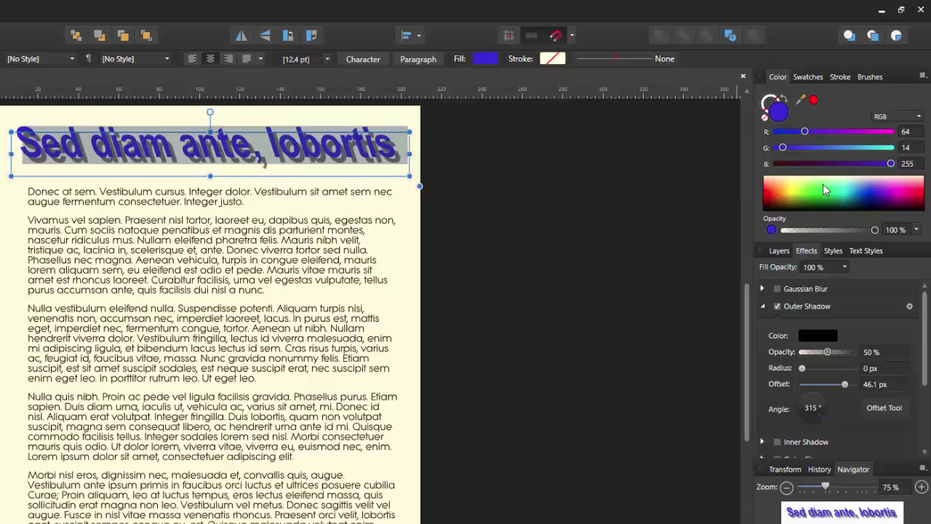
{"action": "left_click", "coordinate": [822, 184]}
{"action": "left_click", "coordinate": [861, 185]}
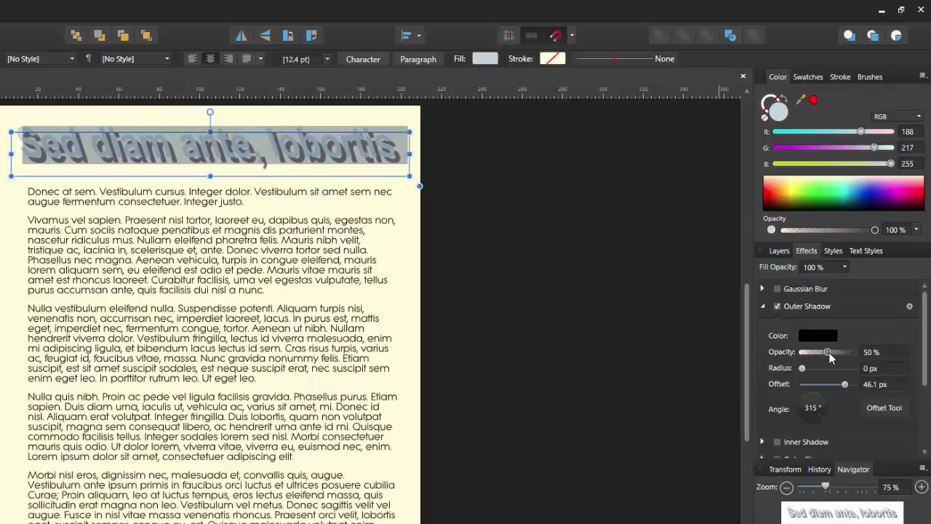
- Set the heading's outer shadow opacity to 53% and radius to about 7.8 px, keeping its angle at 315°
{"action": "left_click_drag", "start_coordinate": [827, 352], "coordinate": [821, 374]}
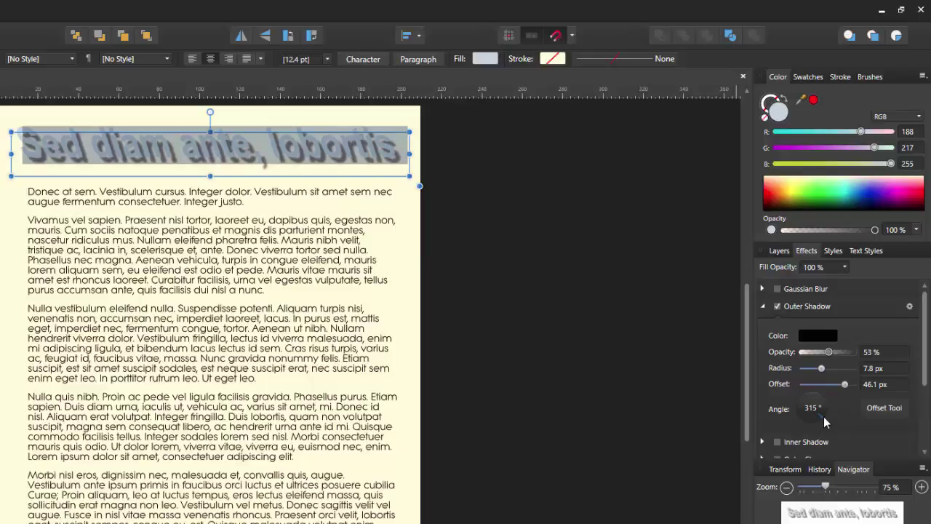
{"action": "mouse_move", "coordinate": [820, 416]}
{"action": "left_mouse_down"}
{"action": "mouse_move", "coordinate": [800, 400]}
{"action": "mouse_move", "coordinate": [830, 401]}
{"action": "mouse_move", "coordinate": [838, 421]}
{"action": "left_mouse_up"}
{"action": "left_click", "coordinate": [763, 306]}
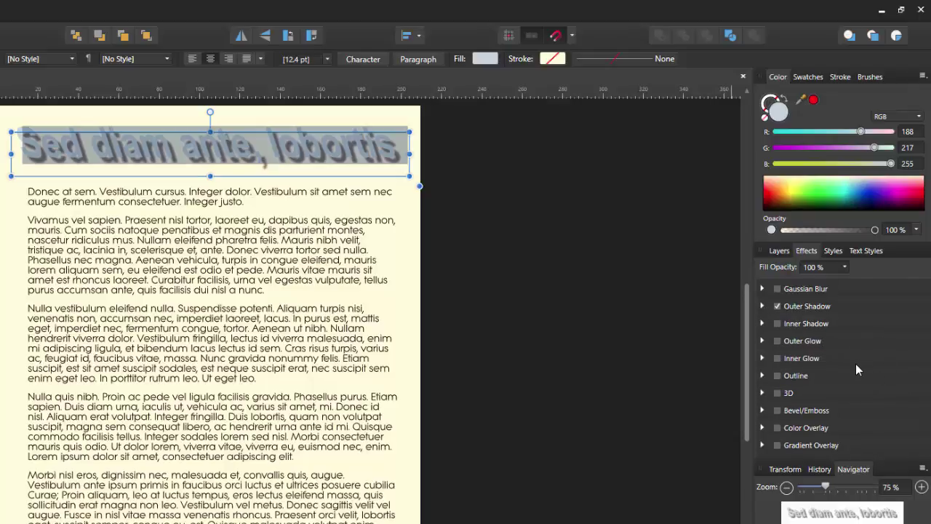
- Turn on the 3D effect for the heading text and deselect the heading
{"action": "left_click", "coordinate": [777, 393]}
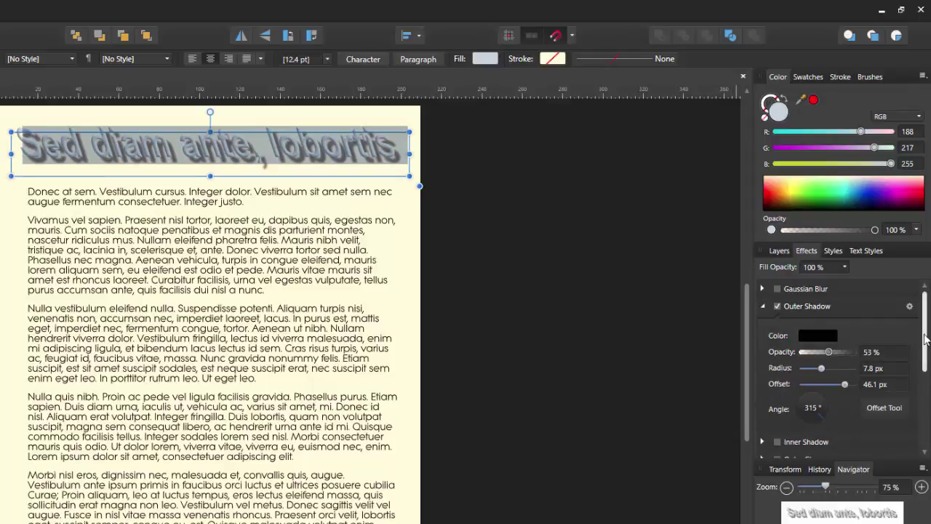
{"action": "left_click_drag", "start_coordinate": [924, 348], "coordinate": [925, 424]}
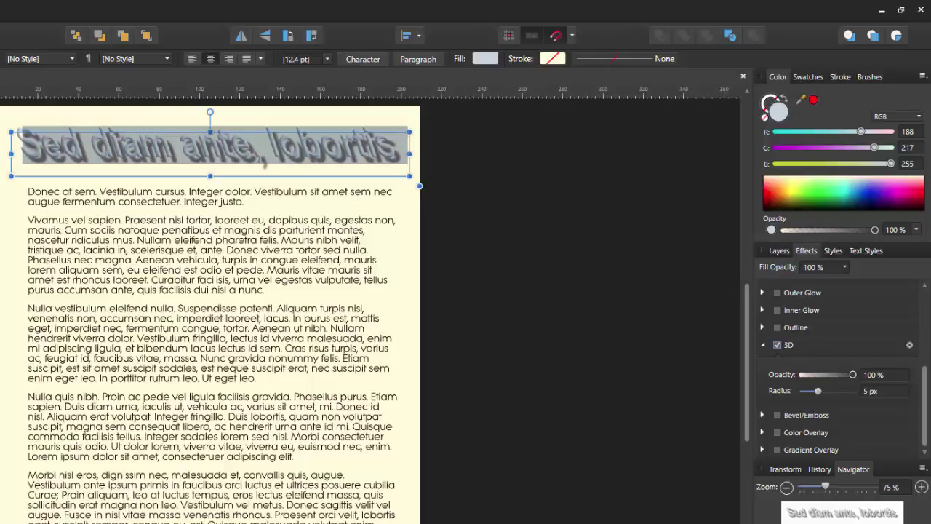
{"action": "left_click", "coordinate": [467, 484]}
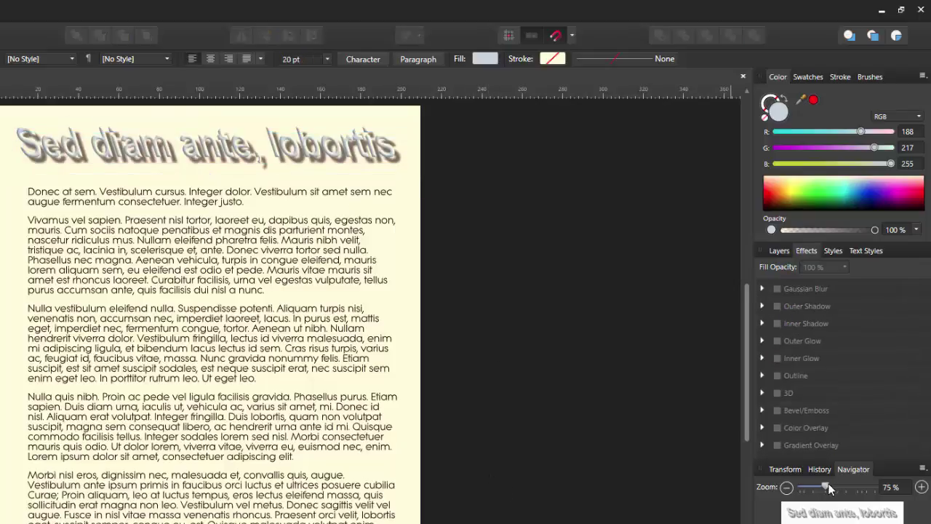
- Inspect the heading's 3D effect up close and increase its radius to about 22.9 px
{"action": "left_click_drag", "start_coordinate": [826, 486], "coordinate": [867, 486]}
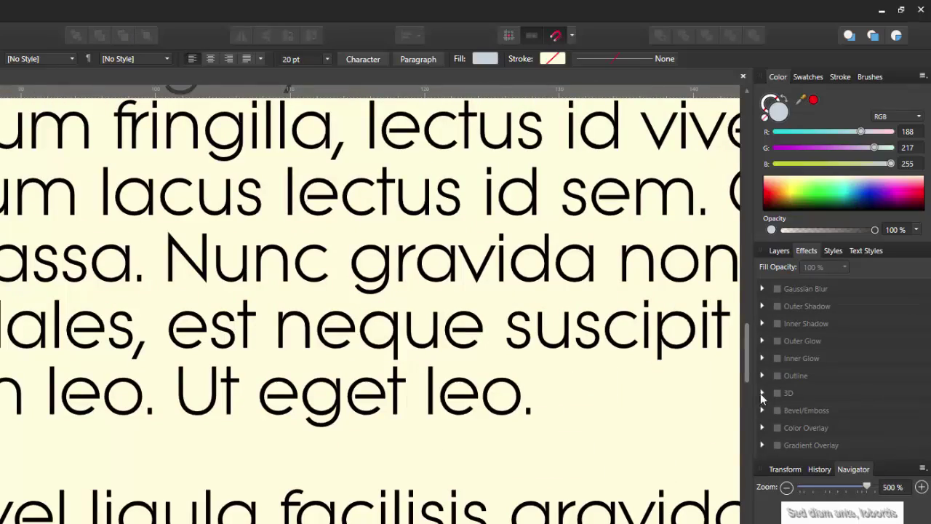
{"action": "mouse_move", "coordinate": [747, 352]}
{"action": "left_mouse_down"}
{"action": "mouse_move", "coordinate": [749, 166]}
{"action": "mouse_move", "coordinate": [755, 177]}
{"action": "left_mouse_up"}
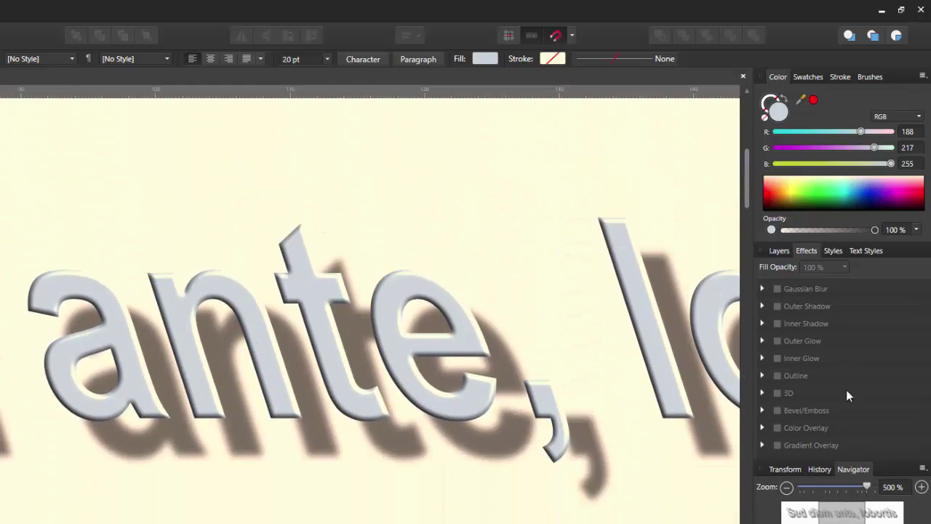
{"action": "left_click", "coordinate": [786, 488]}
{"action": "left_click", "coordinate": [786, 488]}
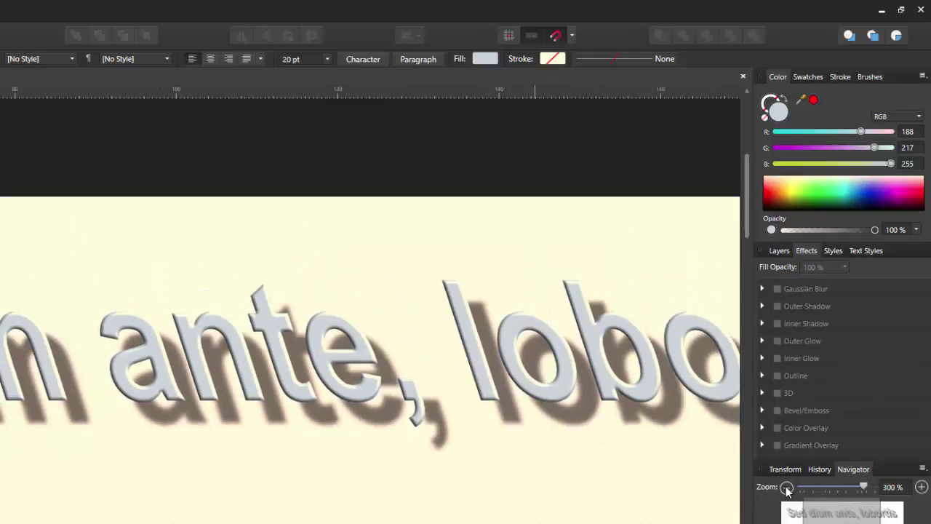
{"action": "left_click", "coordinate": [786, 487]}
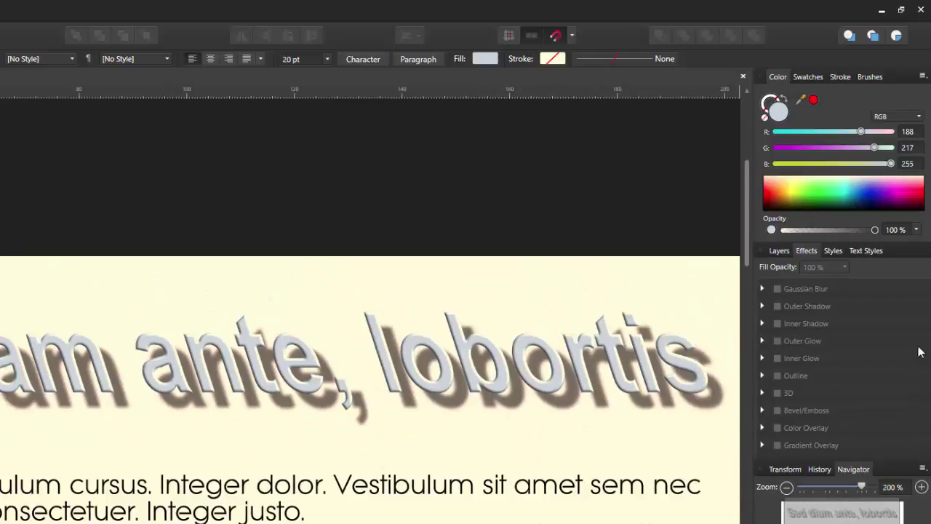
{"action": "left_click", "coordinate": [487, 369]}
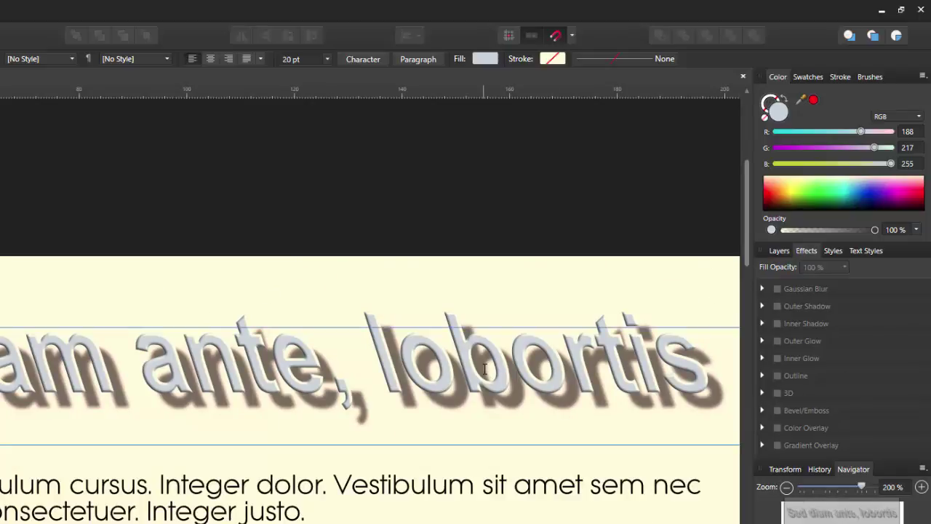
{"action": "triple_click", "coordinate": [652, 373]}
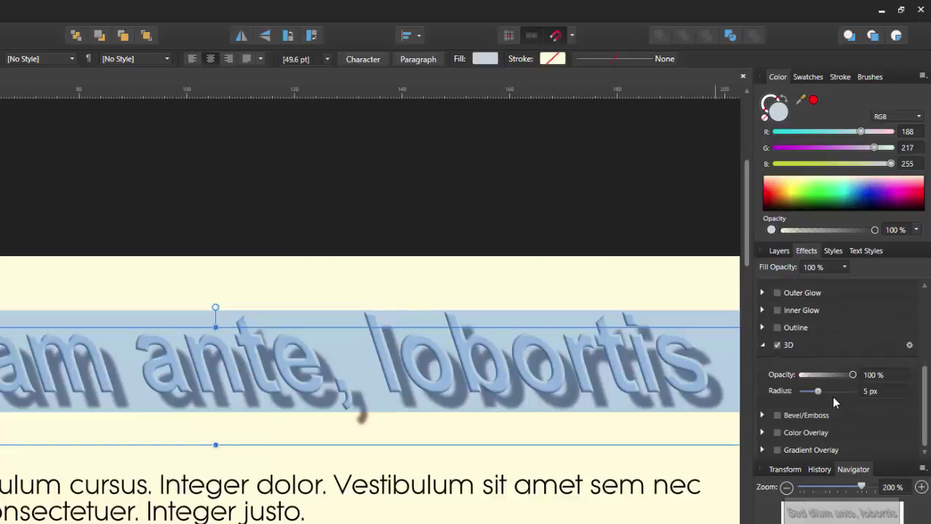
{"action": "mouse_move", "coordinate": [817, 392]}
{"action": "left_mouse_down"}
{"action": "mouse_move", "coordinate": [852, 393]}
{"action": "mouse_move", "coordinate": [810, 392]}
{"action": "mouse_move", "coordinate": [832, 392]}
{"action": "left_mouse_up"}
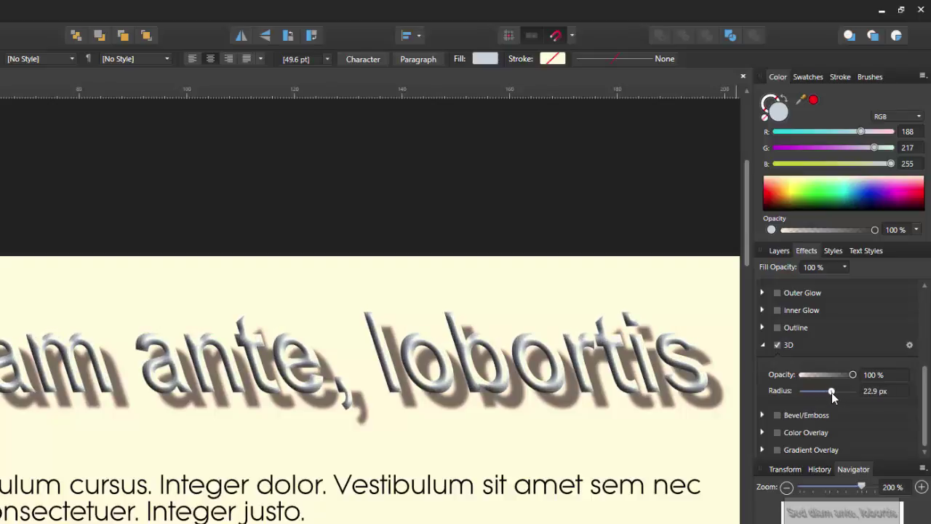
{"action": "left_click", "coordinate": [641, 470]}
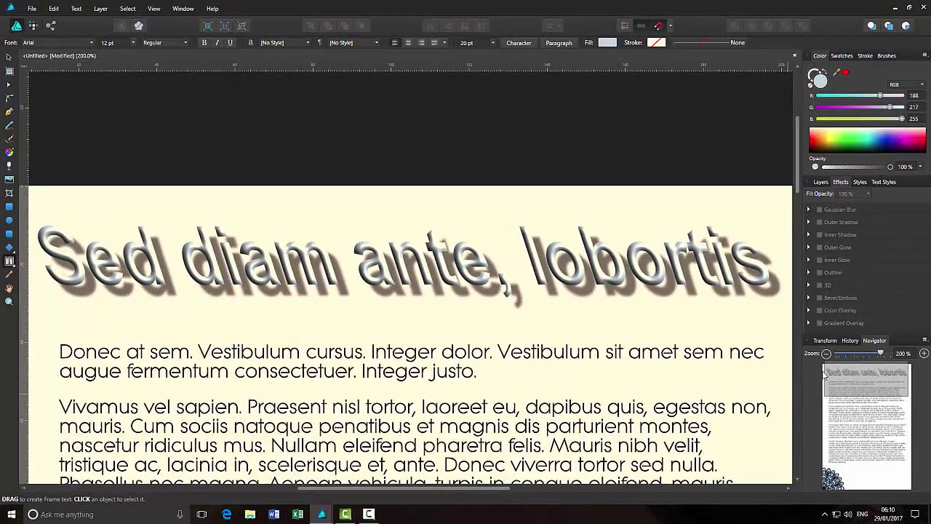
- Zoom back out to 75% and review the styled heading on the page
{"action": "left_click", "coordinate": [826, 353]}
{"action": "left_click", "coordinate": [826, 353]}
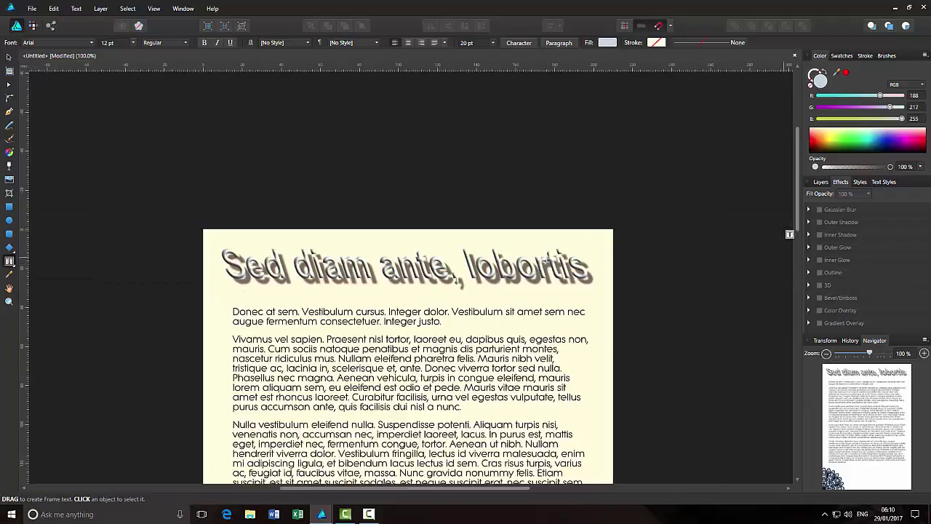
{"action": "left_click_drag", "start_coordinate": [798, 205], "coordinate": [798, 262]}
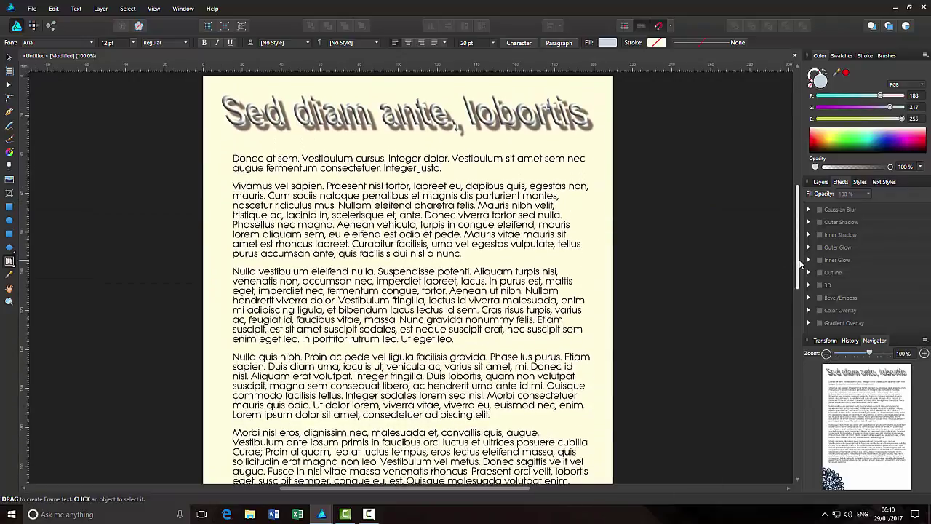
{"action": "left_click", "coordinate": [825, 354]}
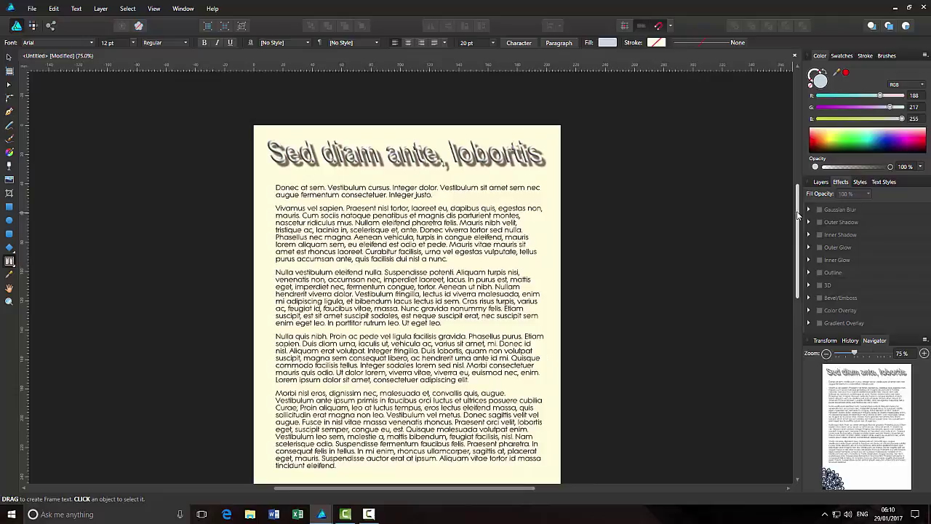
- Add the author's full name as large artistic text beside the flower ornament at the foot of the page
{"action": "left_click_drag", "start_coordinate": [799, 214], "coordinate": [803, 235]}
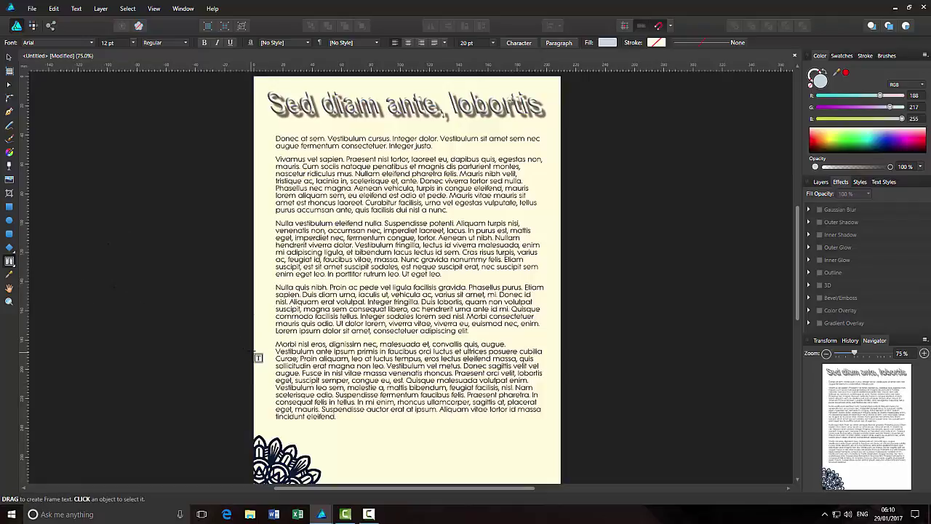
{"action": "left_click", "coordinate": [14, 267]}
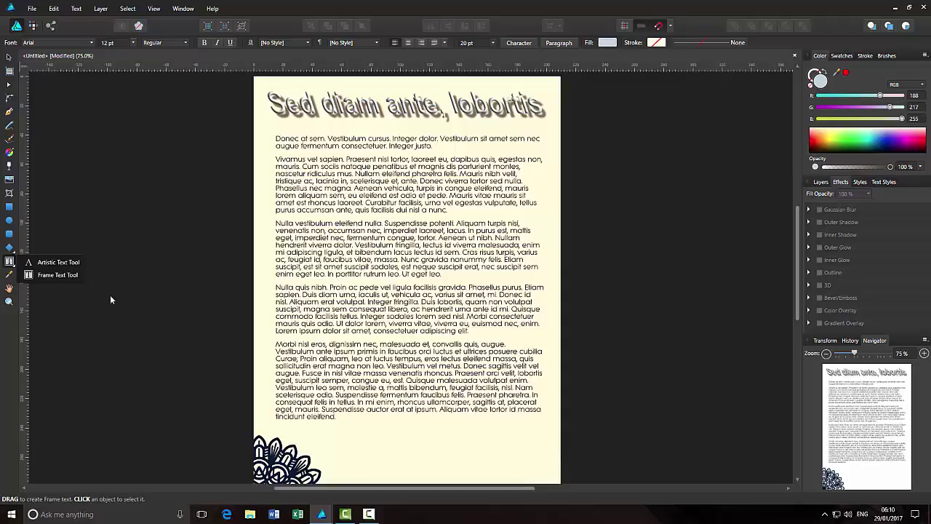
{"action": "left_click", "coordinate": [50, 263]}
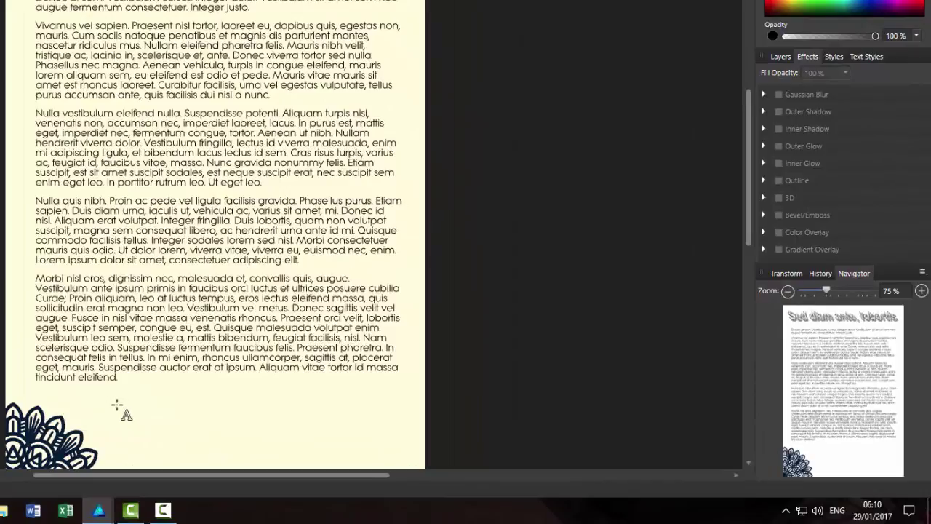
{"action": "left_click_drag", "start_coordinate": [115, 404], "coordinate": [142, 445]}
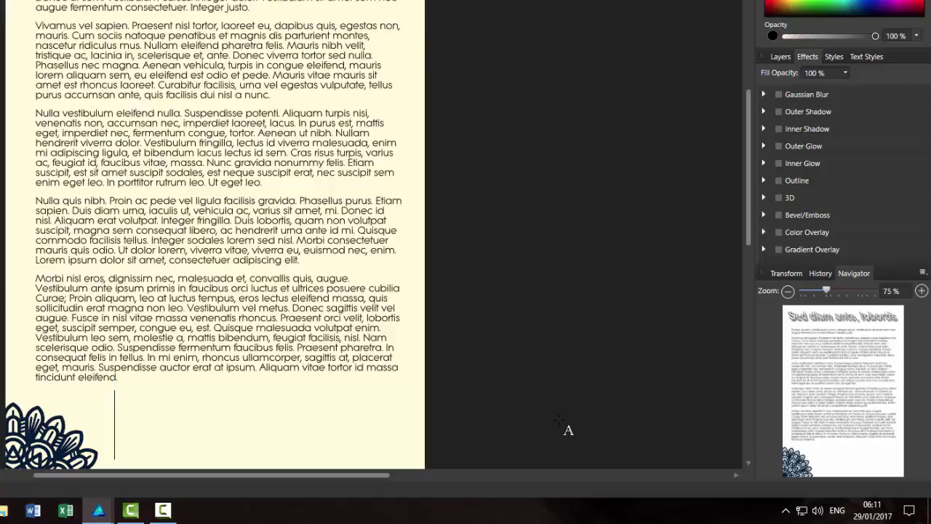
{"action": "type", "text": "Ca"}
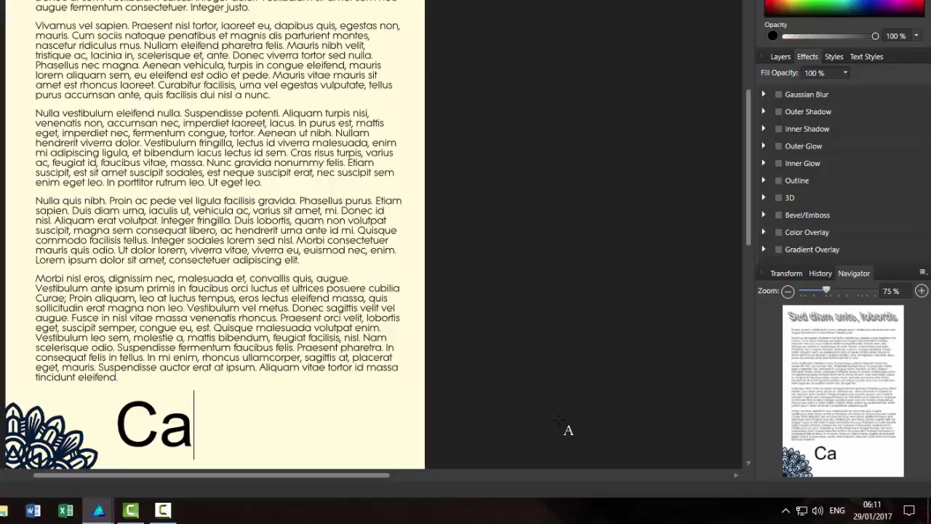
{"action": "type", "text": "rl Surry"}
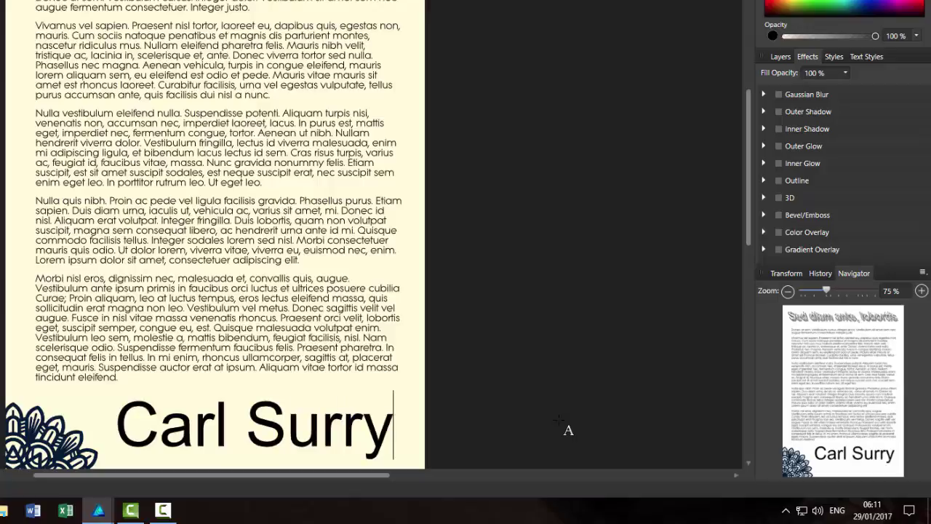
{"action": "key", "text": "Escape"}
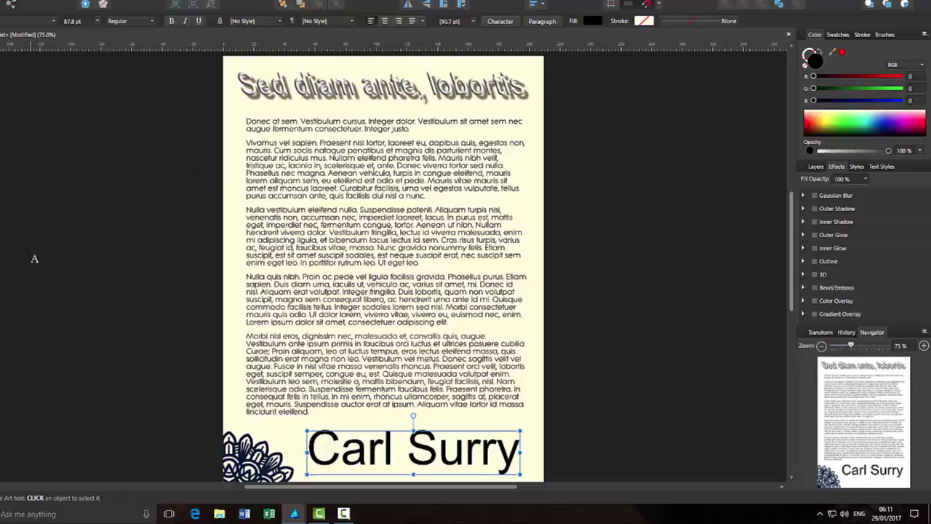
- Change the font of the whole artistic name text to Beatnik SF
{"action": "left_click", "coordinate": [55, 21]}
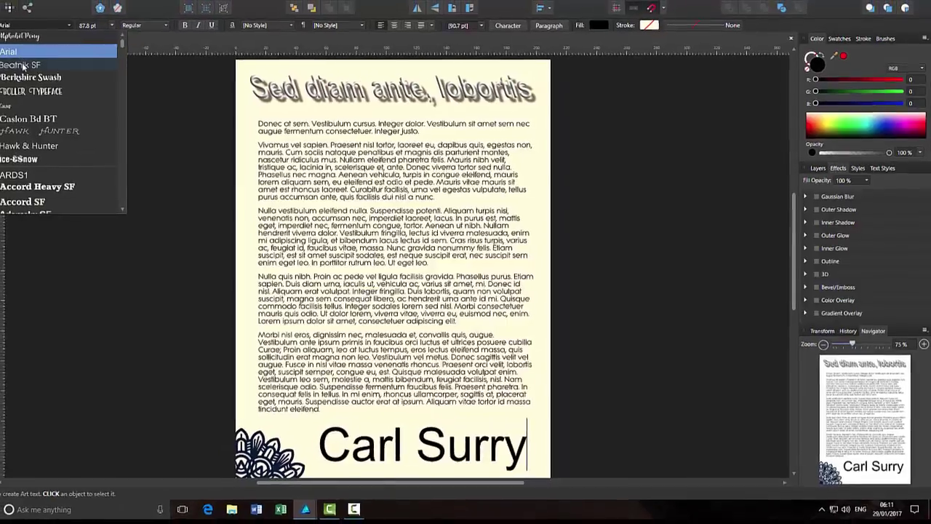
{"action": "left_click", "coordinate": [22, 66]}
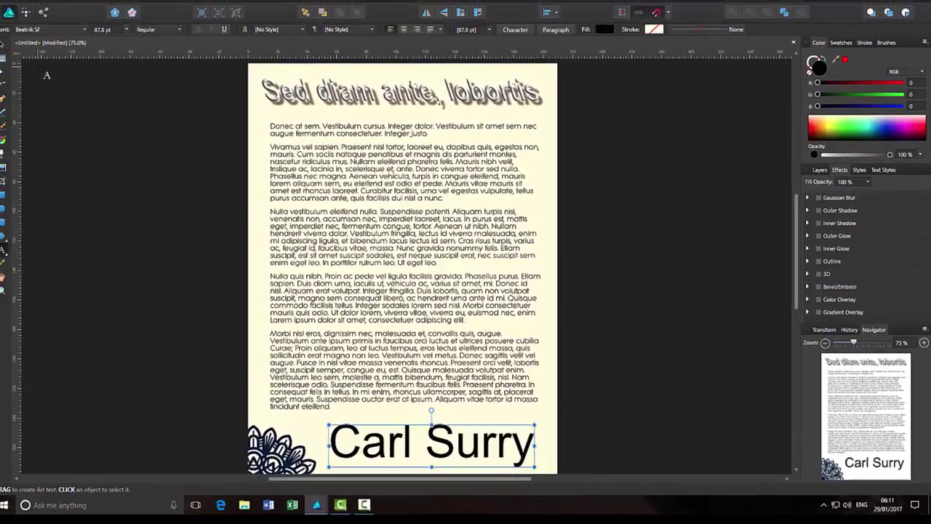
{"action": "left_click", "coordinate": [411, 444]}
{"action": "left_click", "coordinate": [427, 448]}
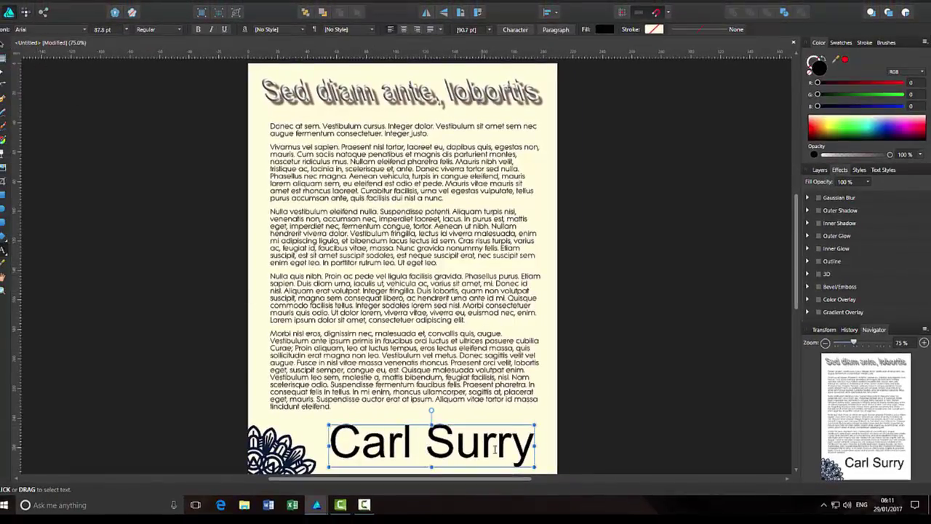
{"action": "left_click", "coordinate": [533, 444]}
{"action": "left_click_drag", "start_coordinate": [534, 439], "coordinate": [329, 436]}
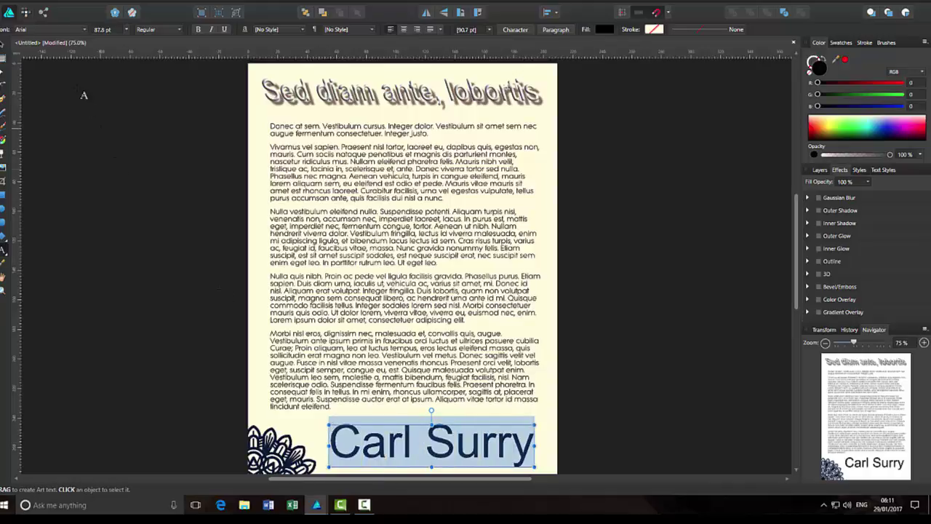
{"action": "left_click", "coordinate": [84, 31]}
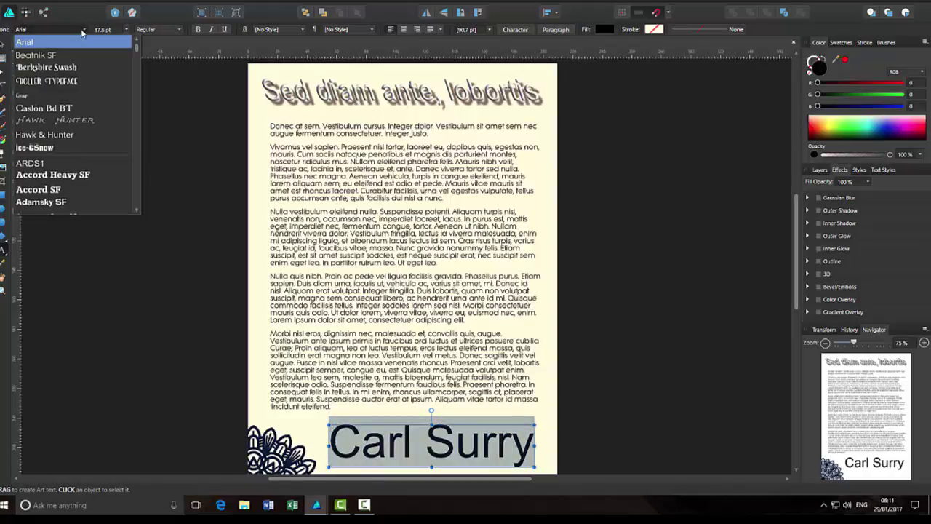
{"action": "left_click", "coordinate": [45, 56]}
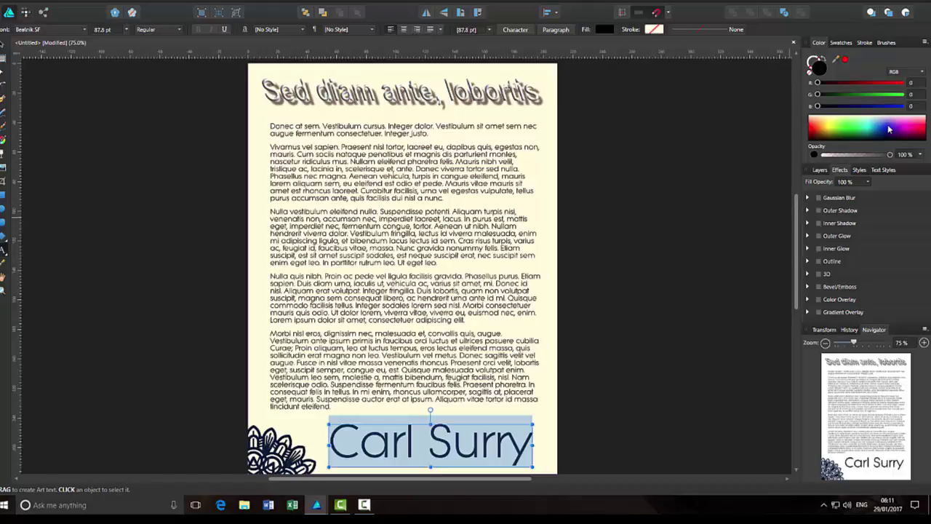
- Recolour the name text dark red with RGB 135, 0, 40
{"action": "left_click", "coordinate": [921, 129]}
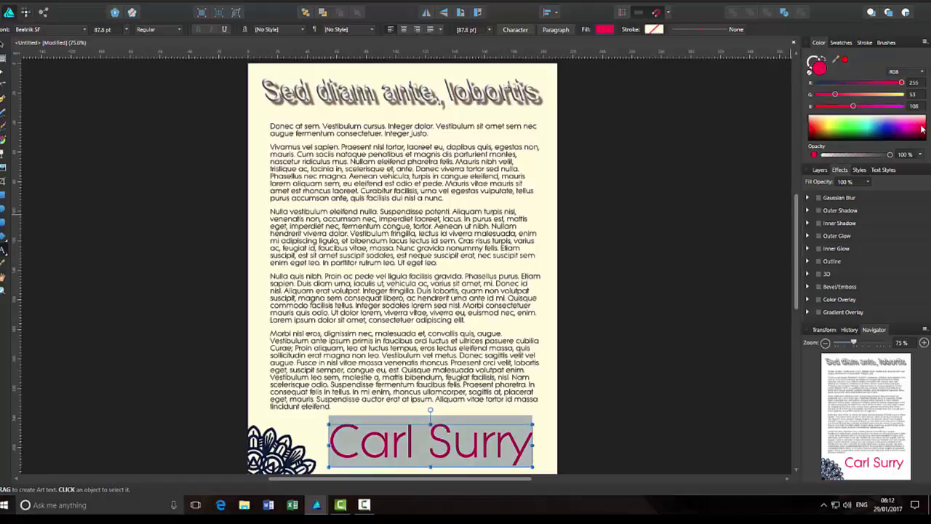
{"action": "left_click", "coordinate": [922, 131]}
{"action": "left_click", "coordinate": [920, 136]}
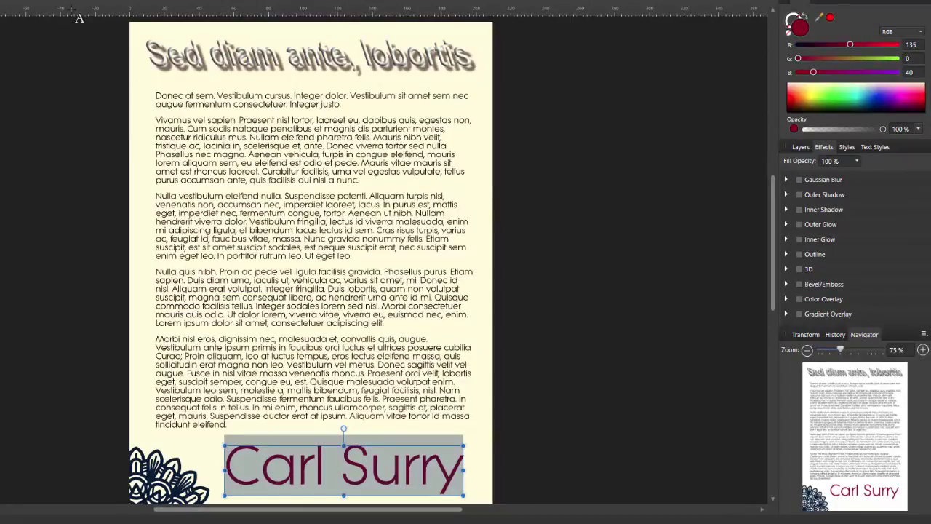
- Give the name text an outer shadow with an offset of about 44.9 px and deselect the text
{"action": "left_click", "coordinate": [800, 195]}
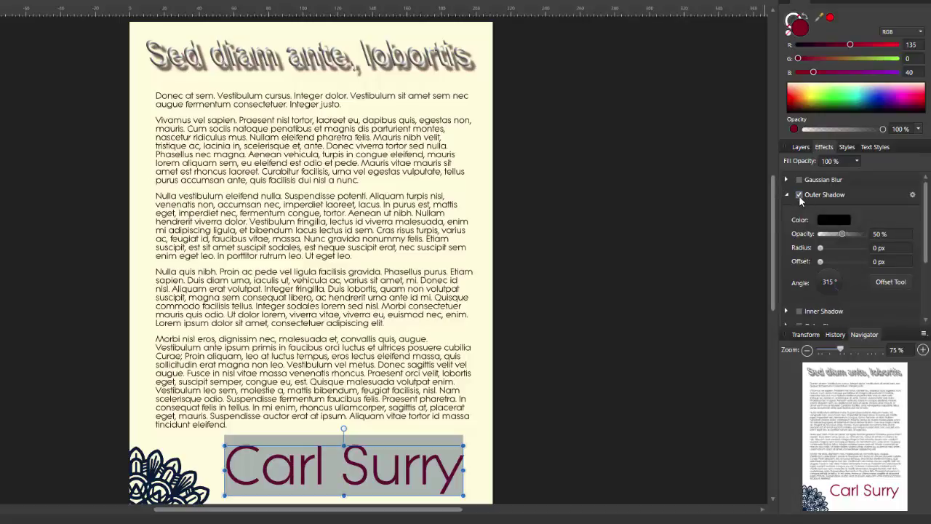
{"action": "left_click_drag", "start_coordinate": [820, 262], "coordinate": [856, 262]}
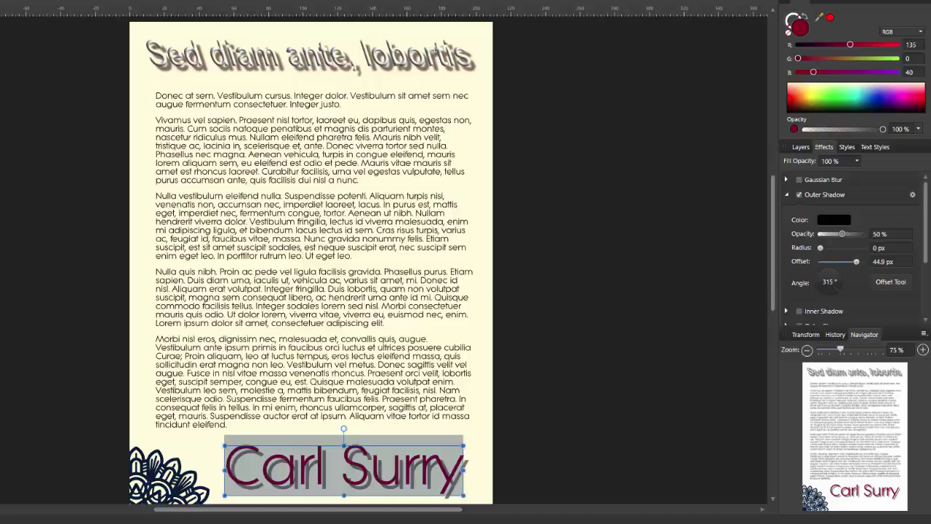
{"action": "left_click", "coordinate": [8, 57]}
{"action": "left_click", "coordinate": [94, 200]}
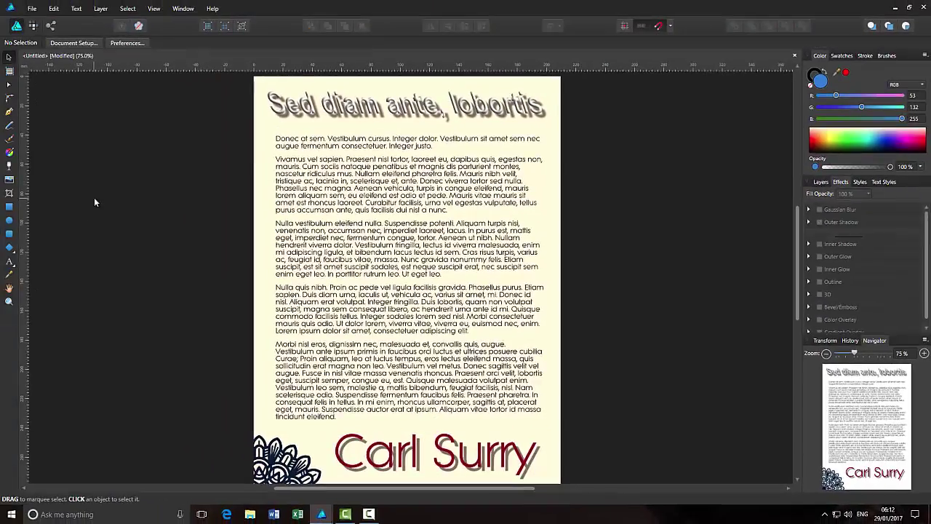